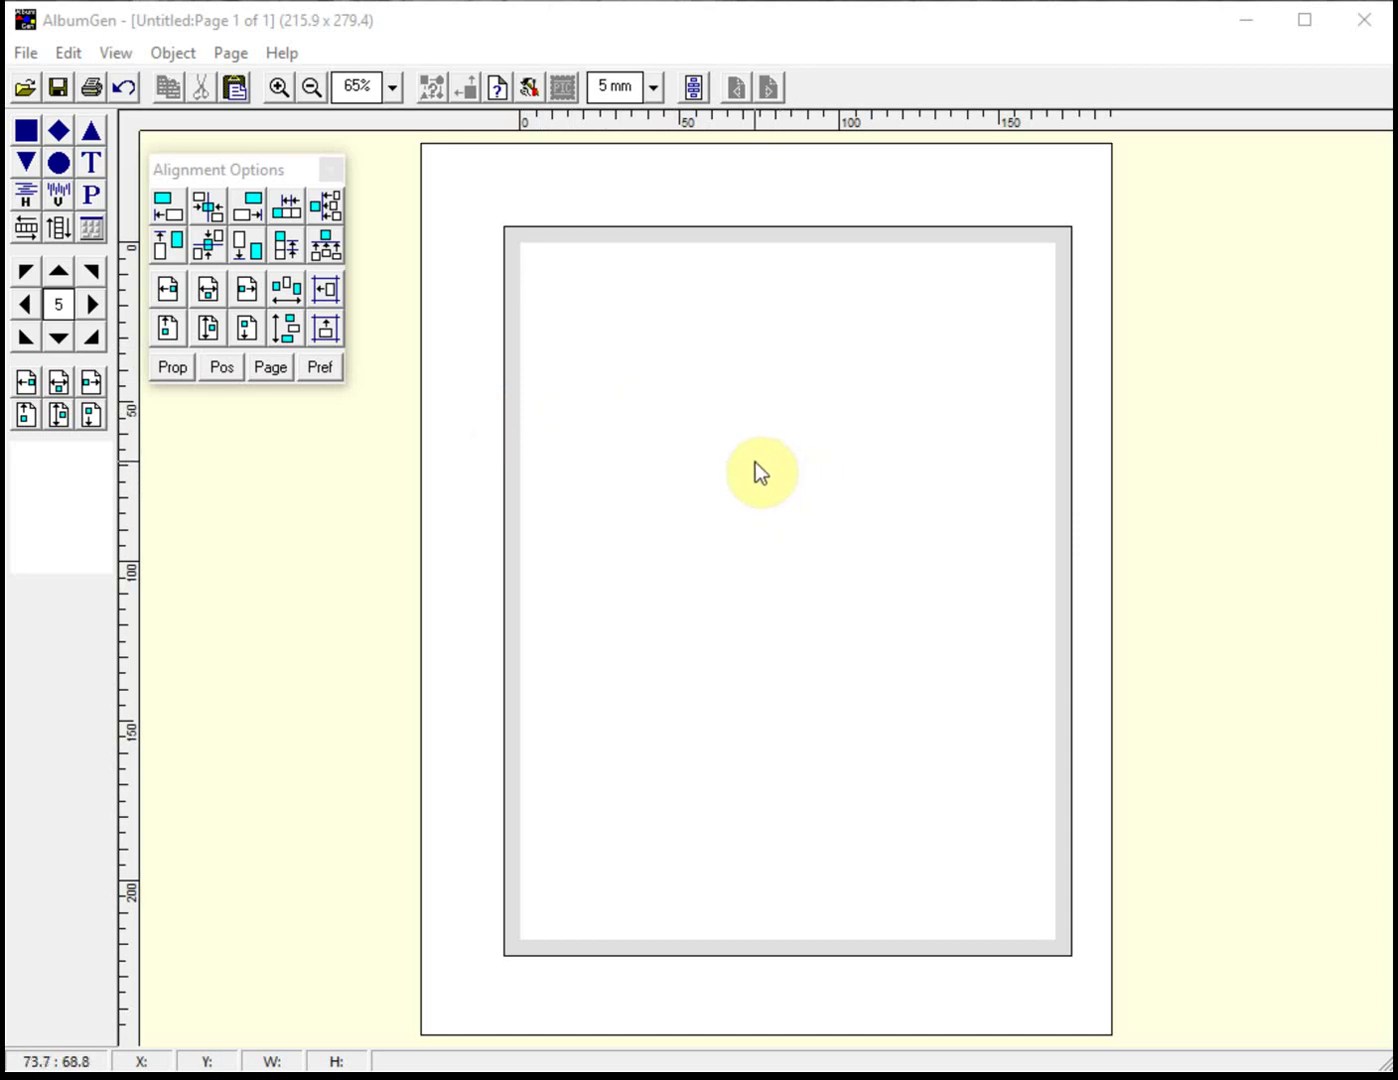
Set the page's top margin to 12.7 in Page Setup
click(33, 53)
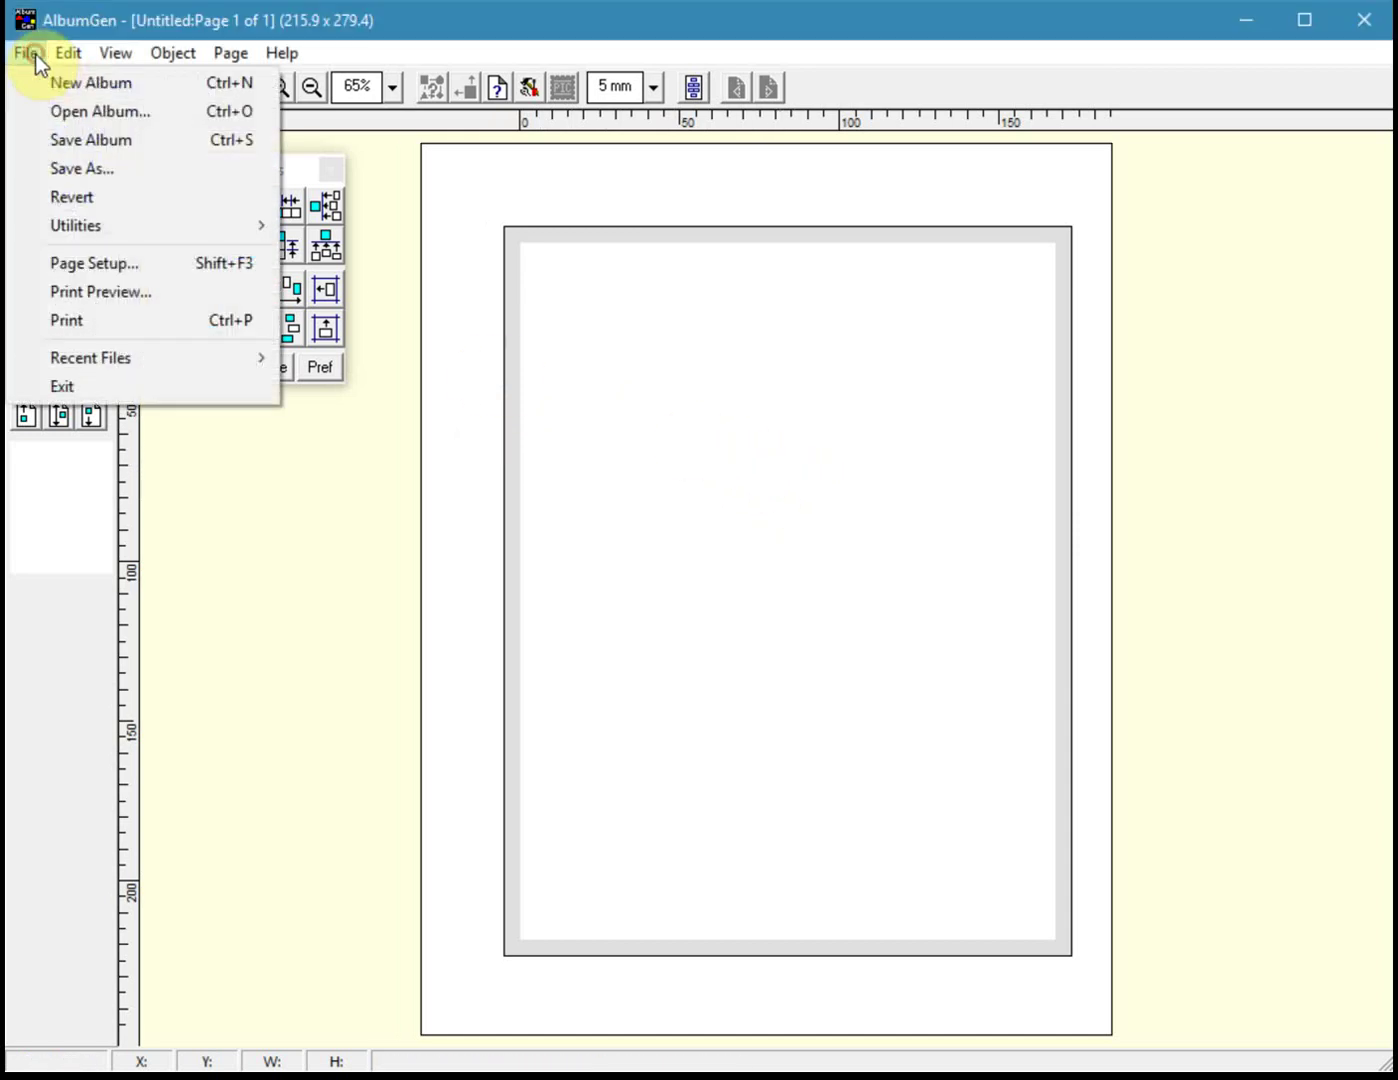
click(84, 263)
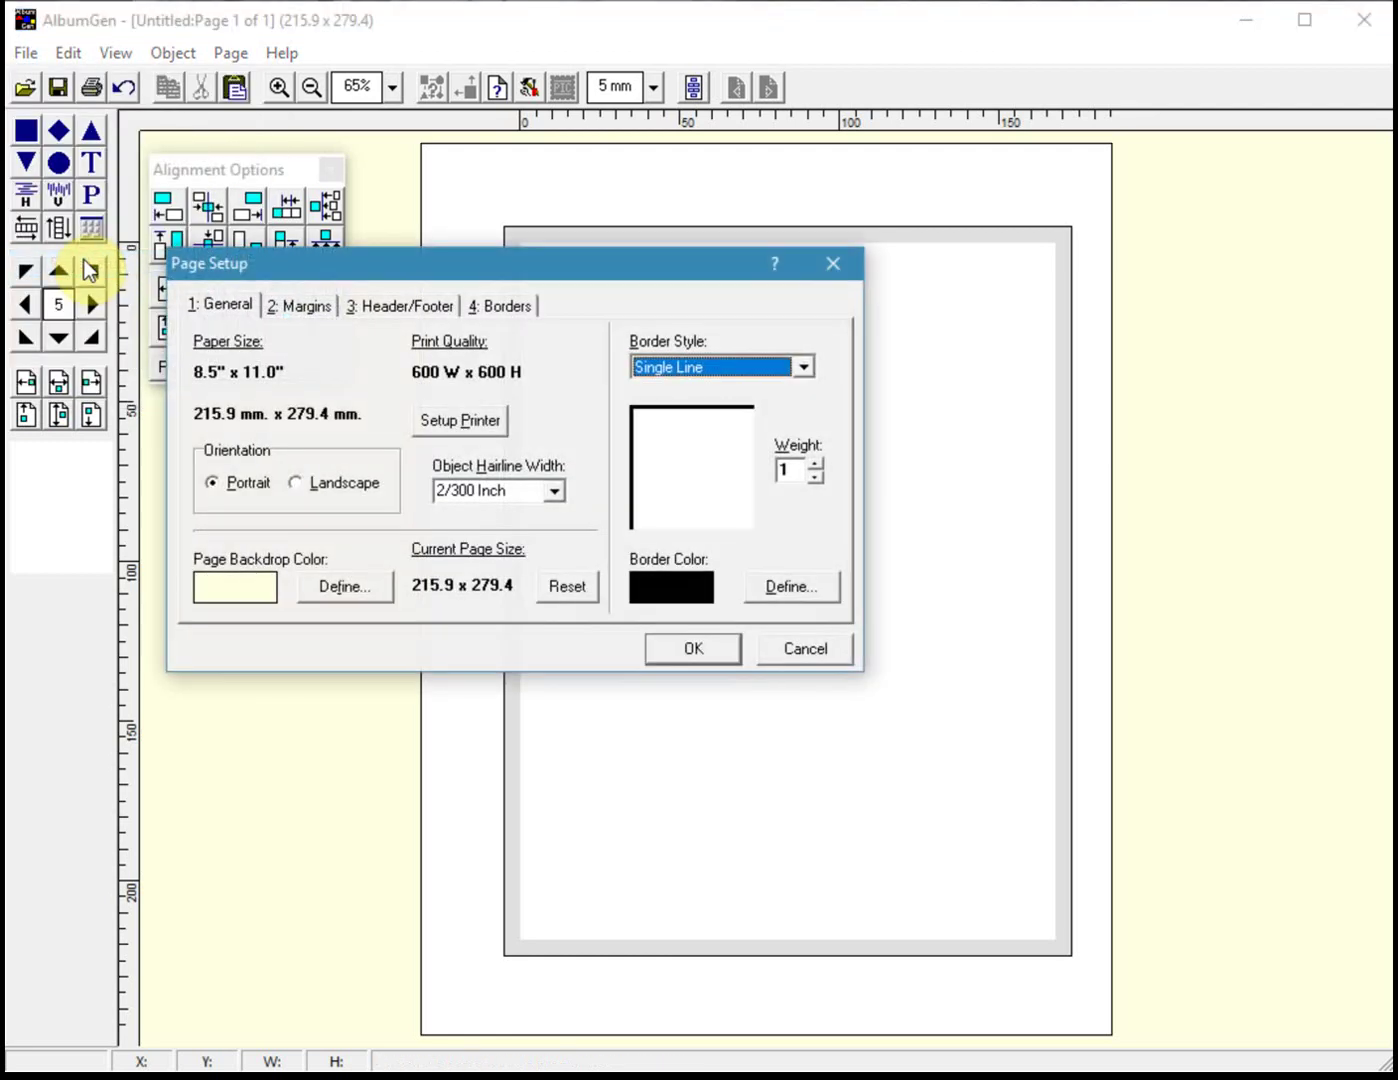
click(313, 302)
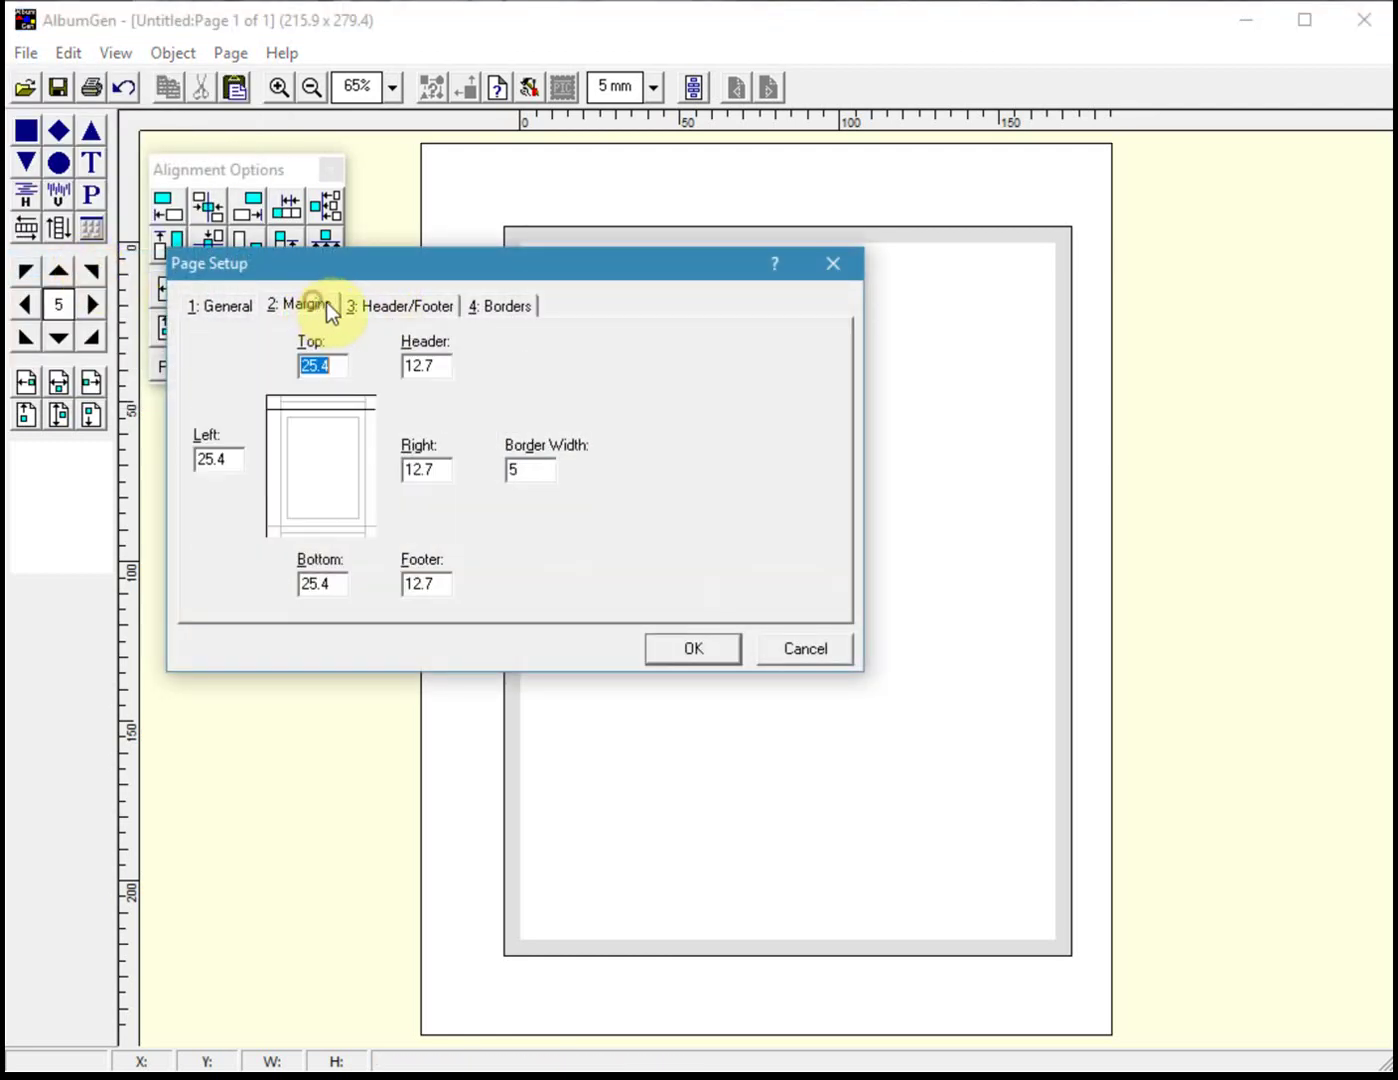
click(792, 652)
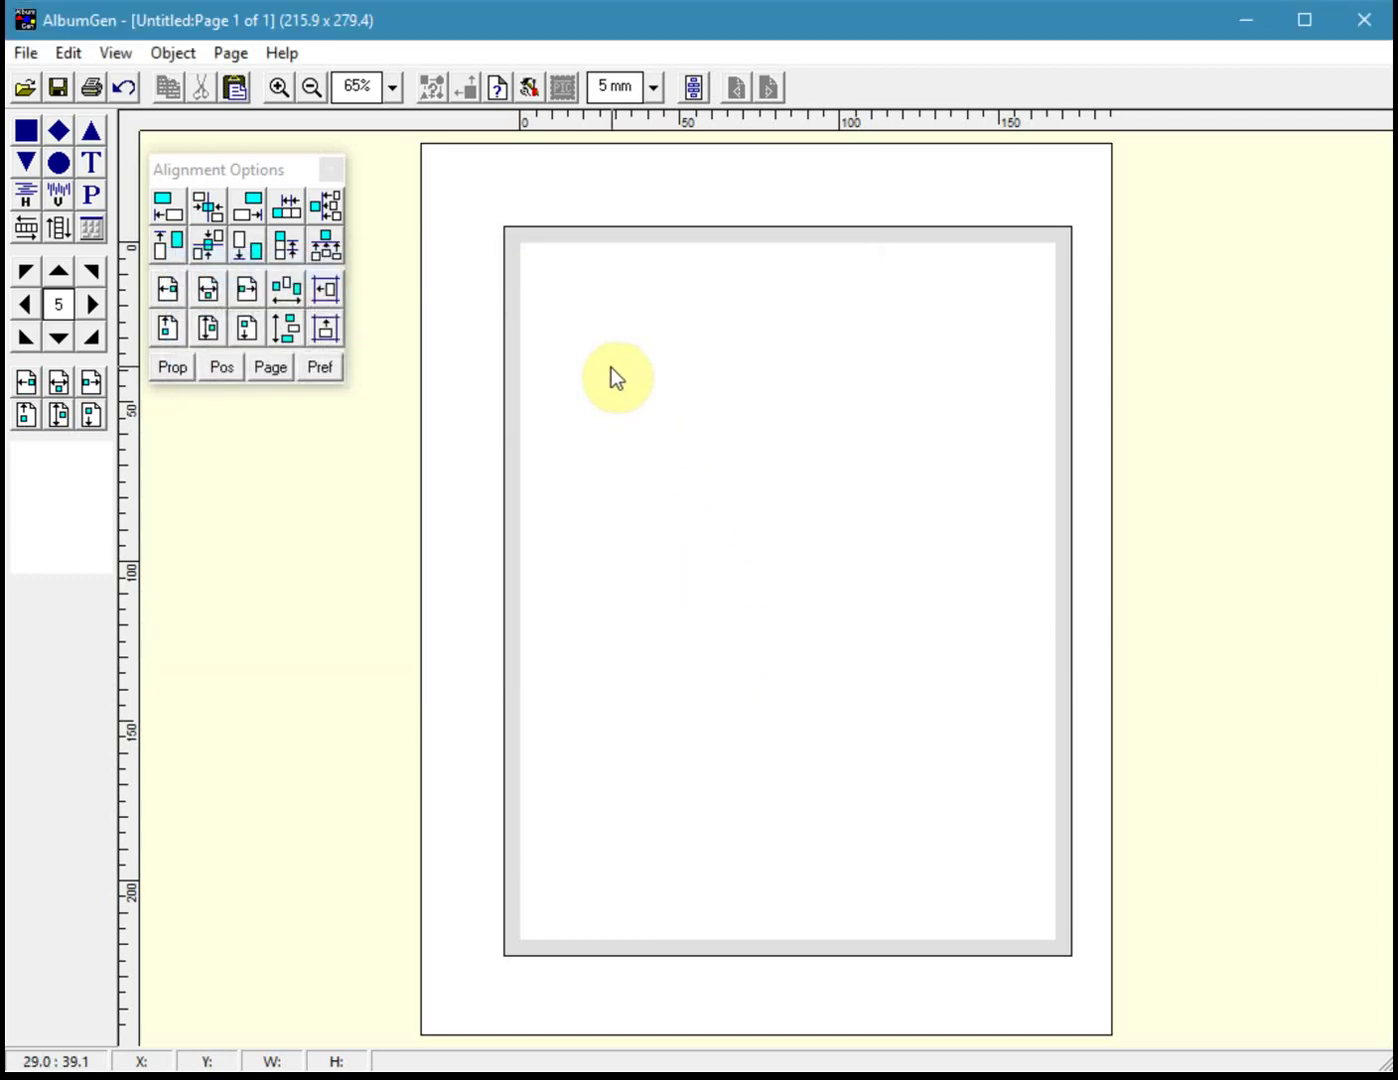
click(456, 216)
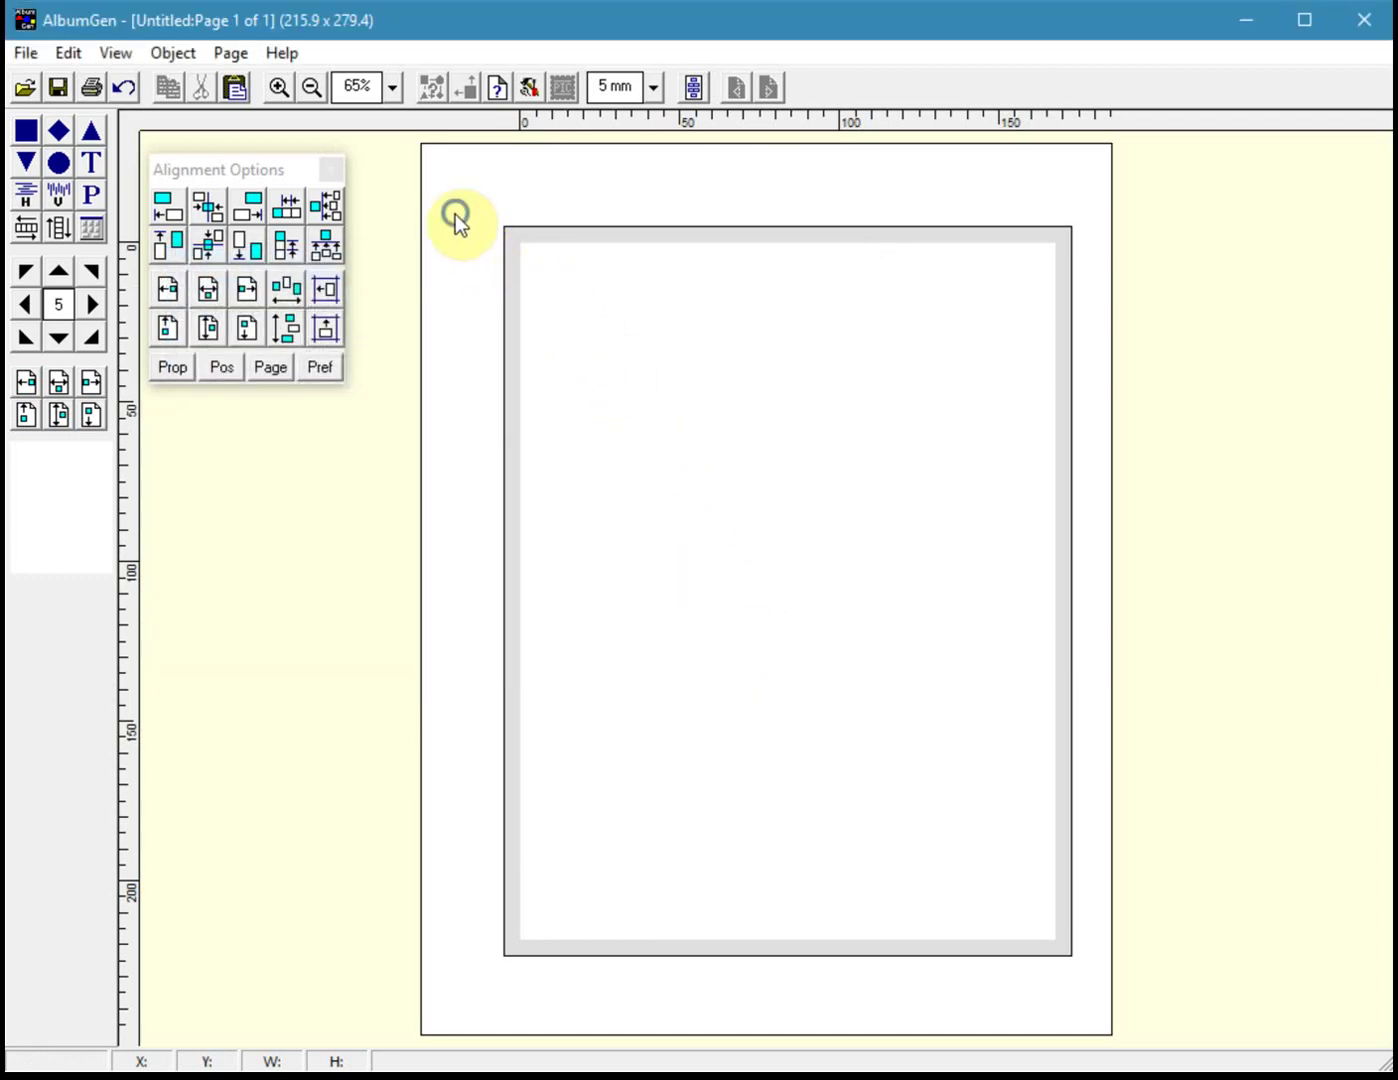
click(517, 229)
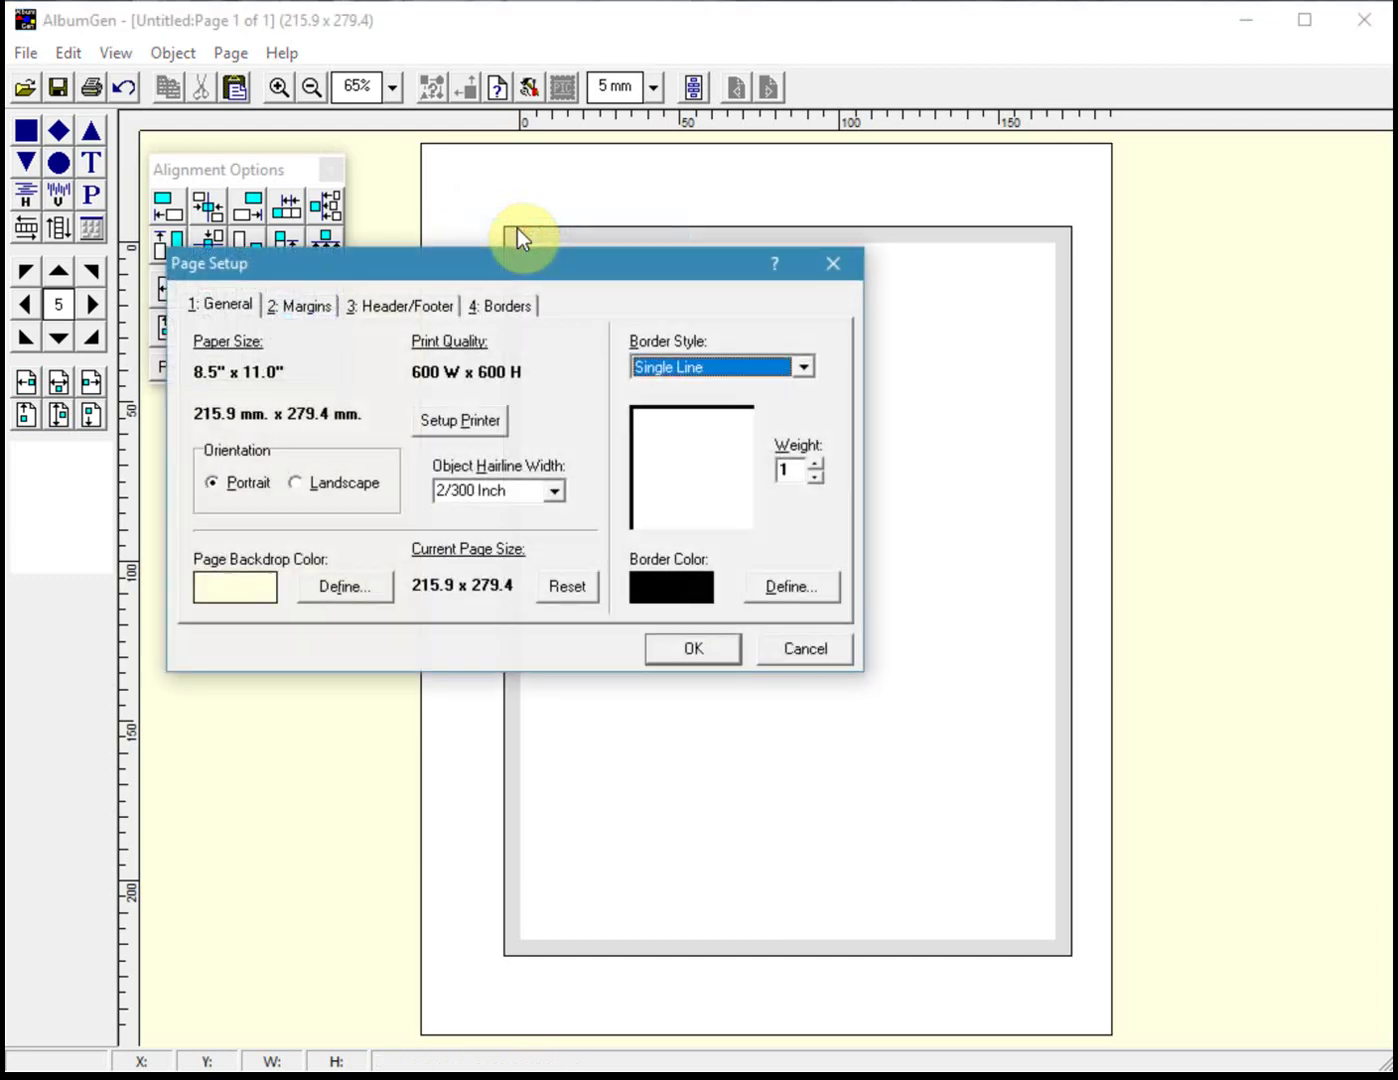
click(312, 299)
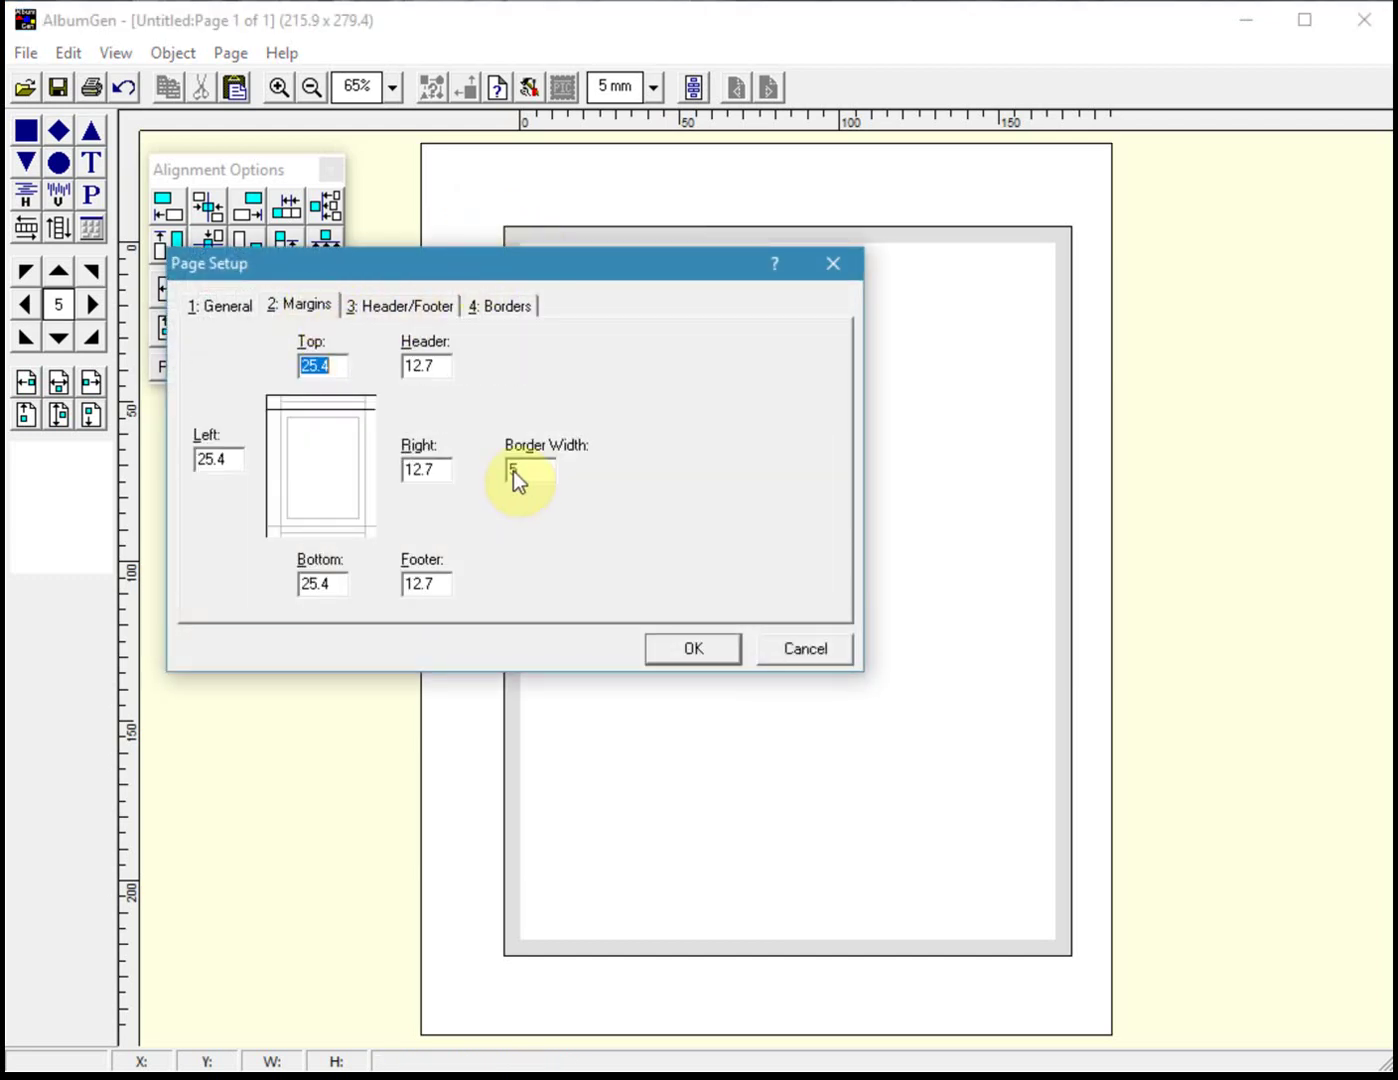
click(441, 366)
key(ctrl+c)
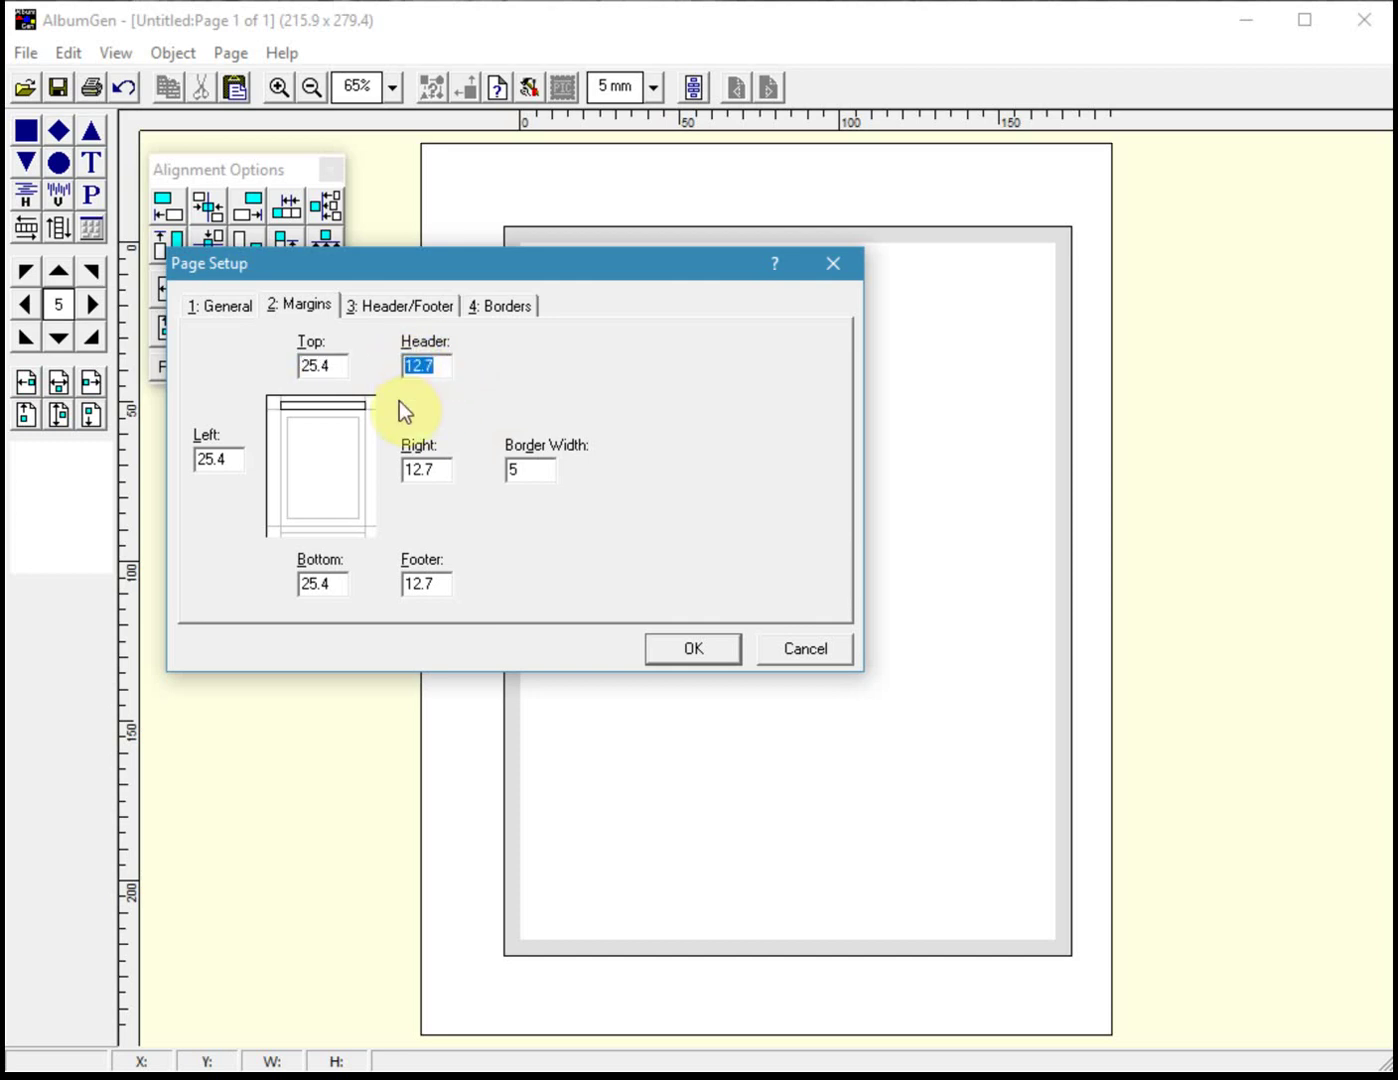
click(341, 364)
drag(342, 363, 265, 353)
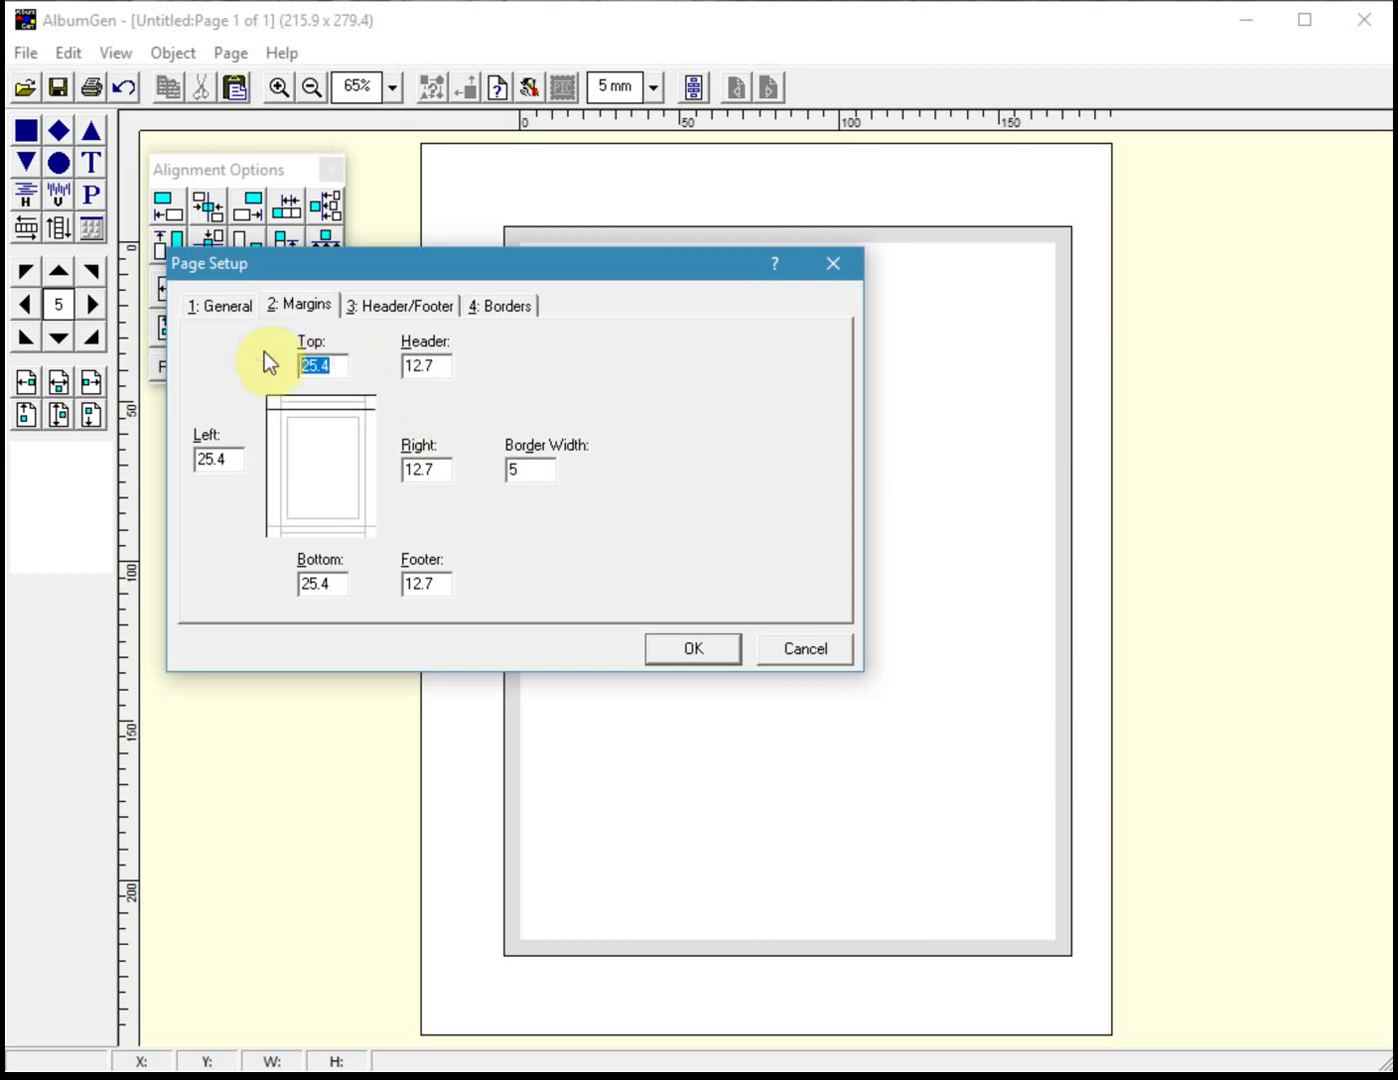
text(12.7)
Set the left and bottom margins to 12.7 as well and apply the margins
drag(231, 458, 95, 420)
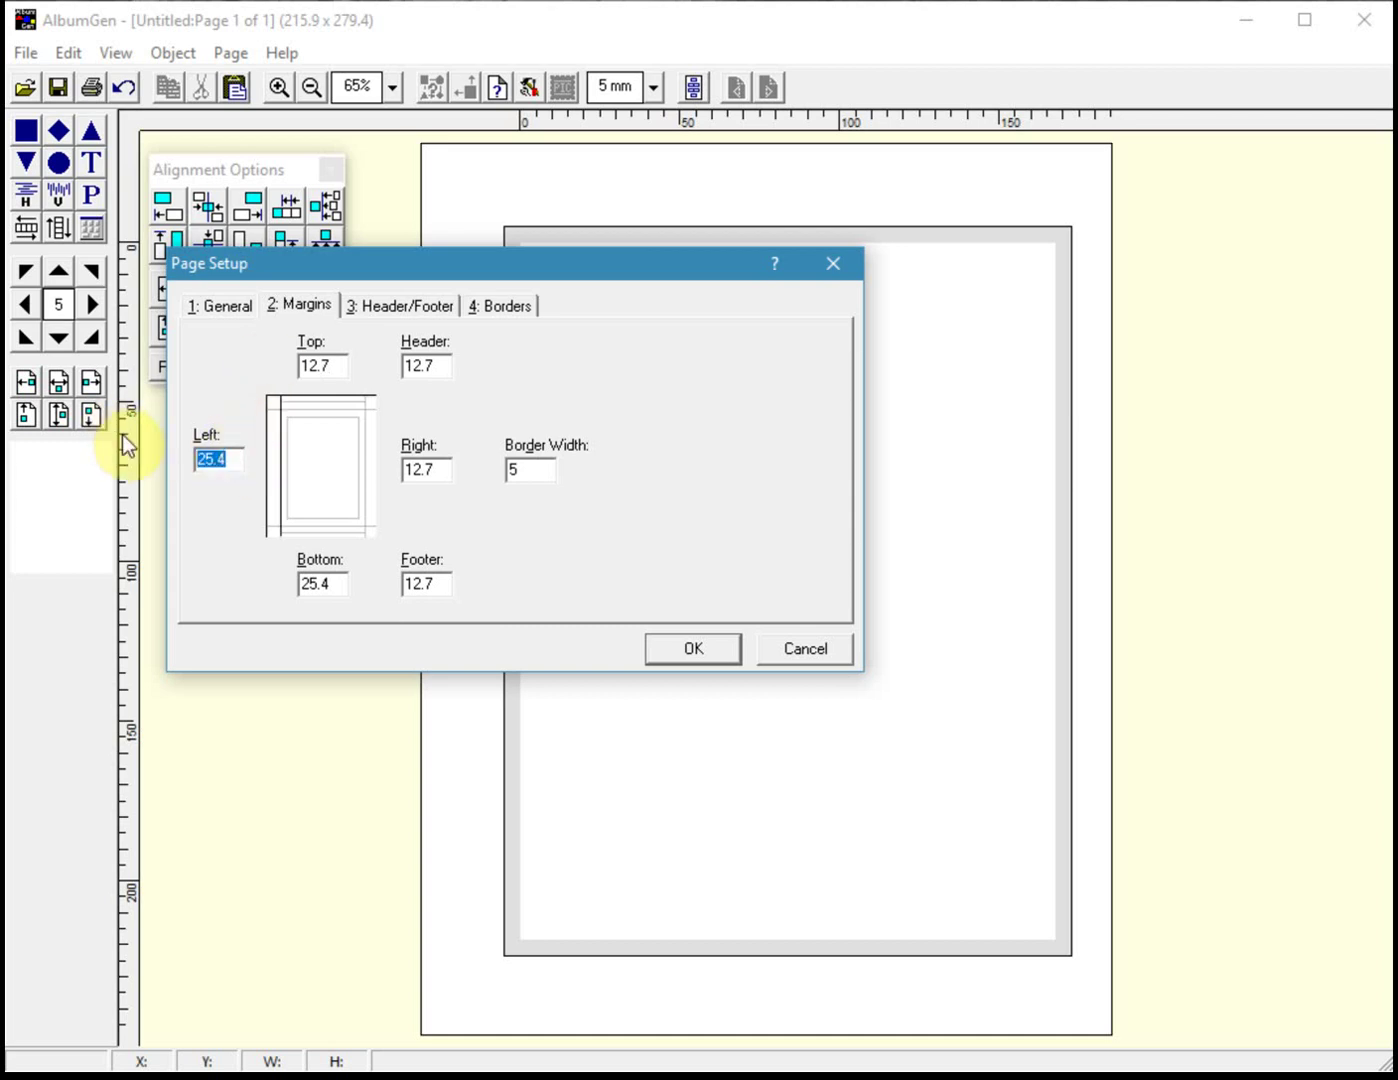
text(12.7)
double_click(322, 582)
right_click(338, 588)
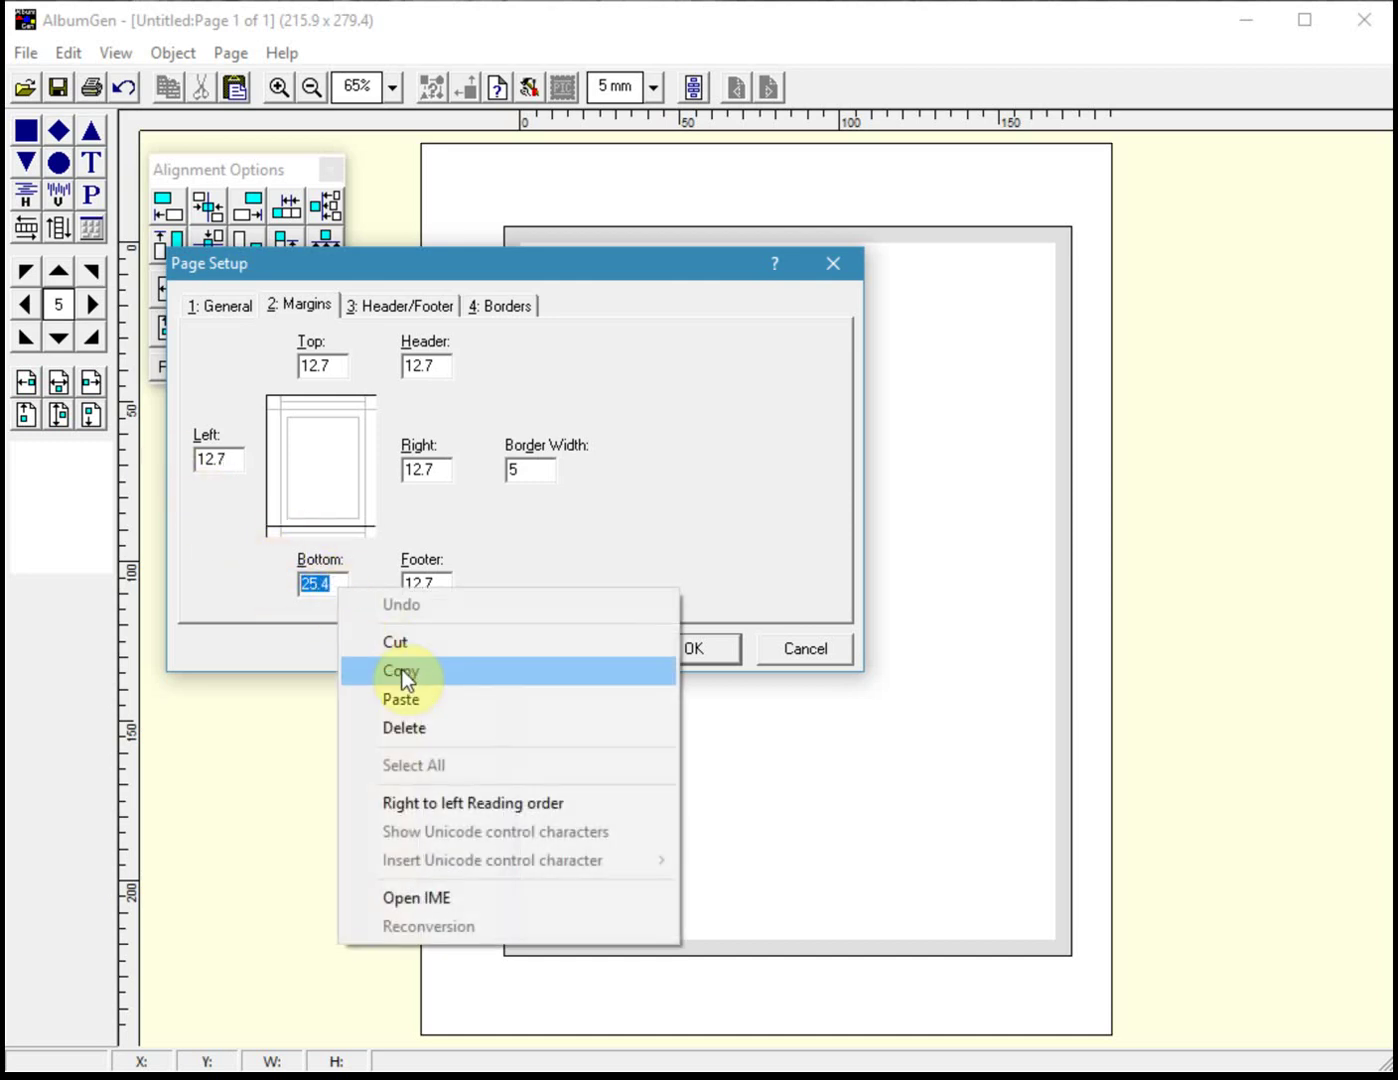
click(412, 699)
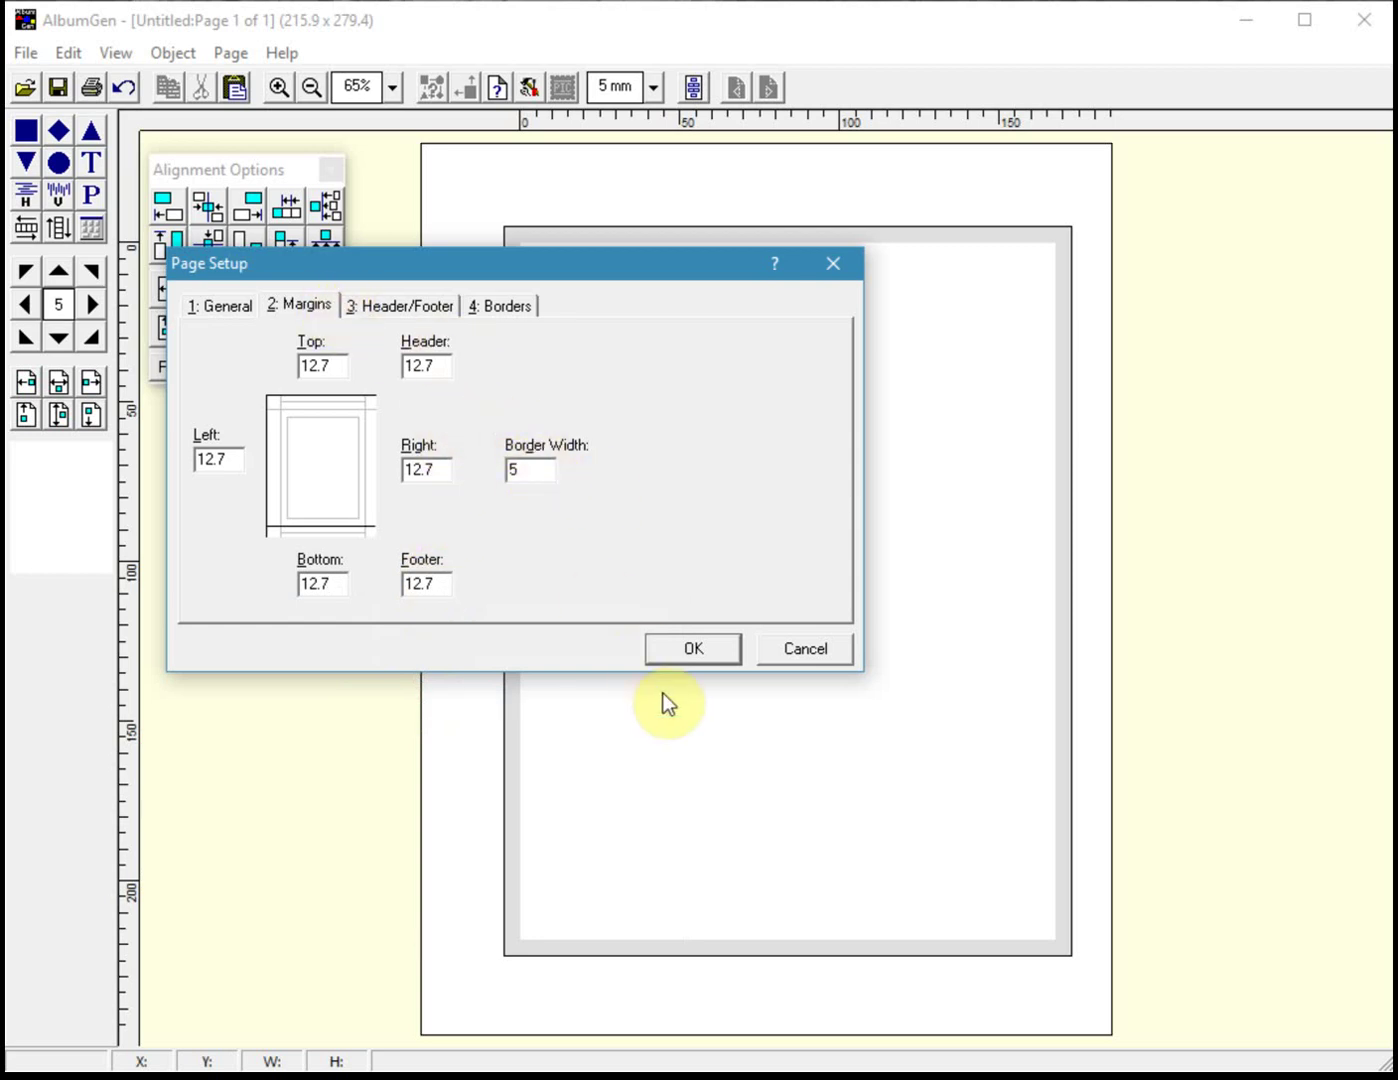
click(699, 649)
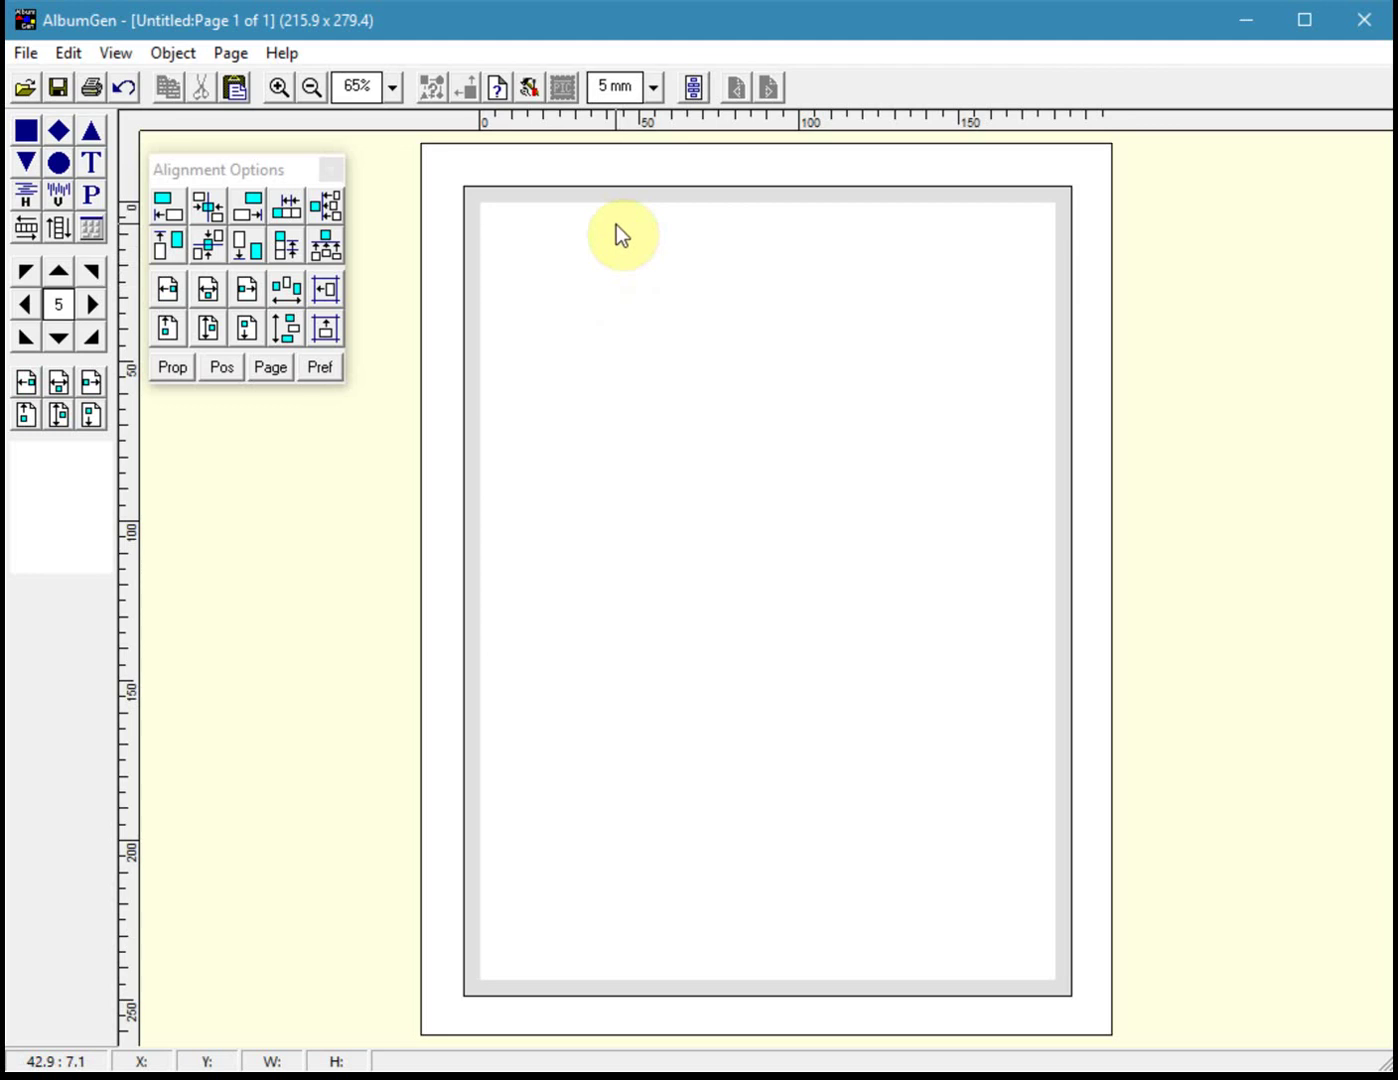
Enter 'First Flight Covers' as the centred primary header title
right_click(601, 167)
click(681, 185)
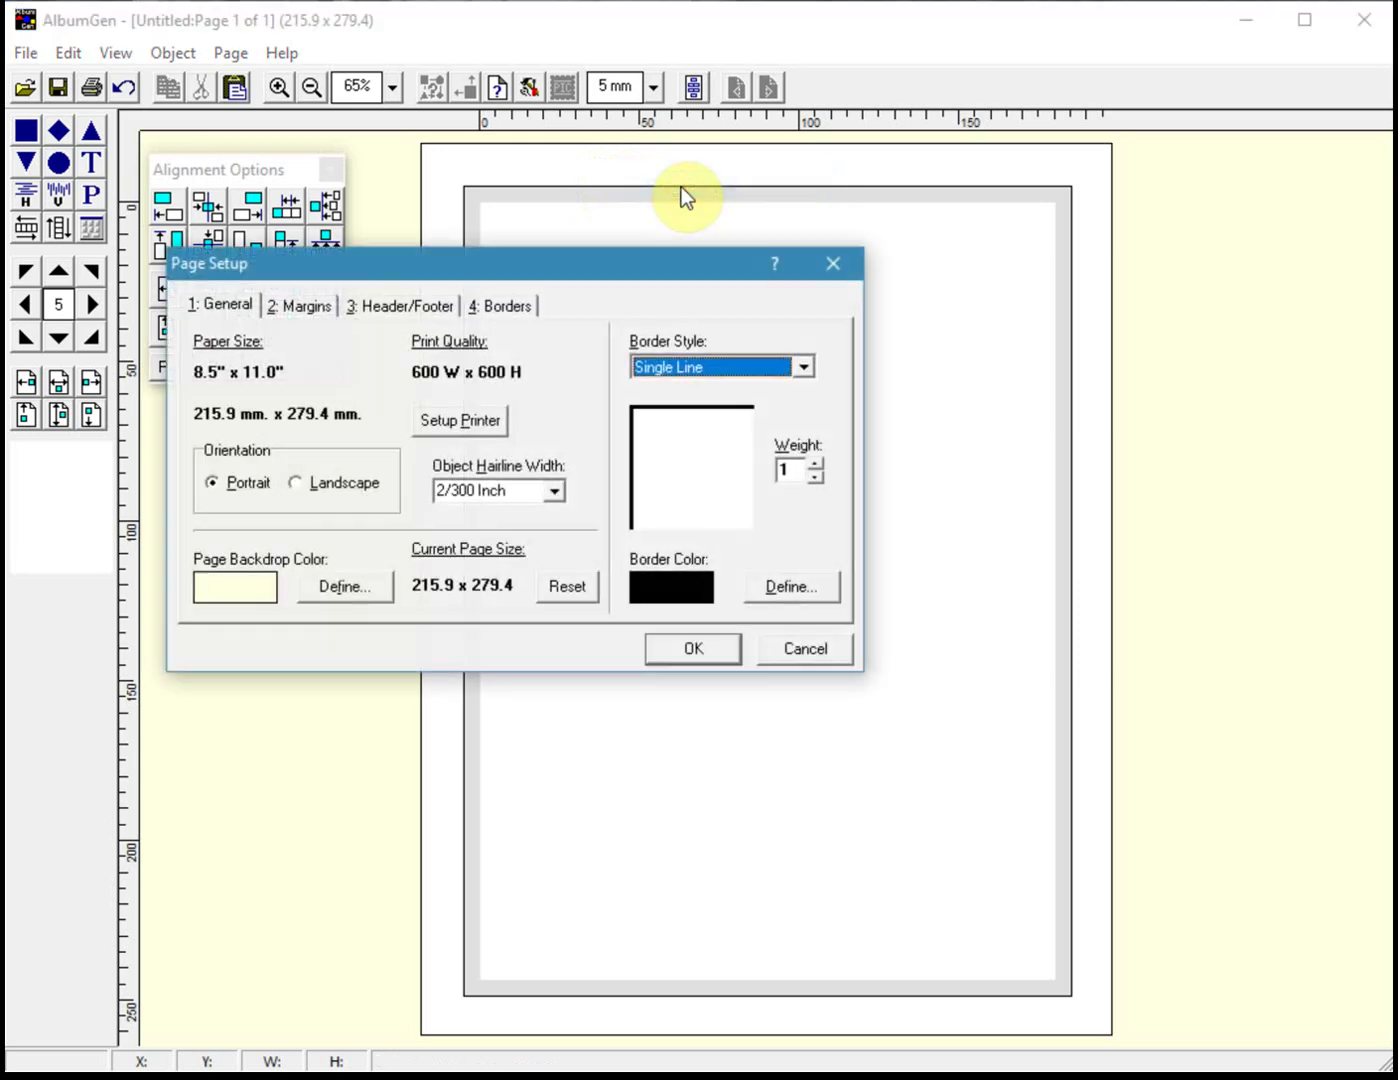
click(413, 306)
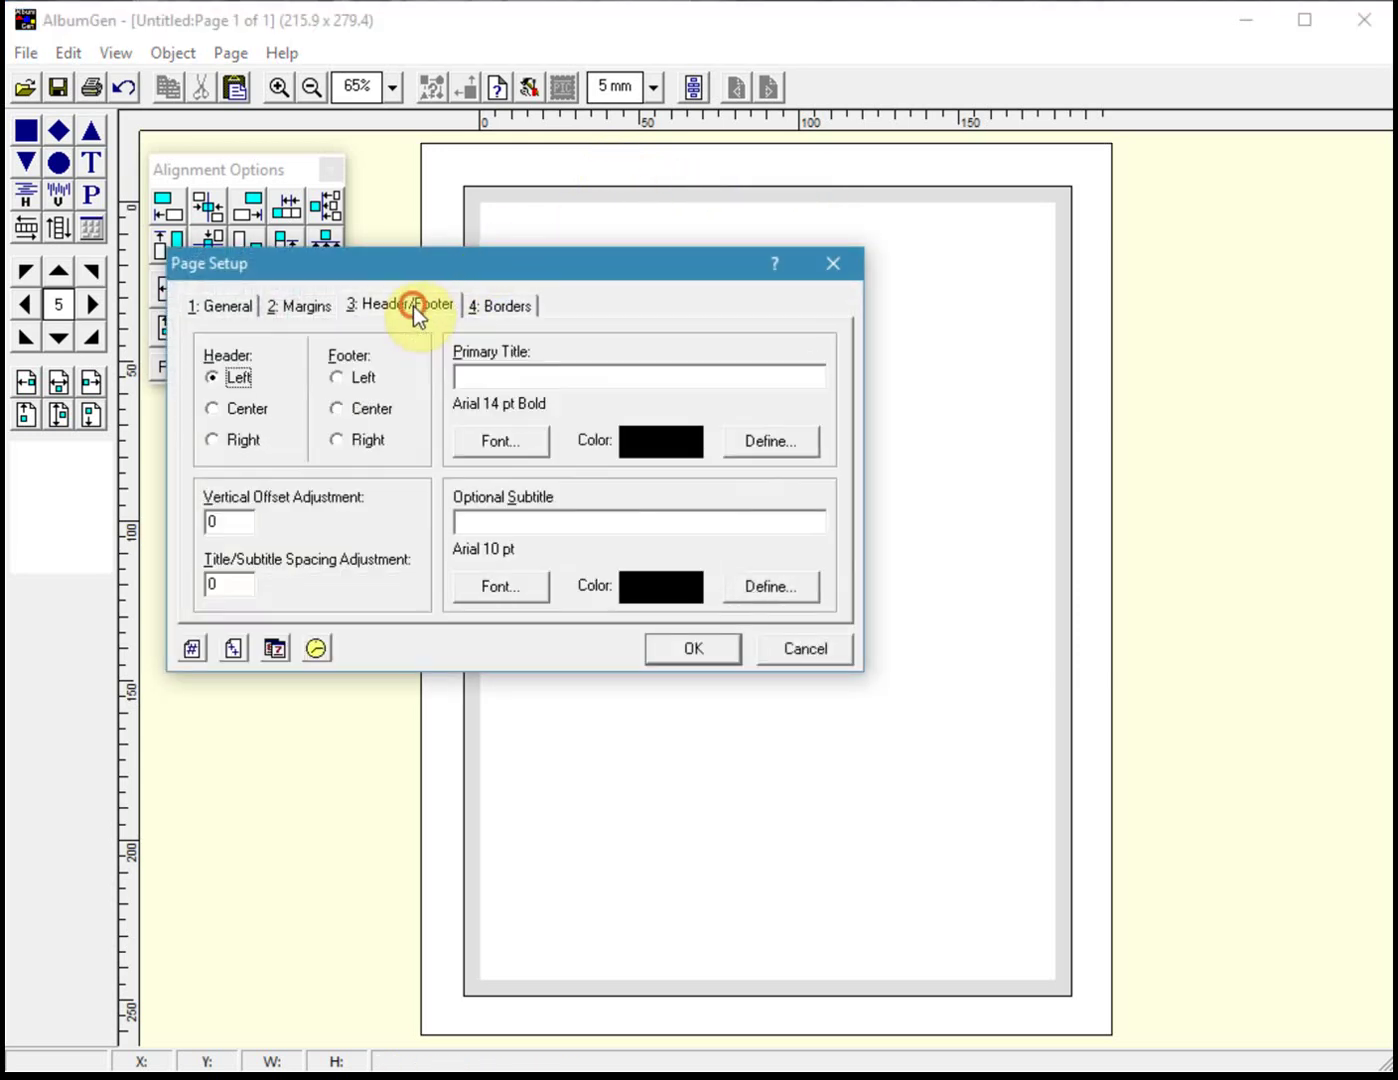
click(244, 408)
text(First Flight Covers)
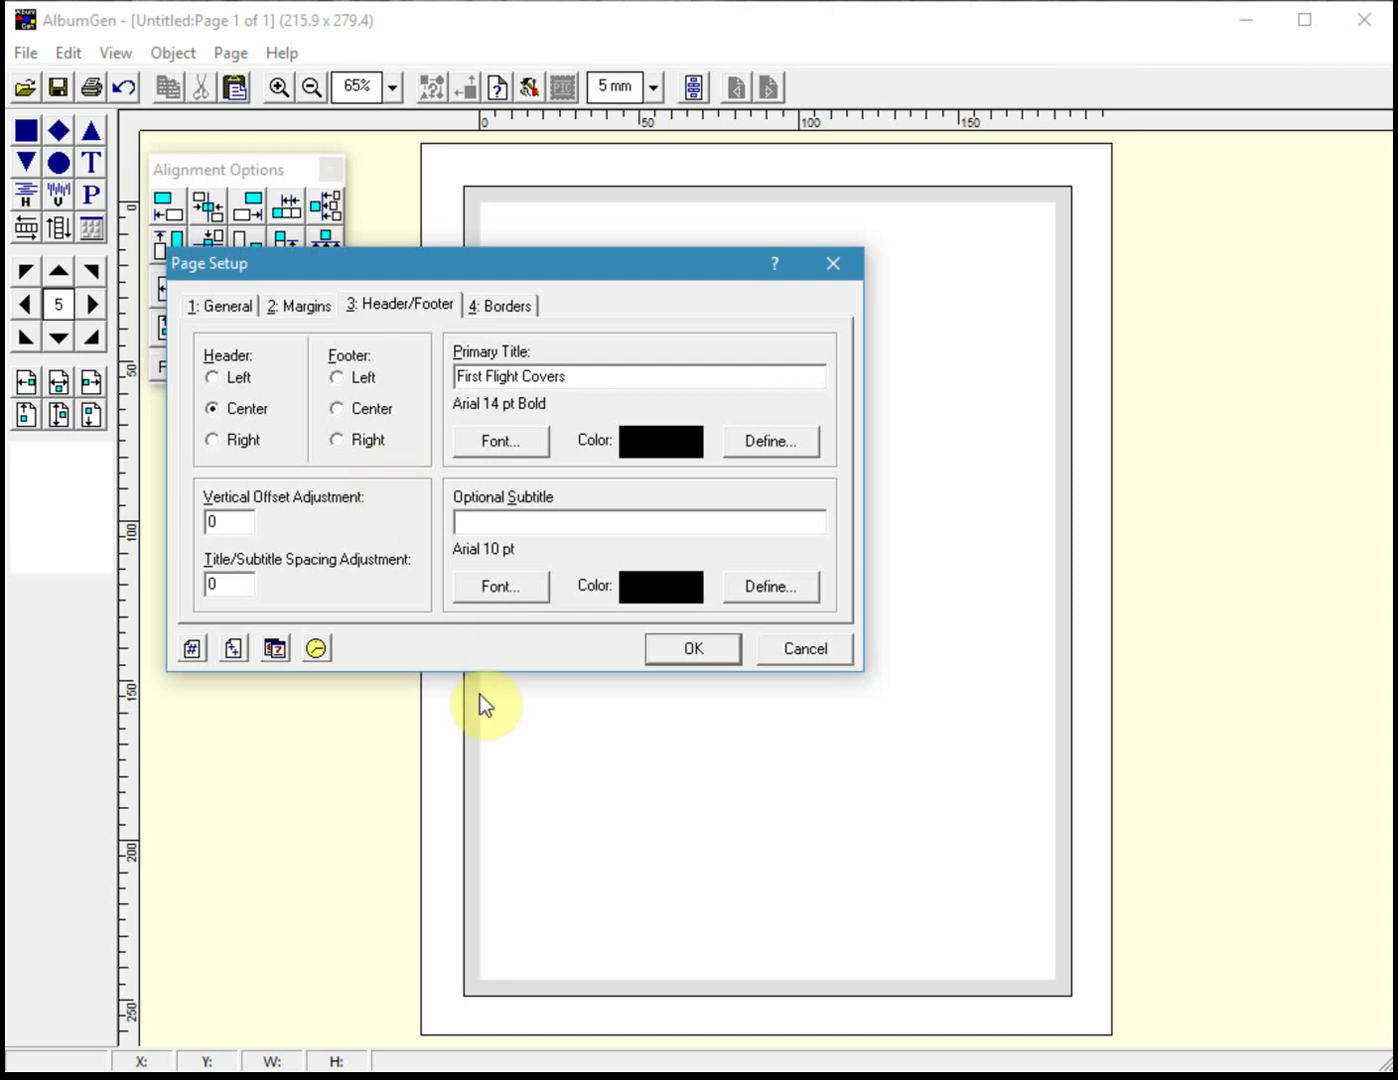
click(669, 648)
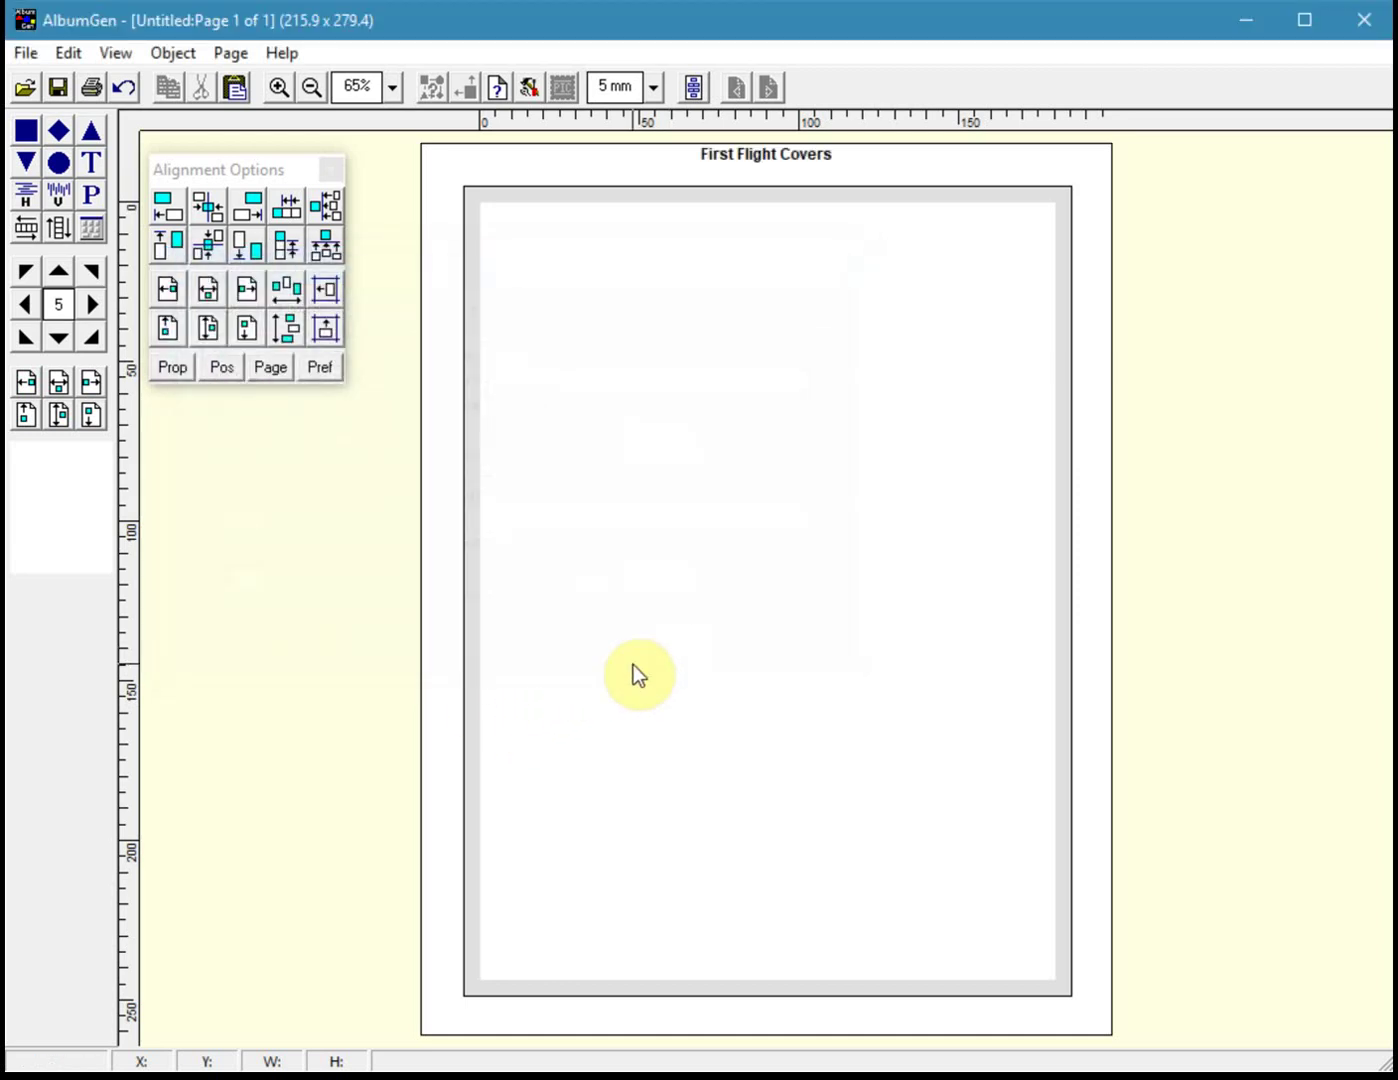
Set the centred header title's vertical offset adjustment to 3
right_click(746, 162)
right_click(751, 171)
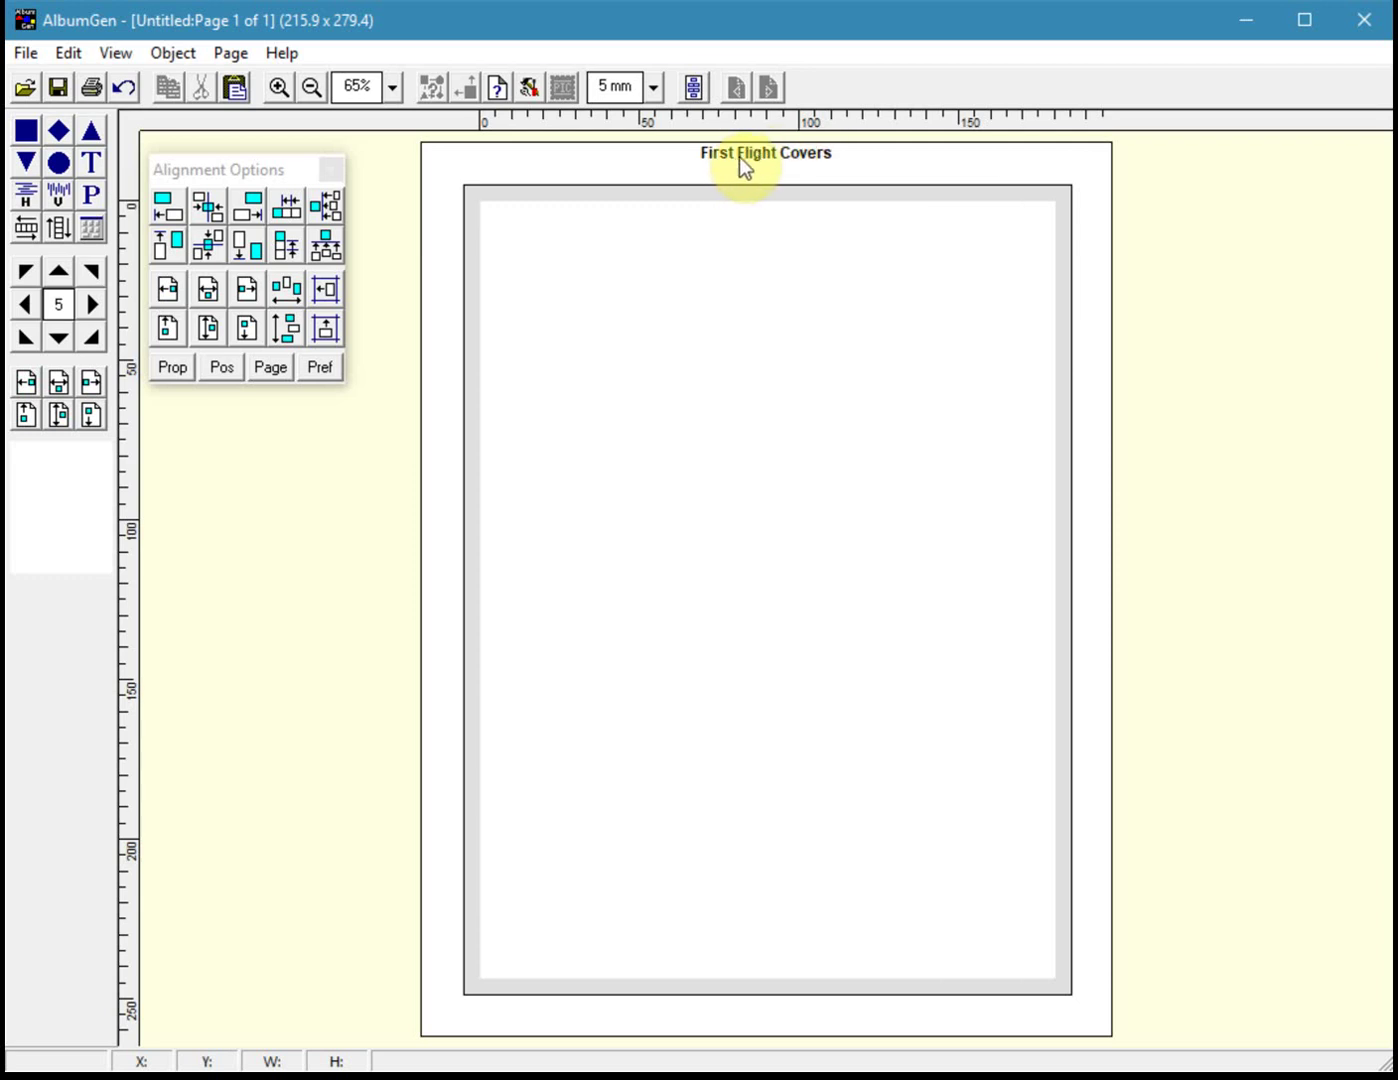
right_click(551, 162)
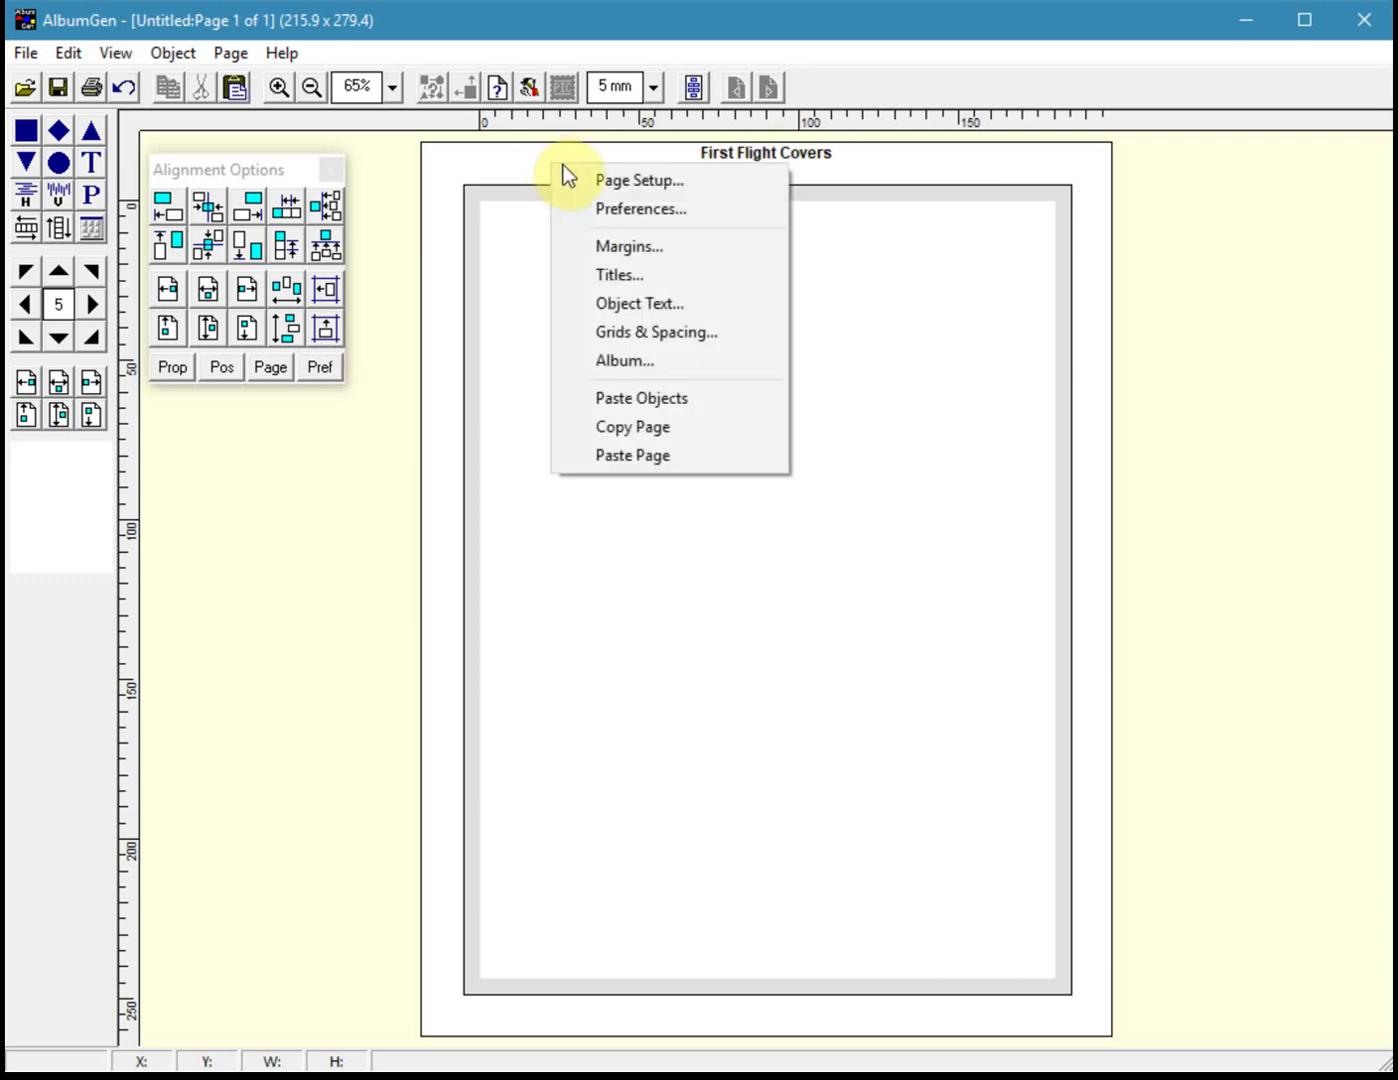
click(612, 181)
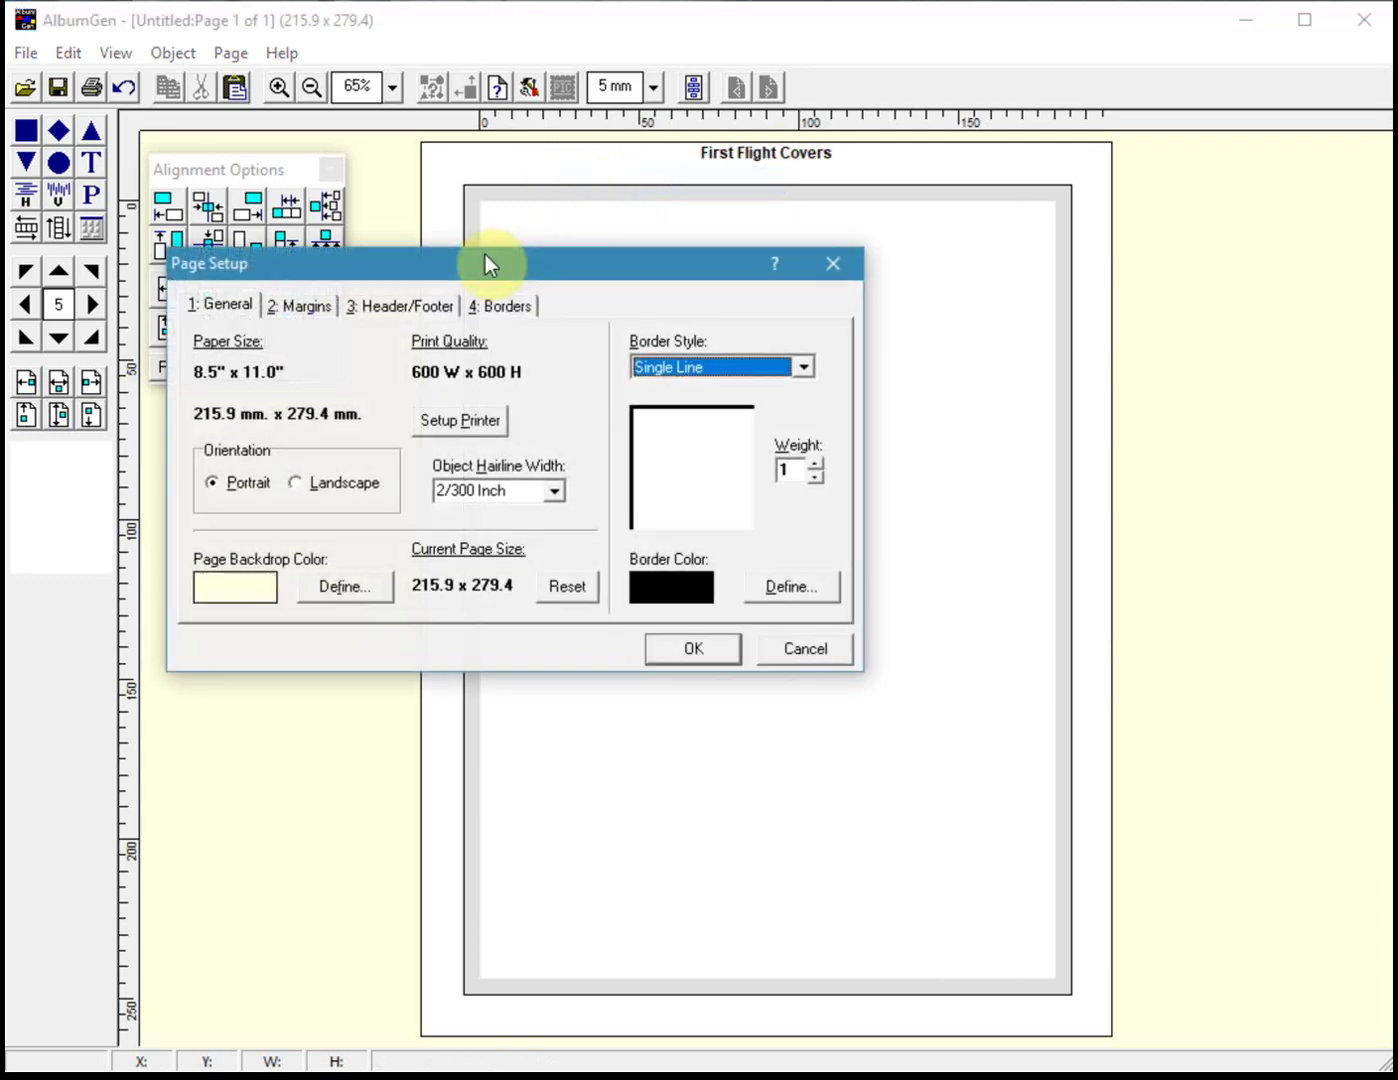
click(380, 305)
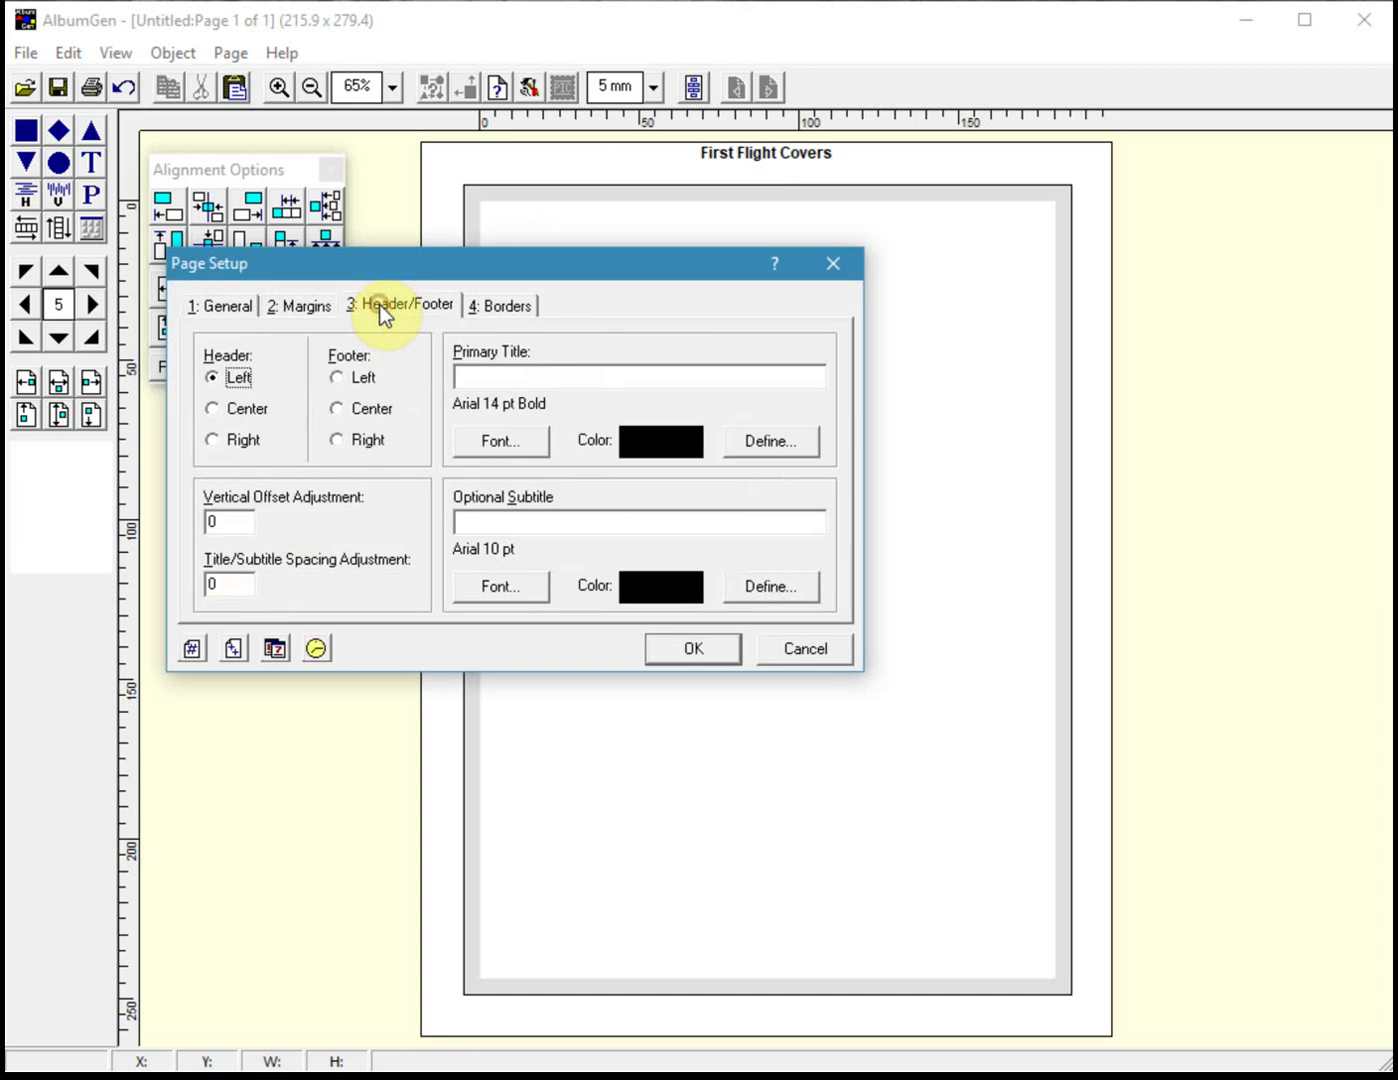
click(239, 410)
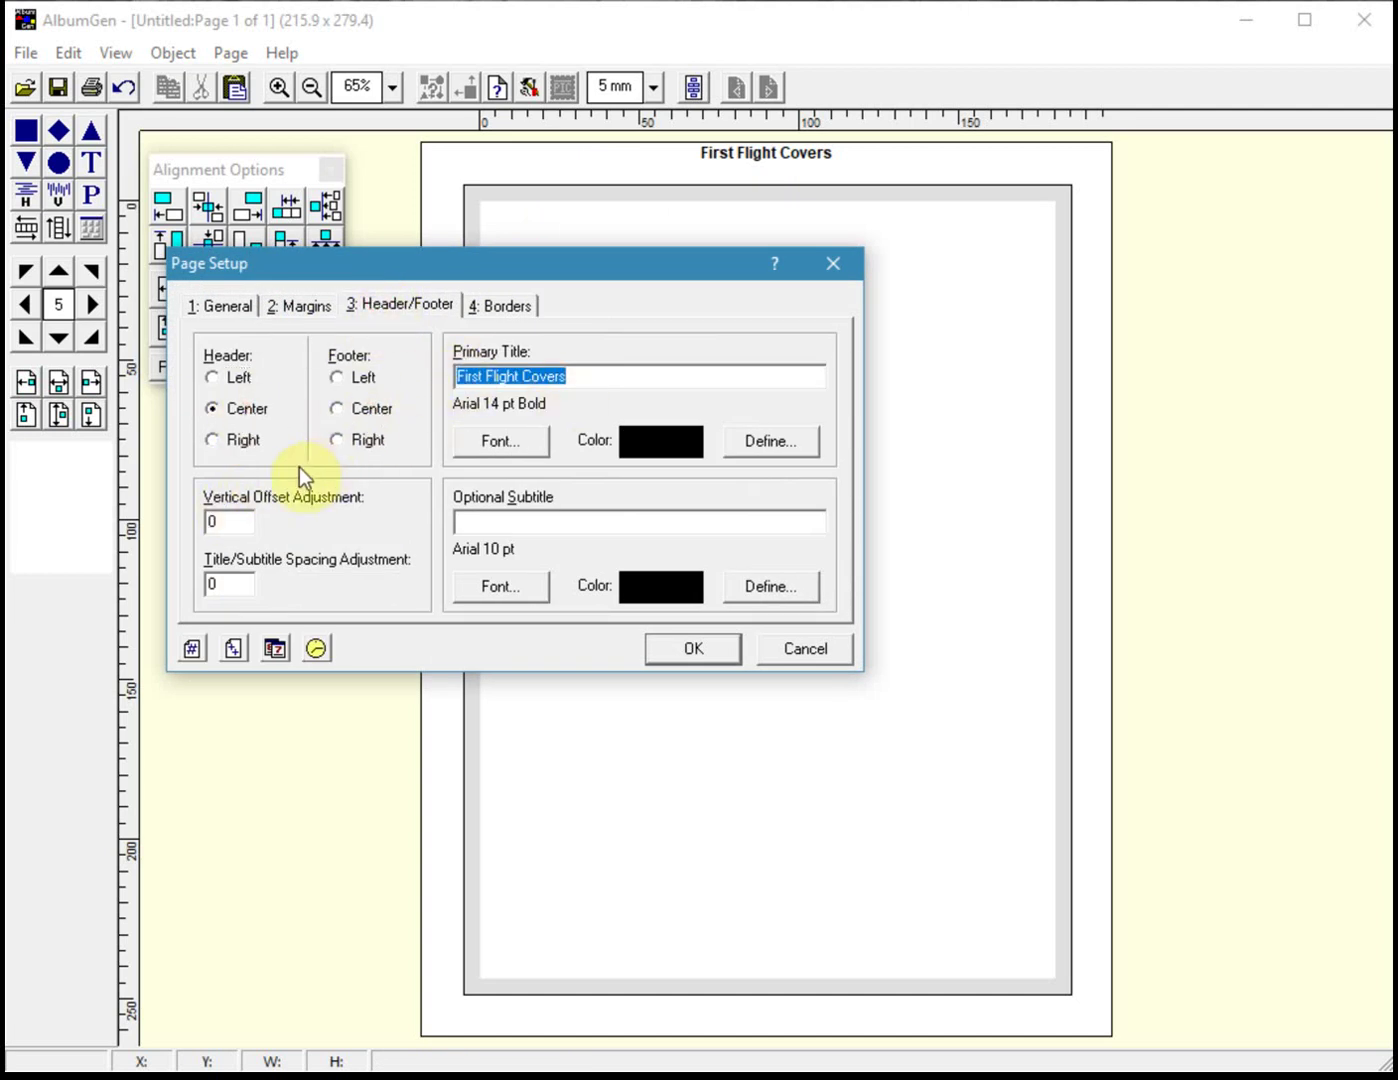
click(232, 520)
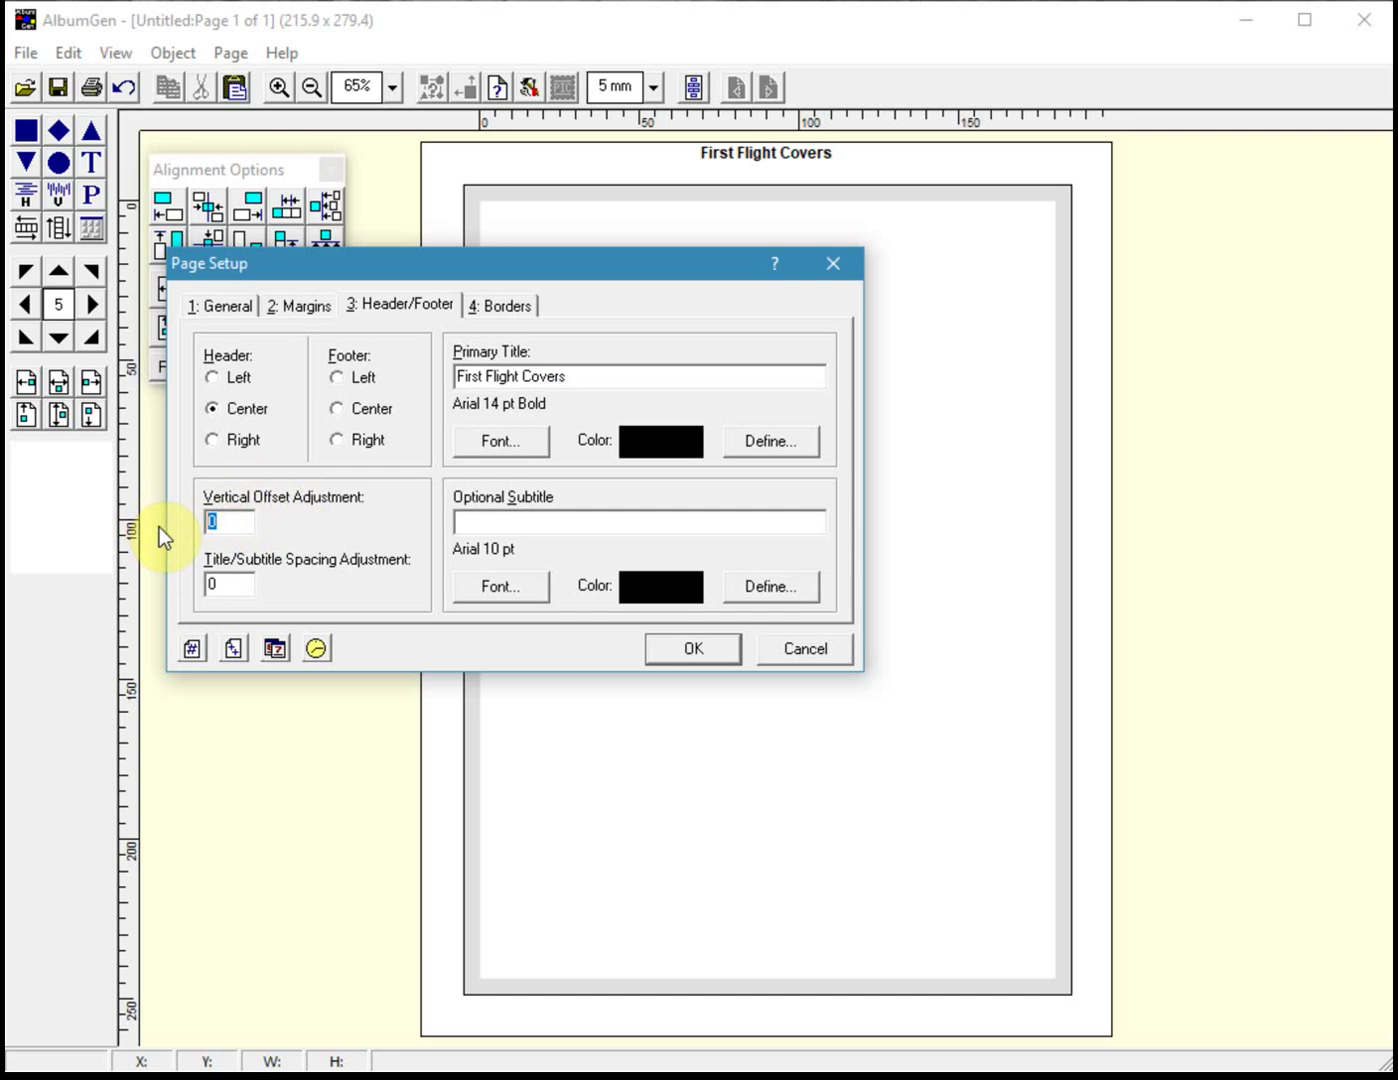
text(3)
click(660, 648)
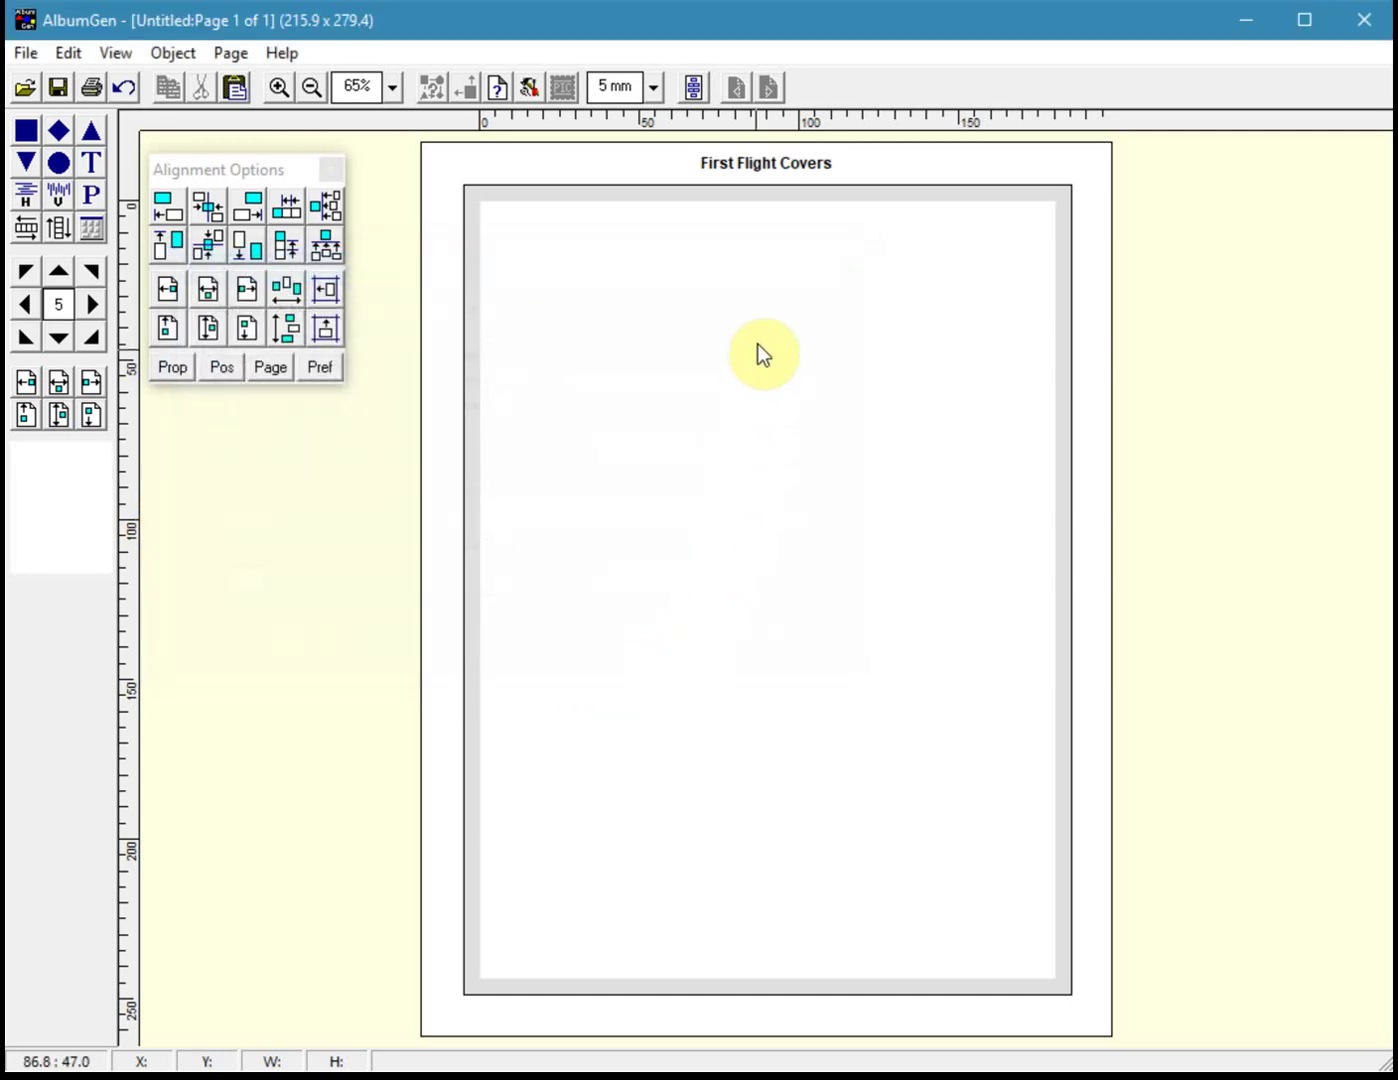
Enlarge the 'First Flight Covers' title font to Arial 16 pt Bold
right_click(750, 172)
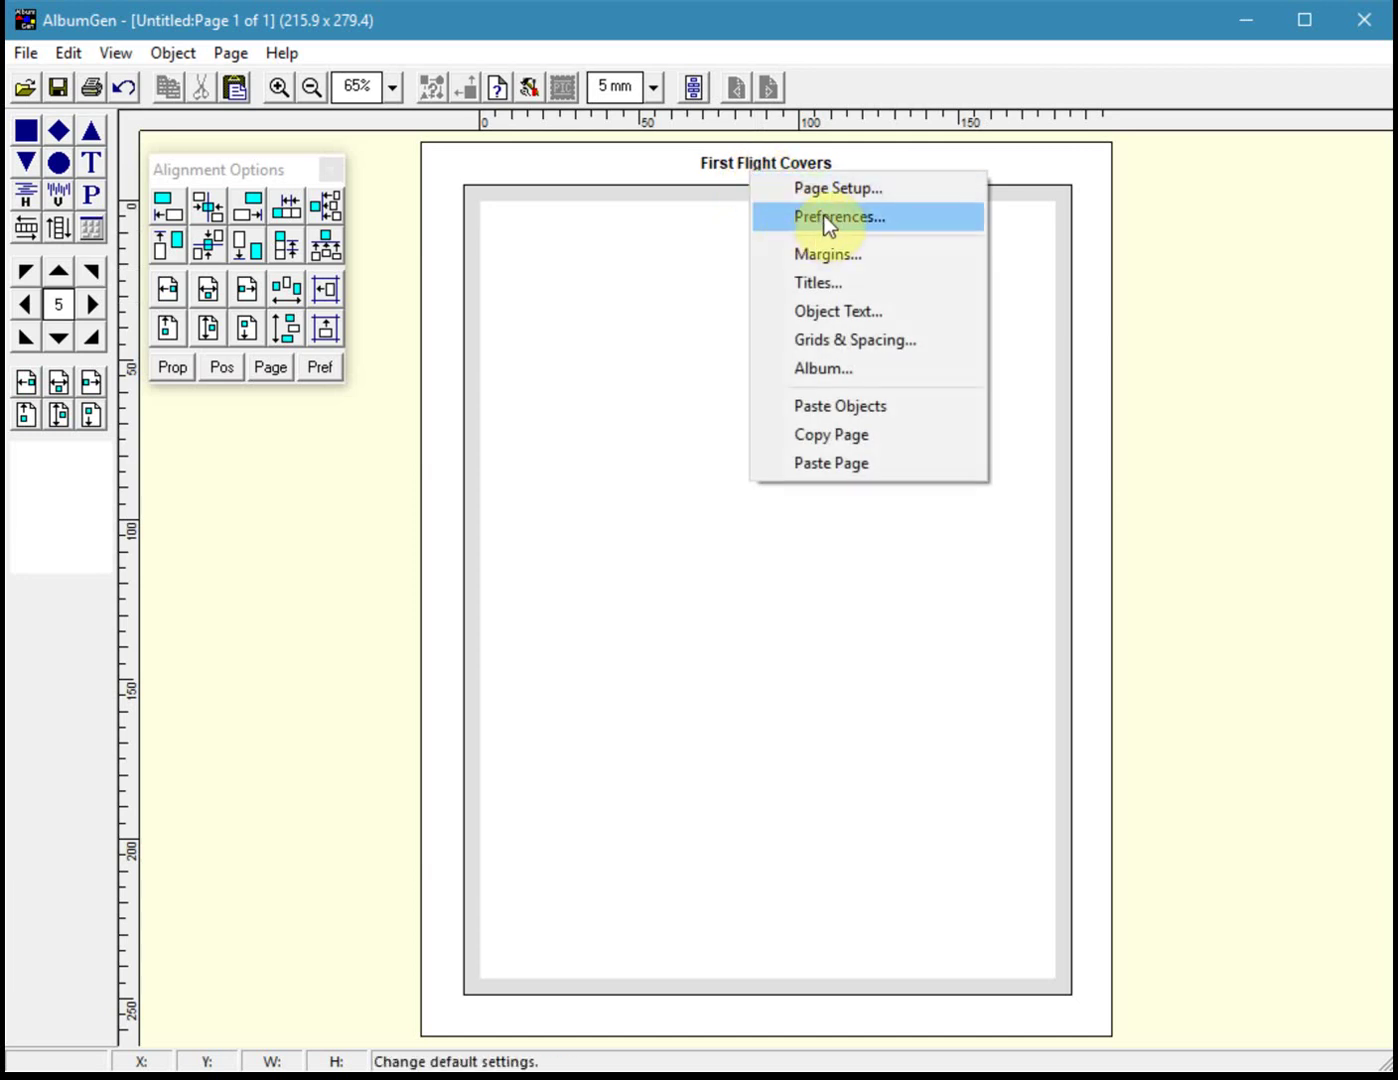
click(830, 192)
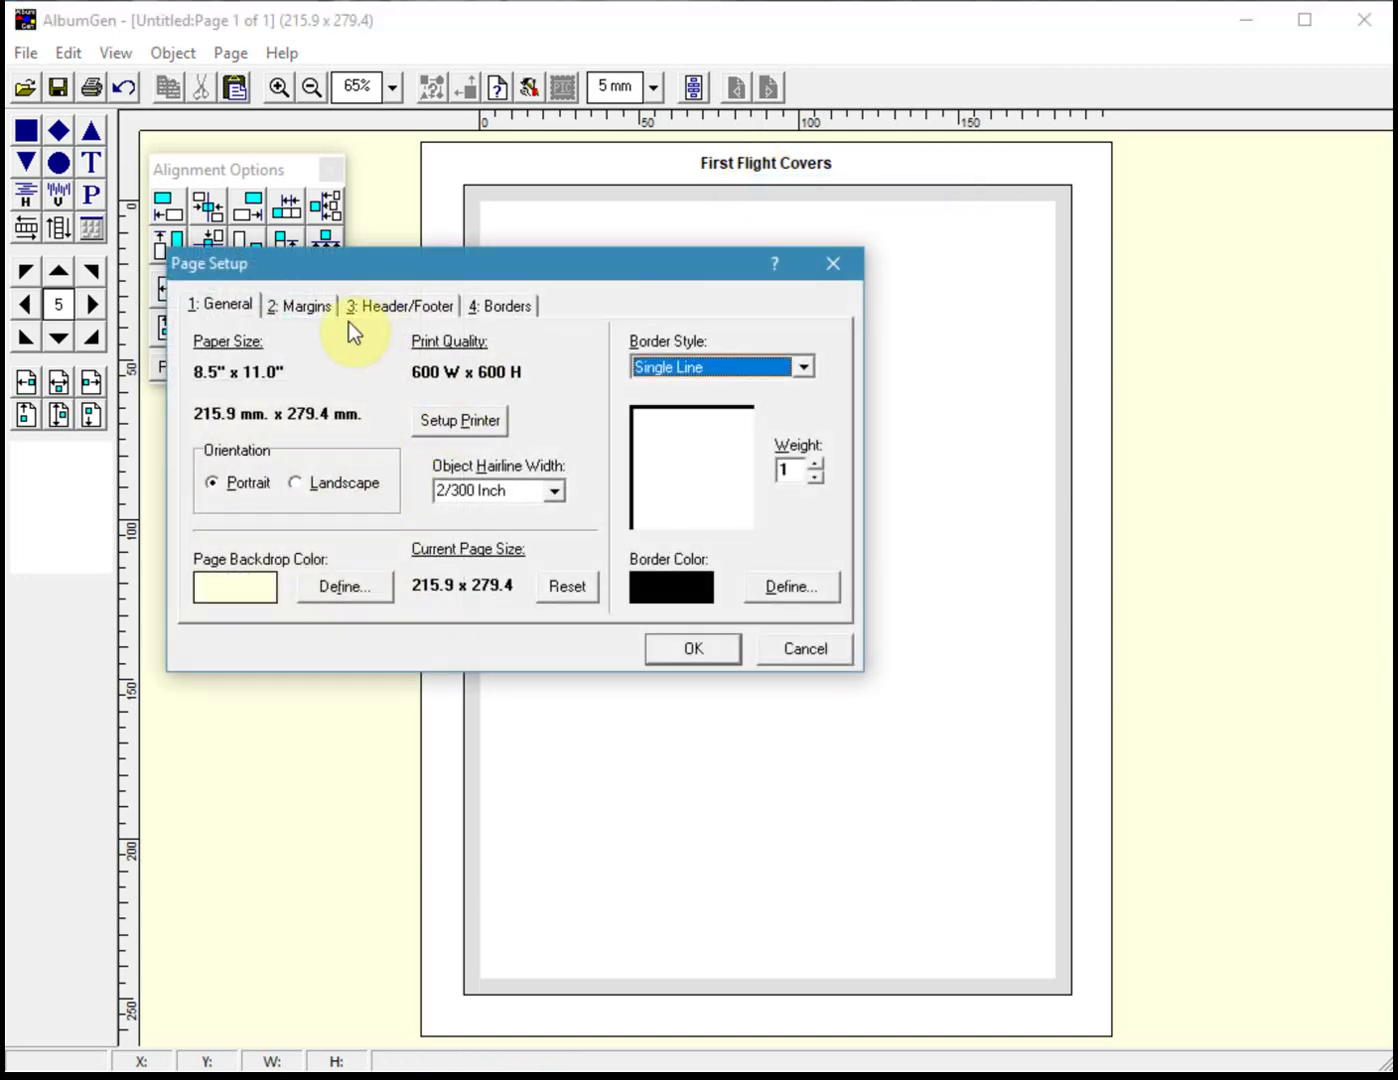
click(405, 306)
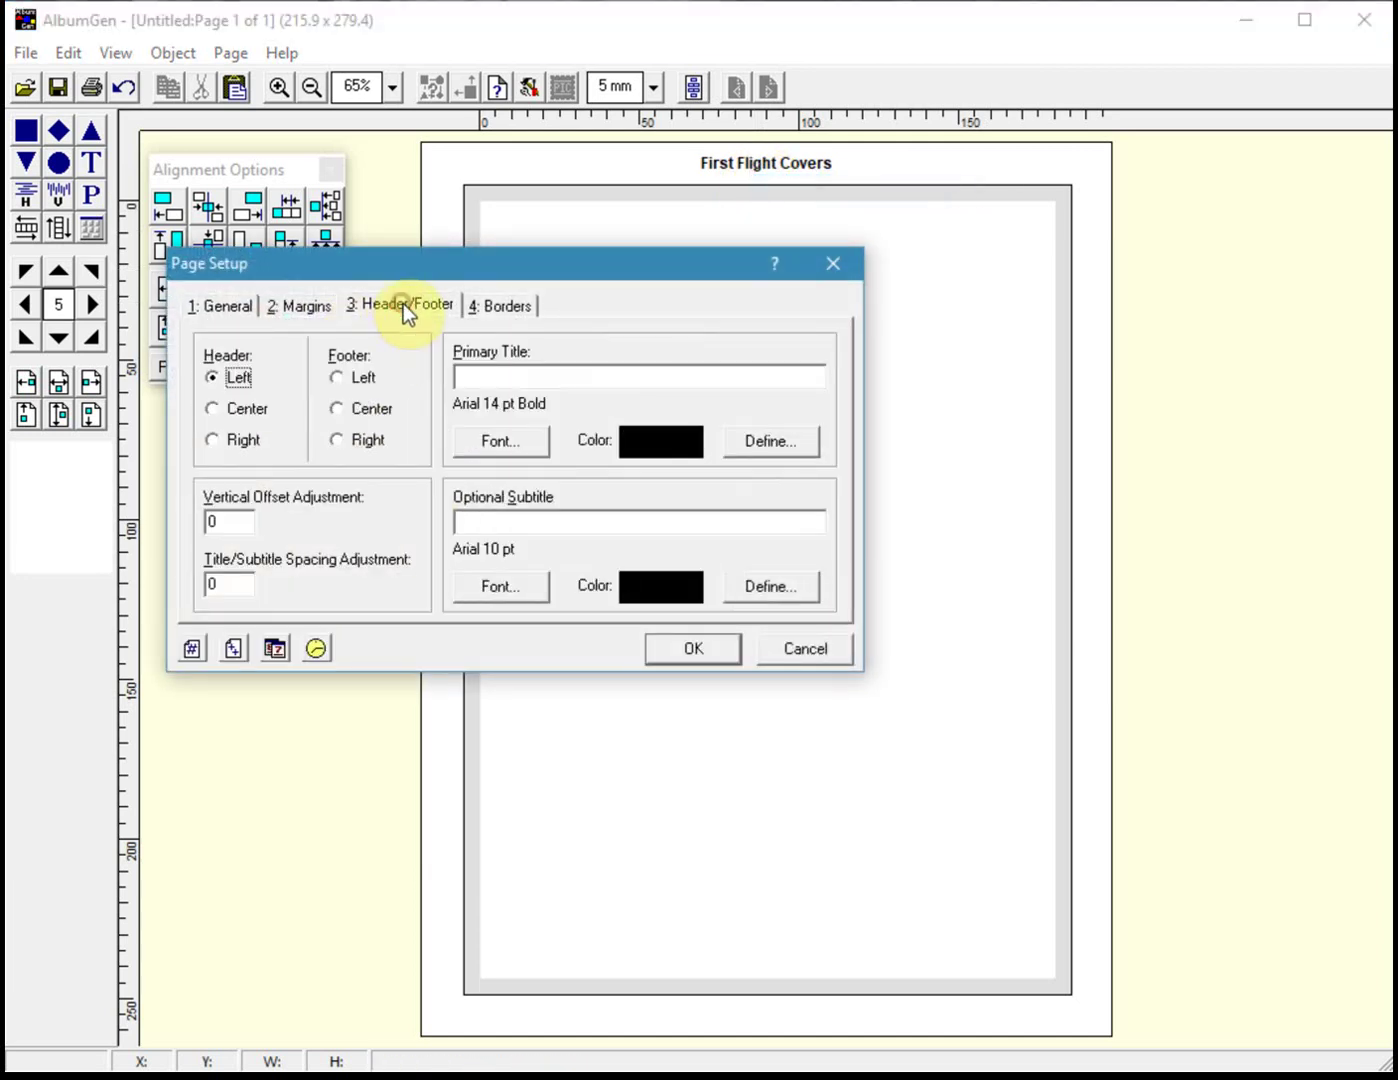
click(245, 408)
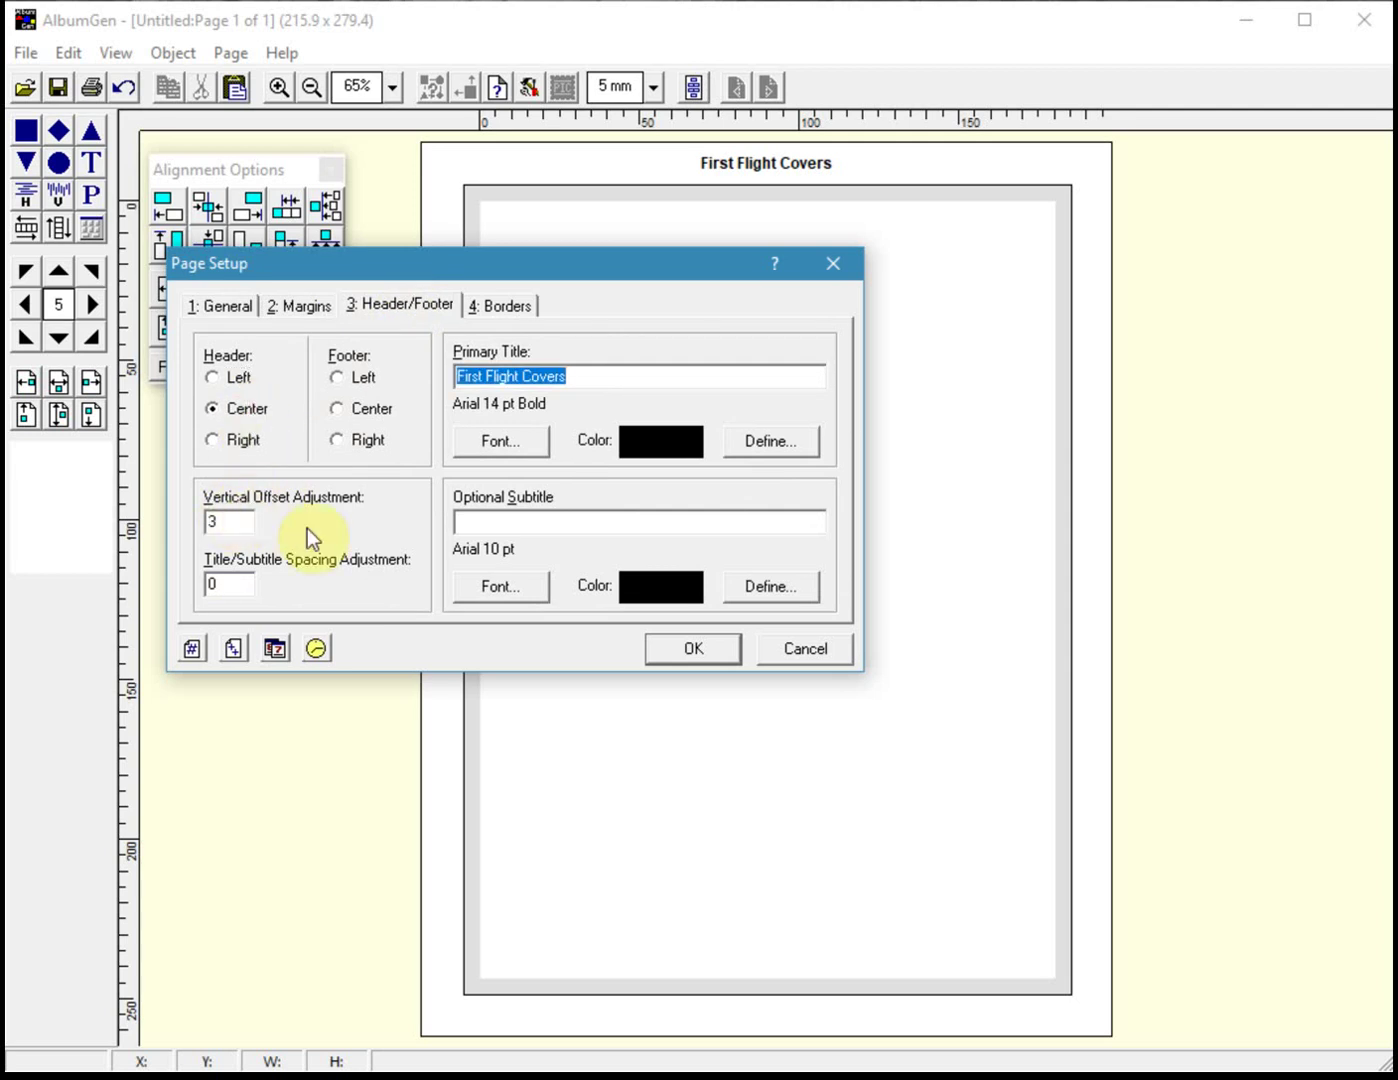
click(500, 442)
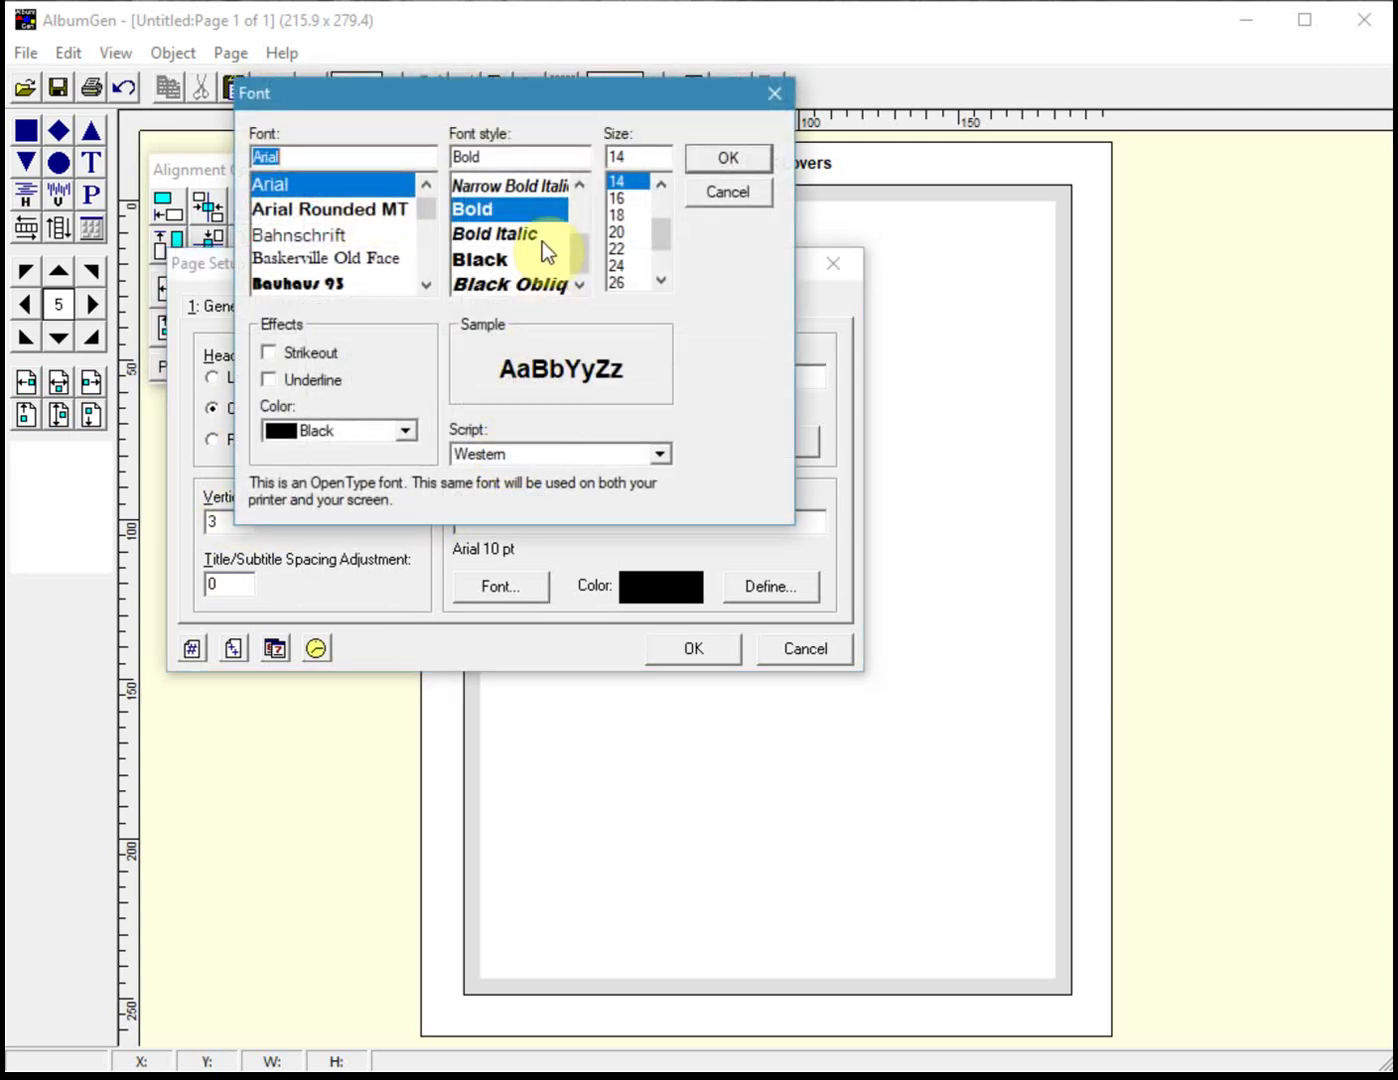
click(625, 198)
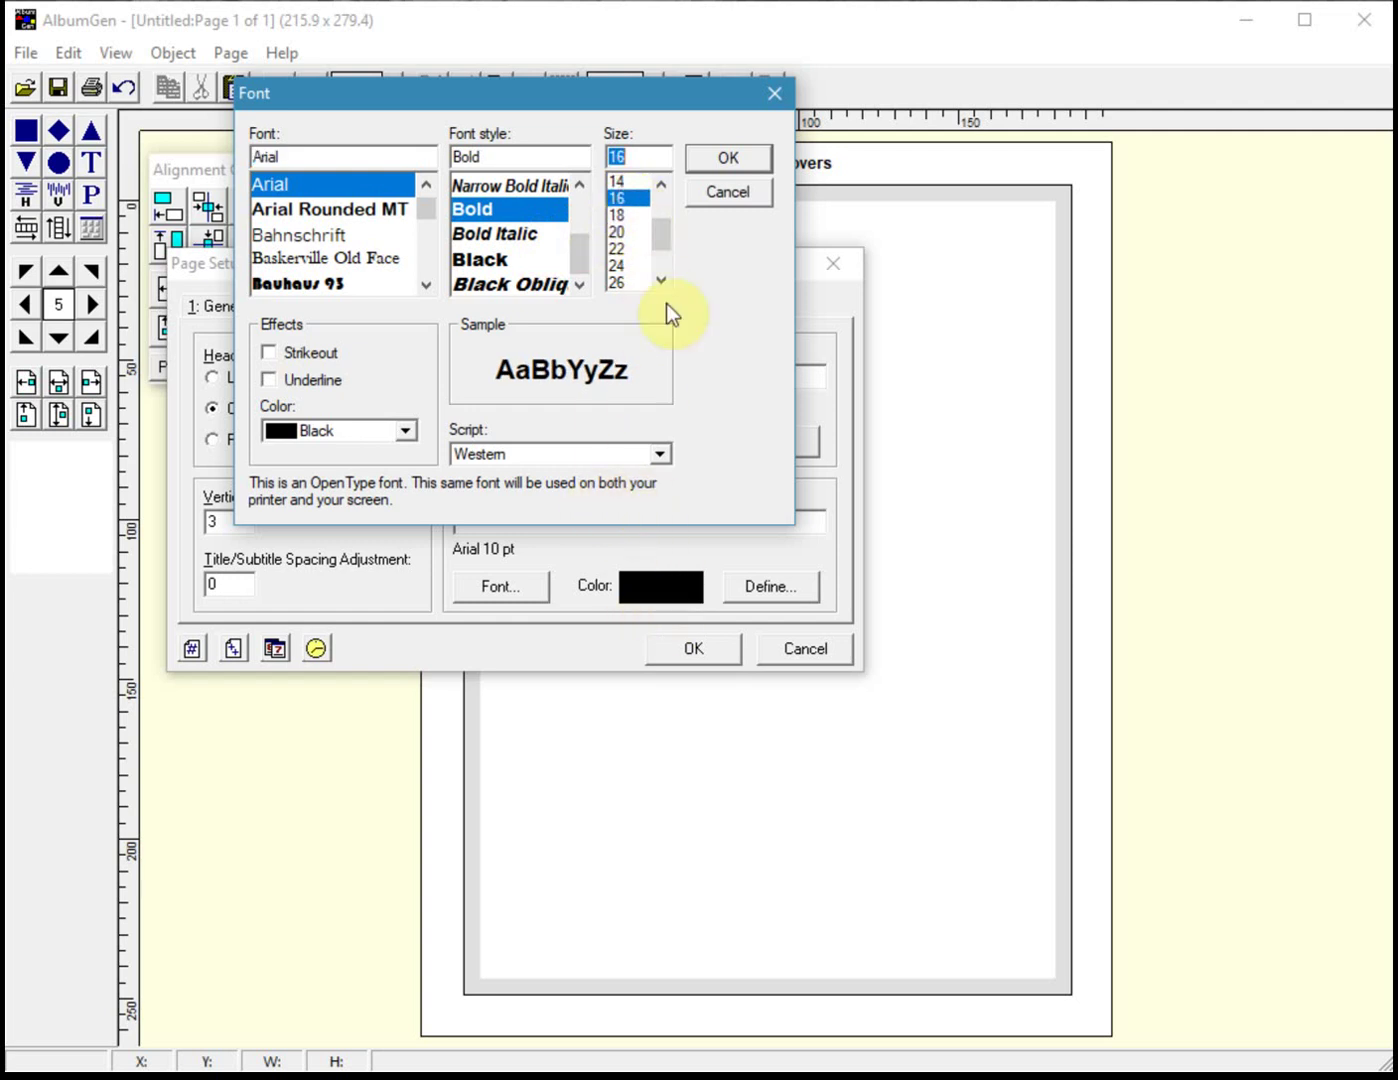
click(703, 159)
click(683, 647)
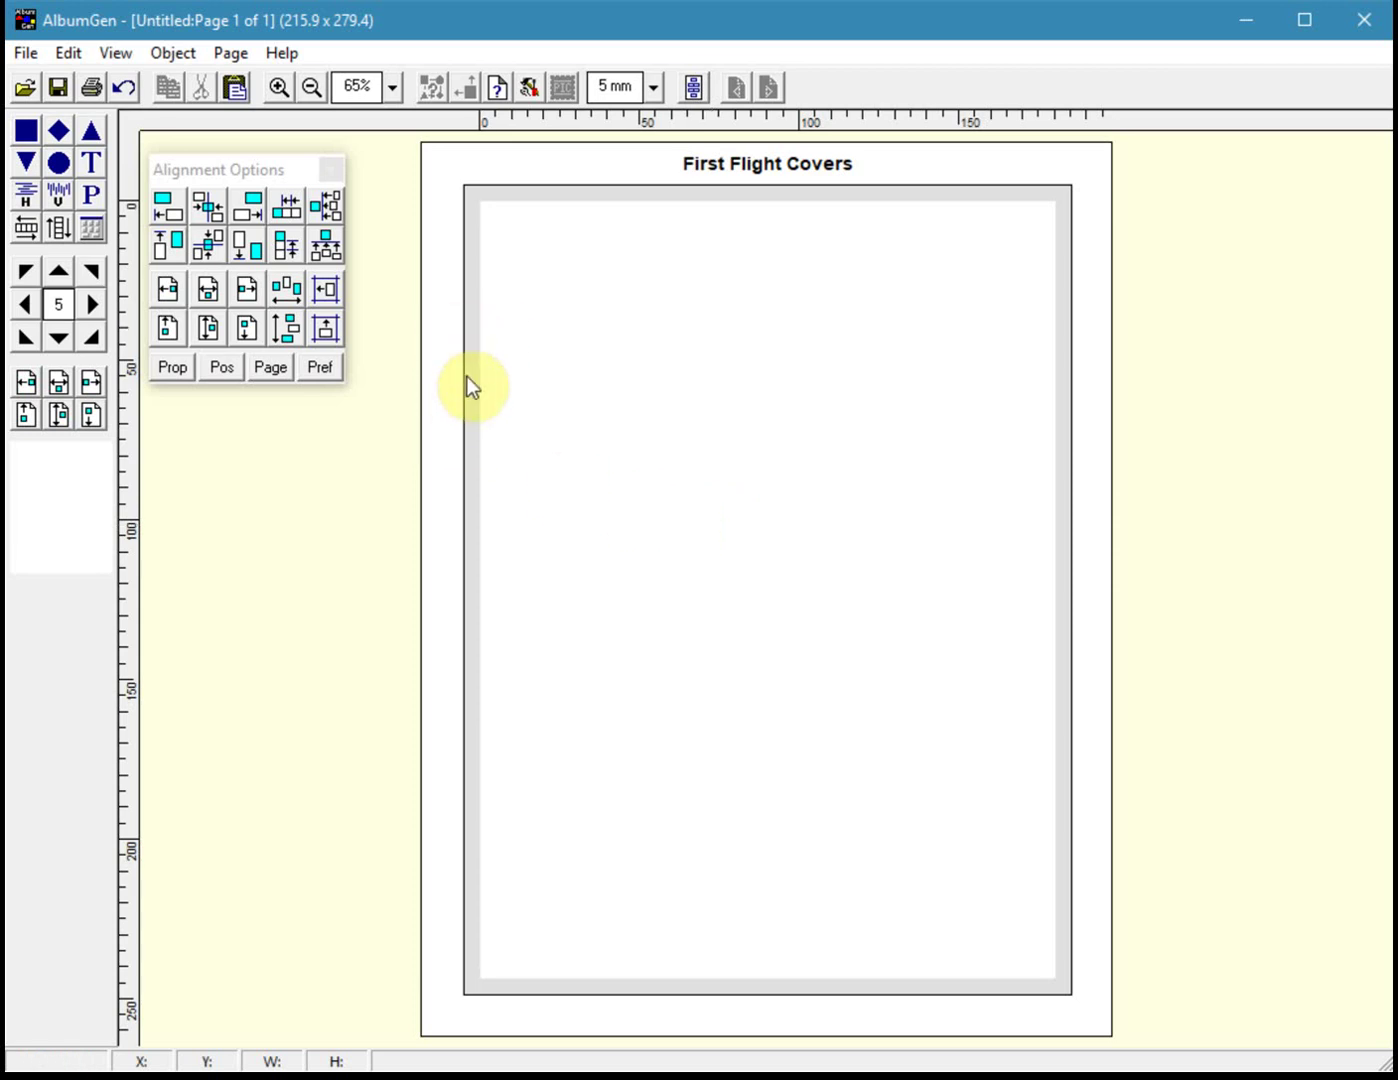
Place a 45x30 test rectangle at the content area's left edge, then delete it
click(483, 229)
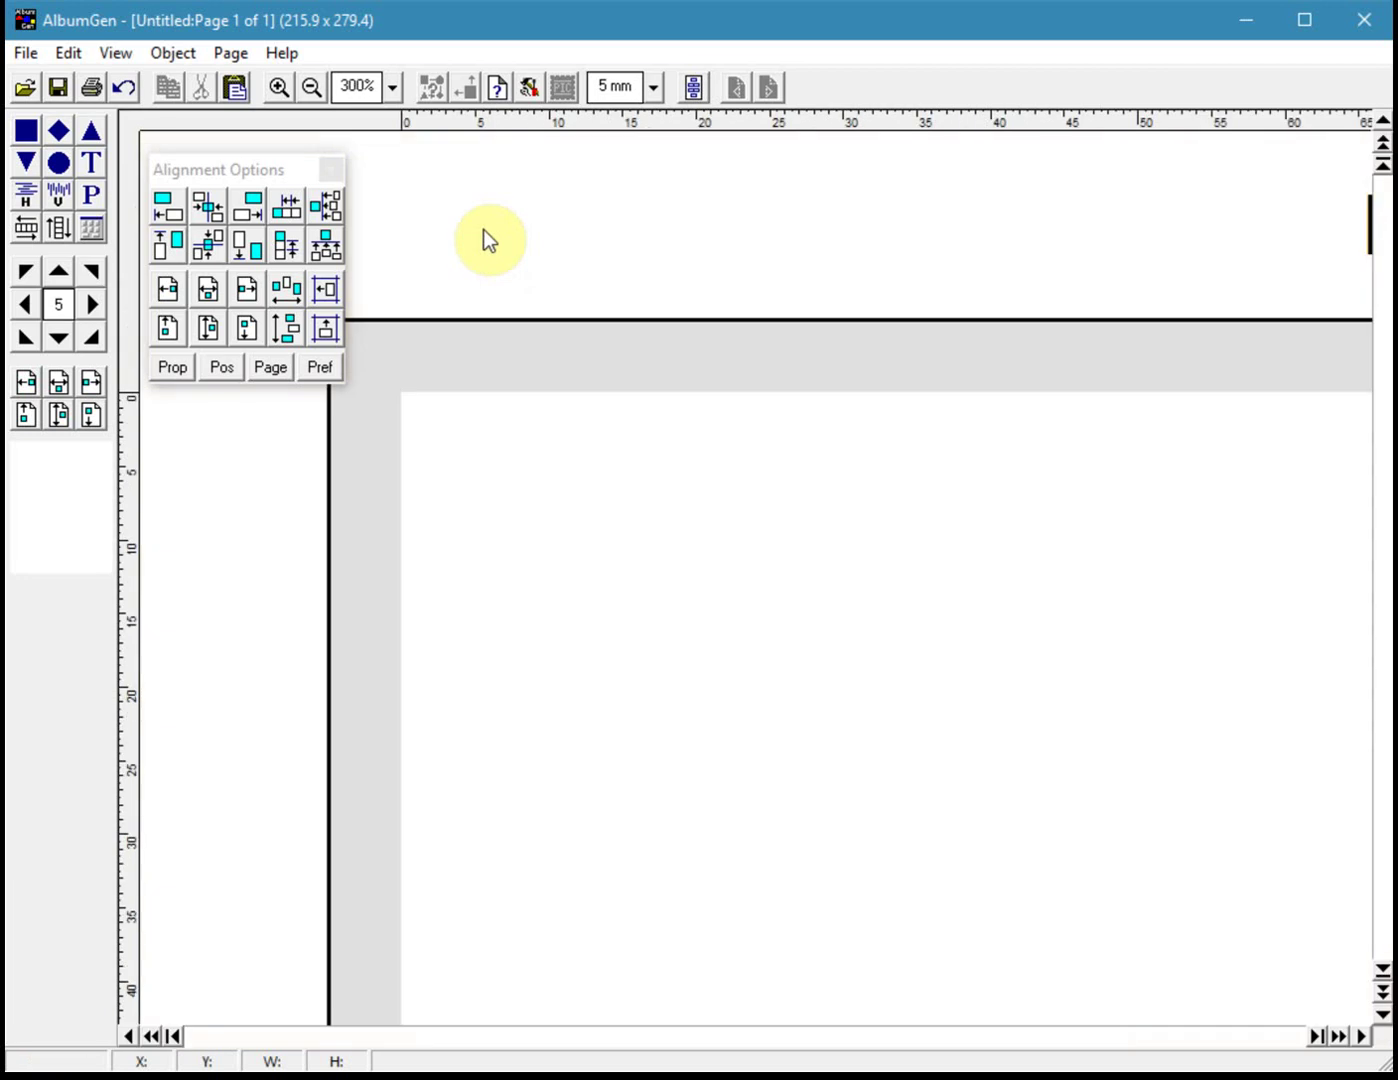
click(391, 494)
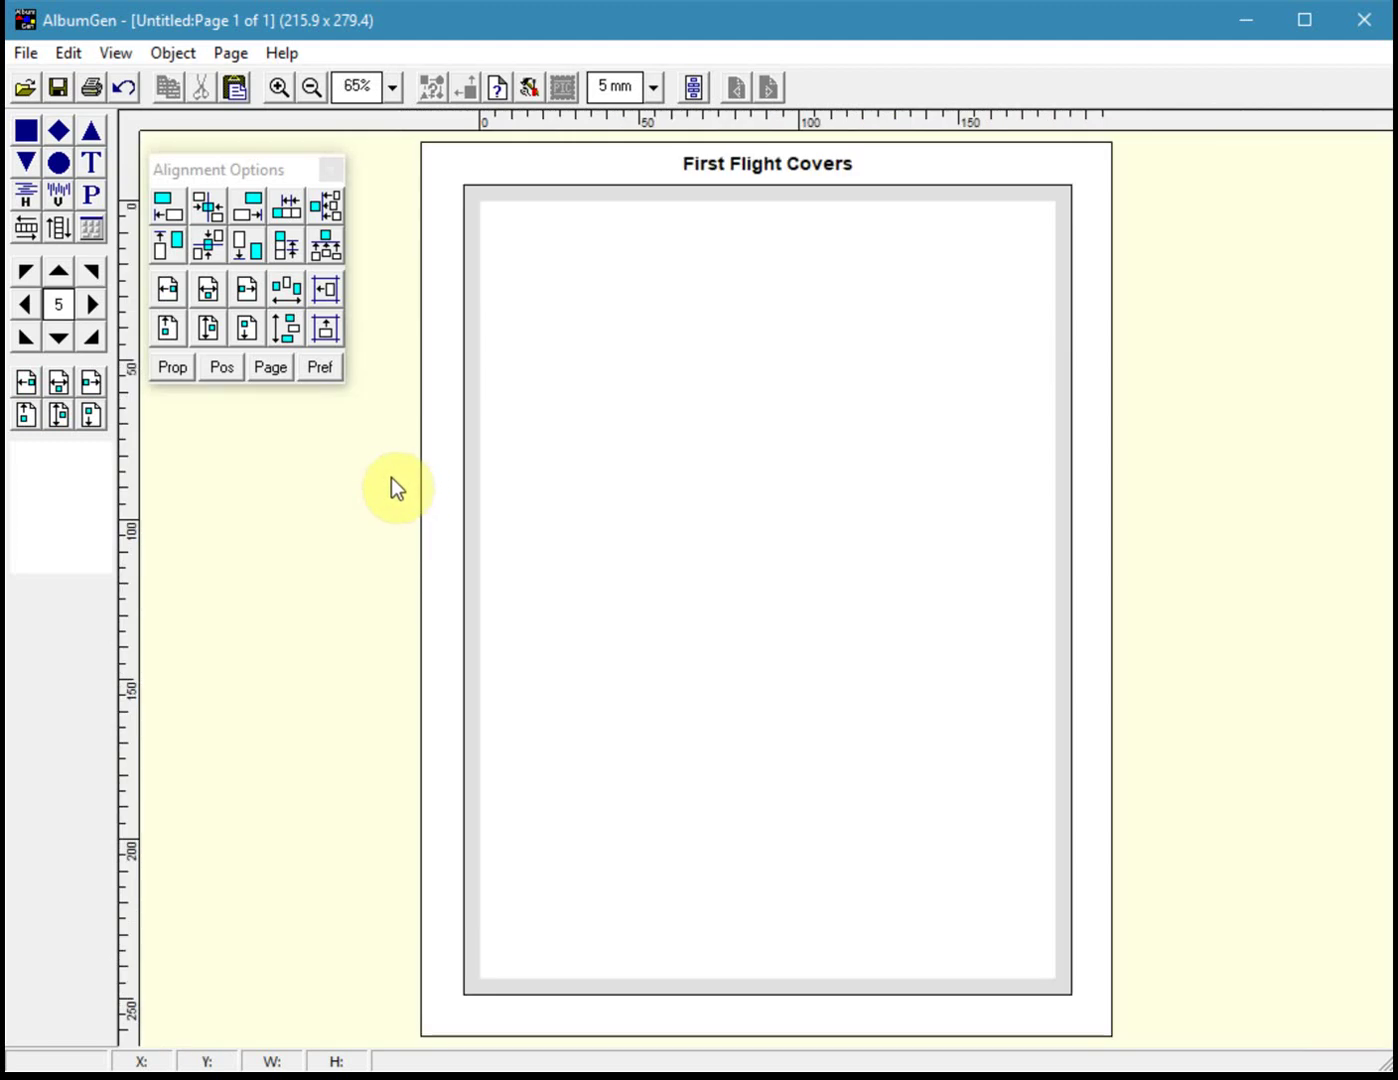
click(25, 131)
click(609, 300)
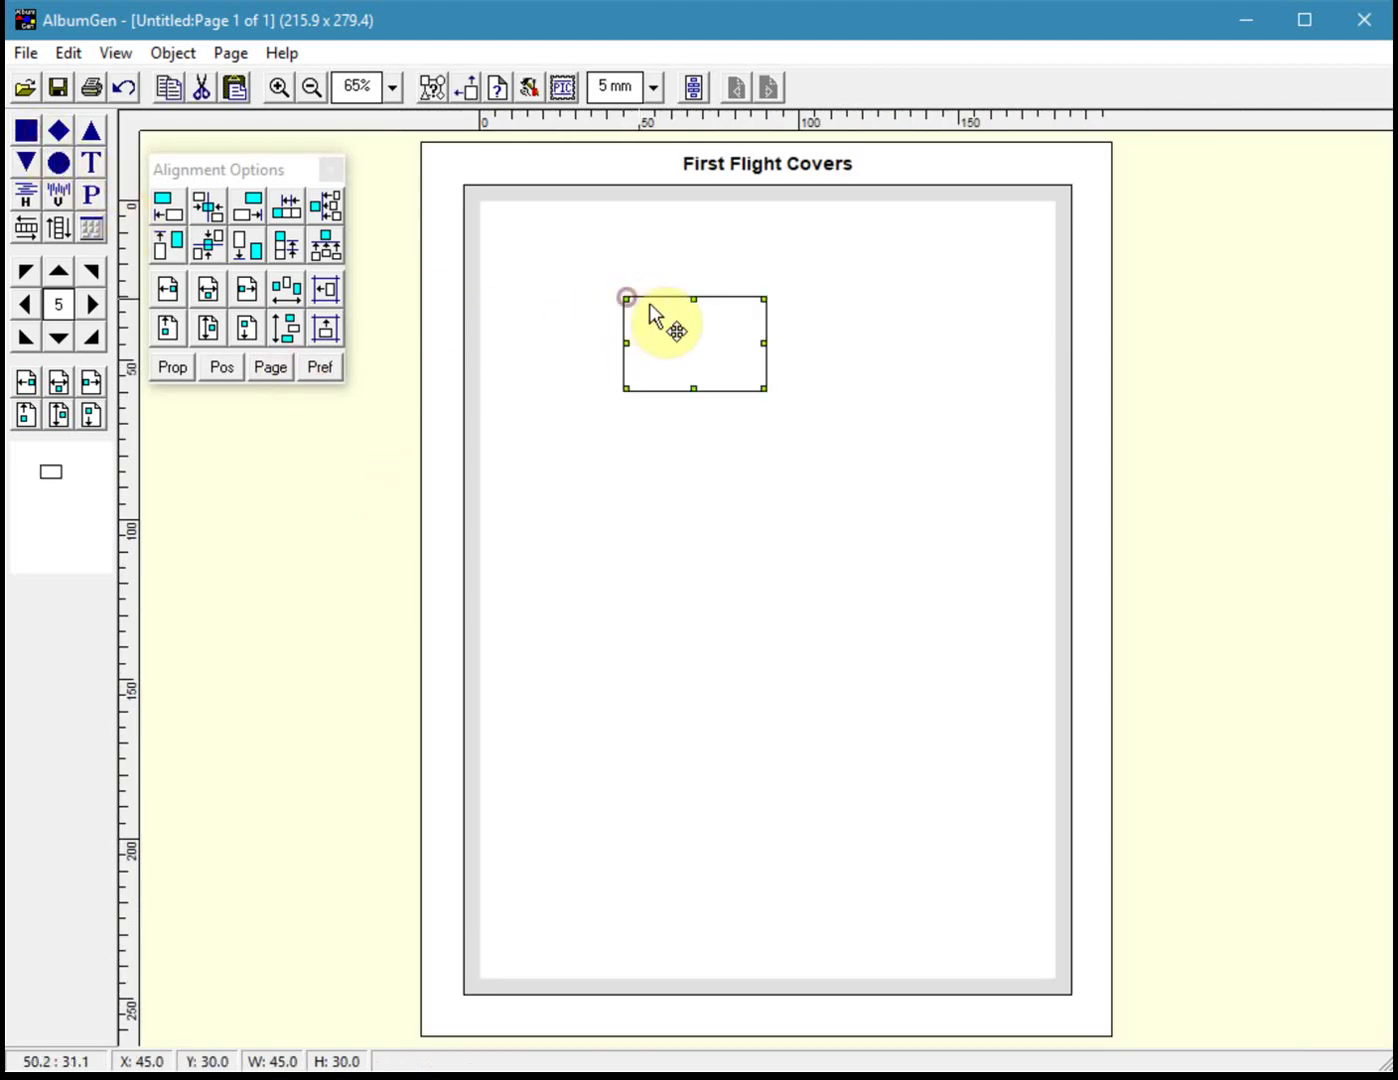
click(288, 339)
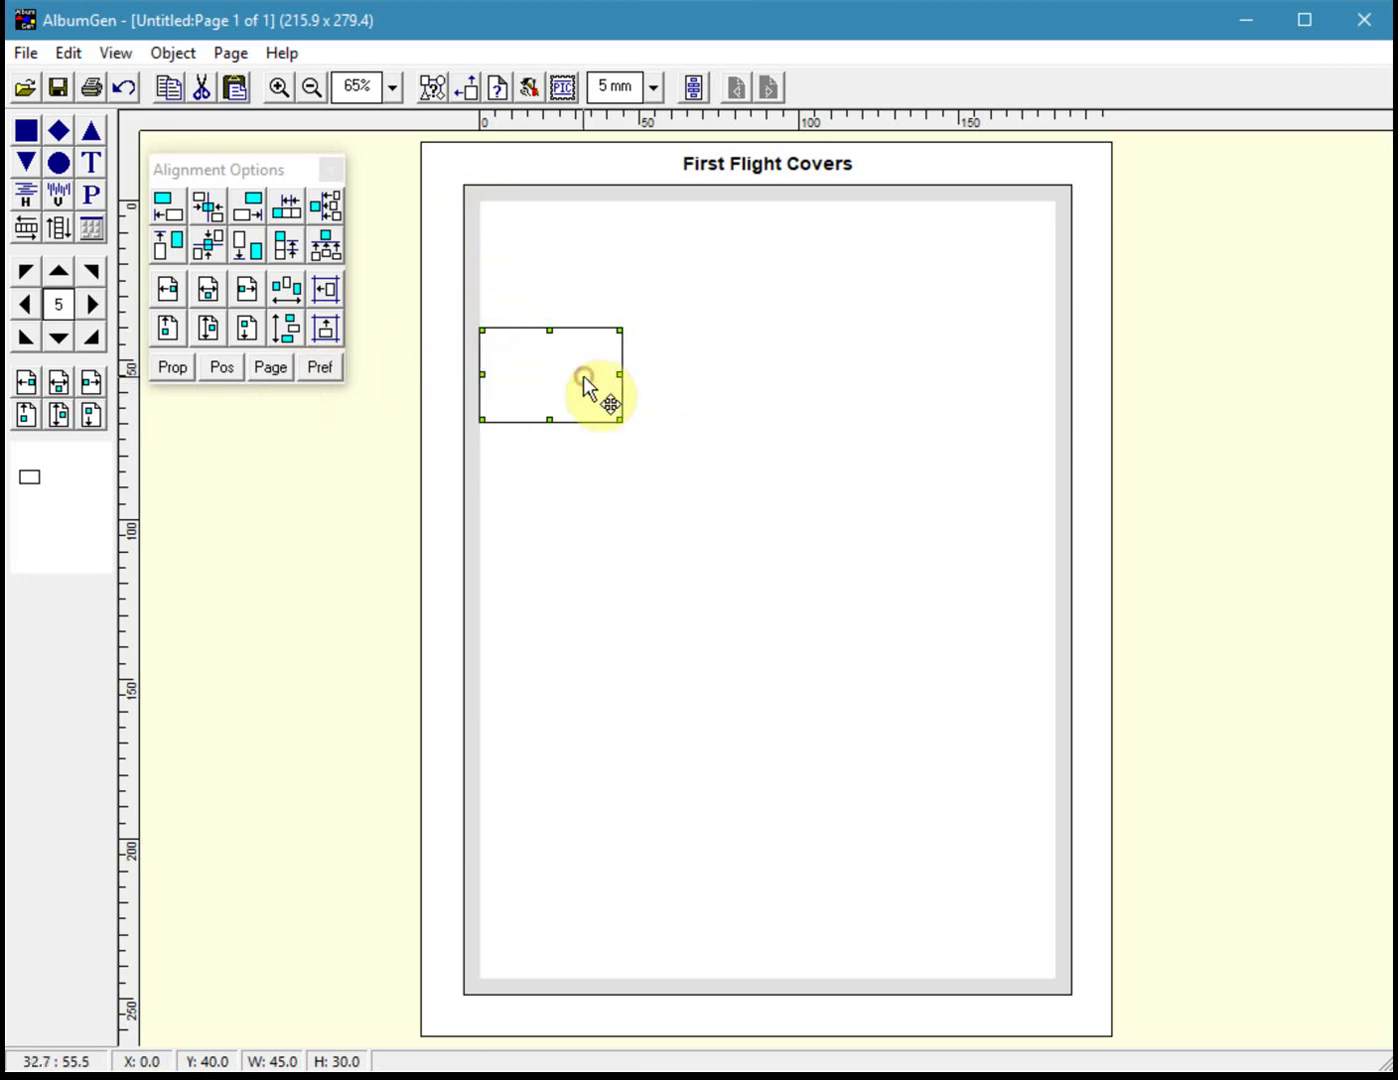
key(Delete)
Change the page border width from 5 to 1 in Page Setup
right_click(528, 283)
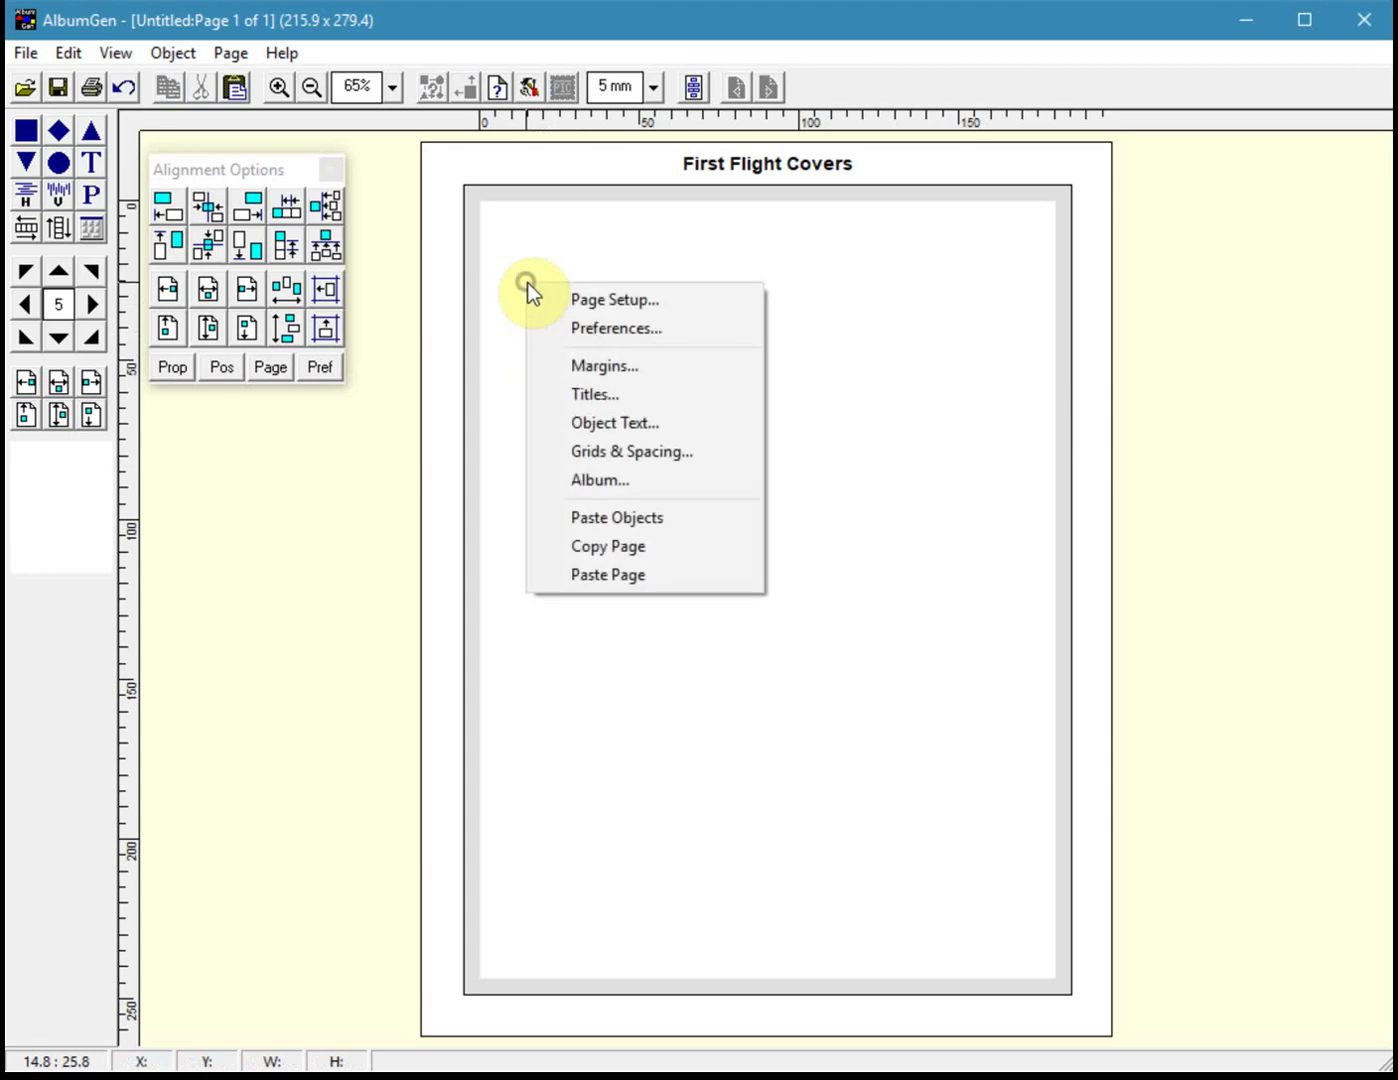
click(611, 300)
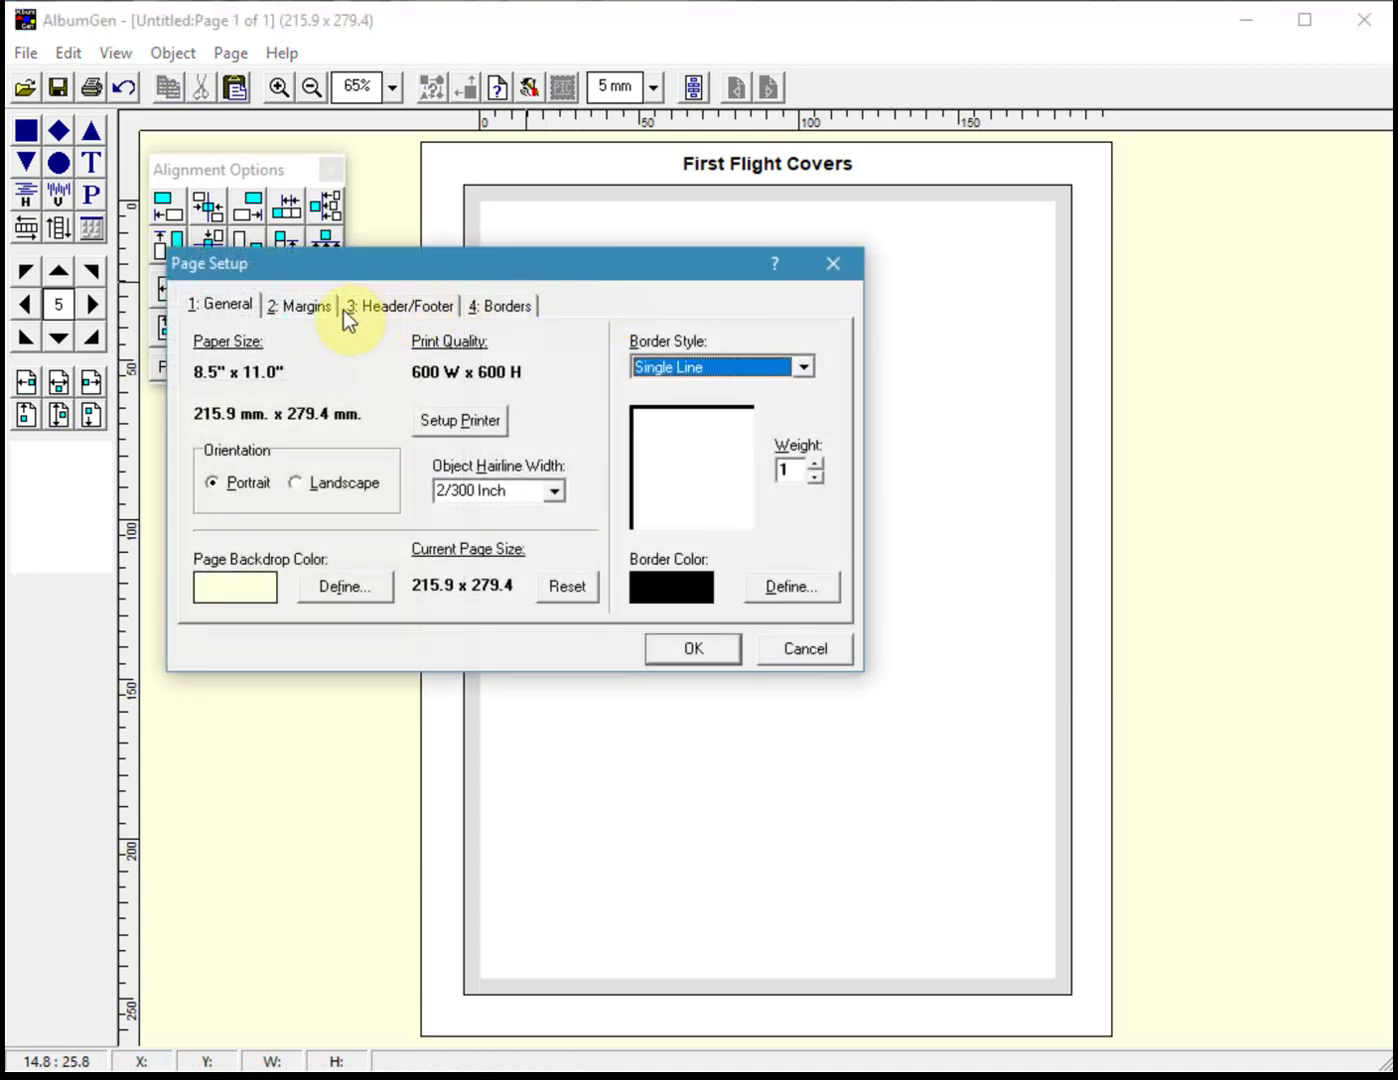
click(312, 303)
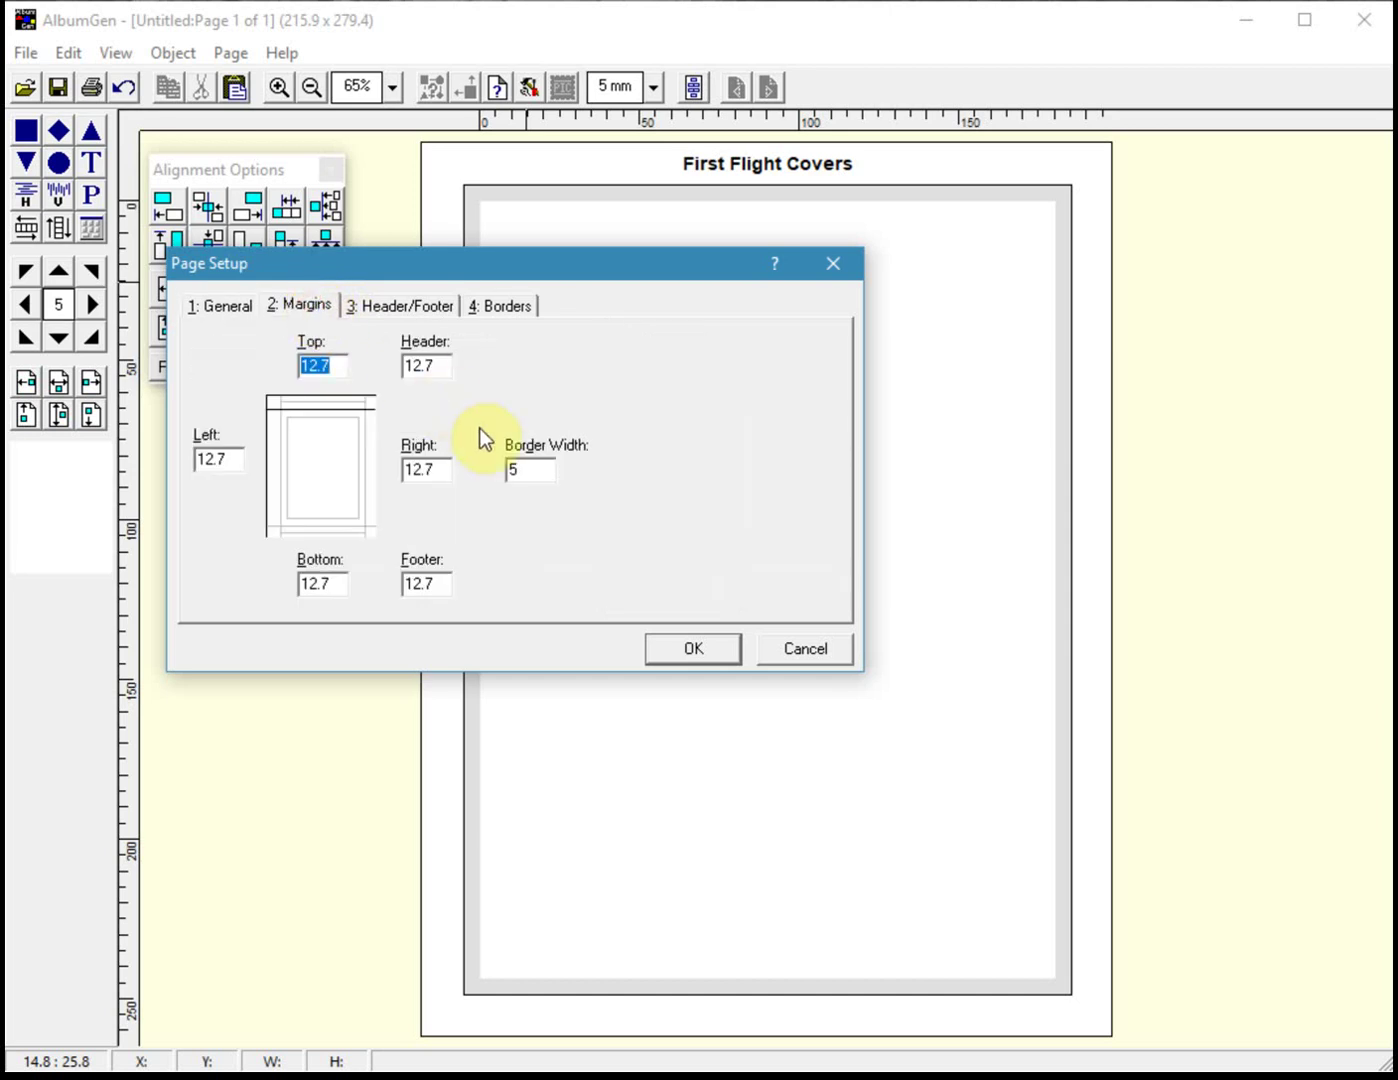
double_click(531, 468)
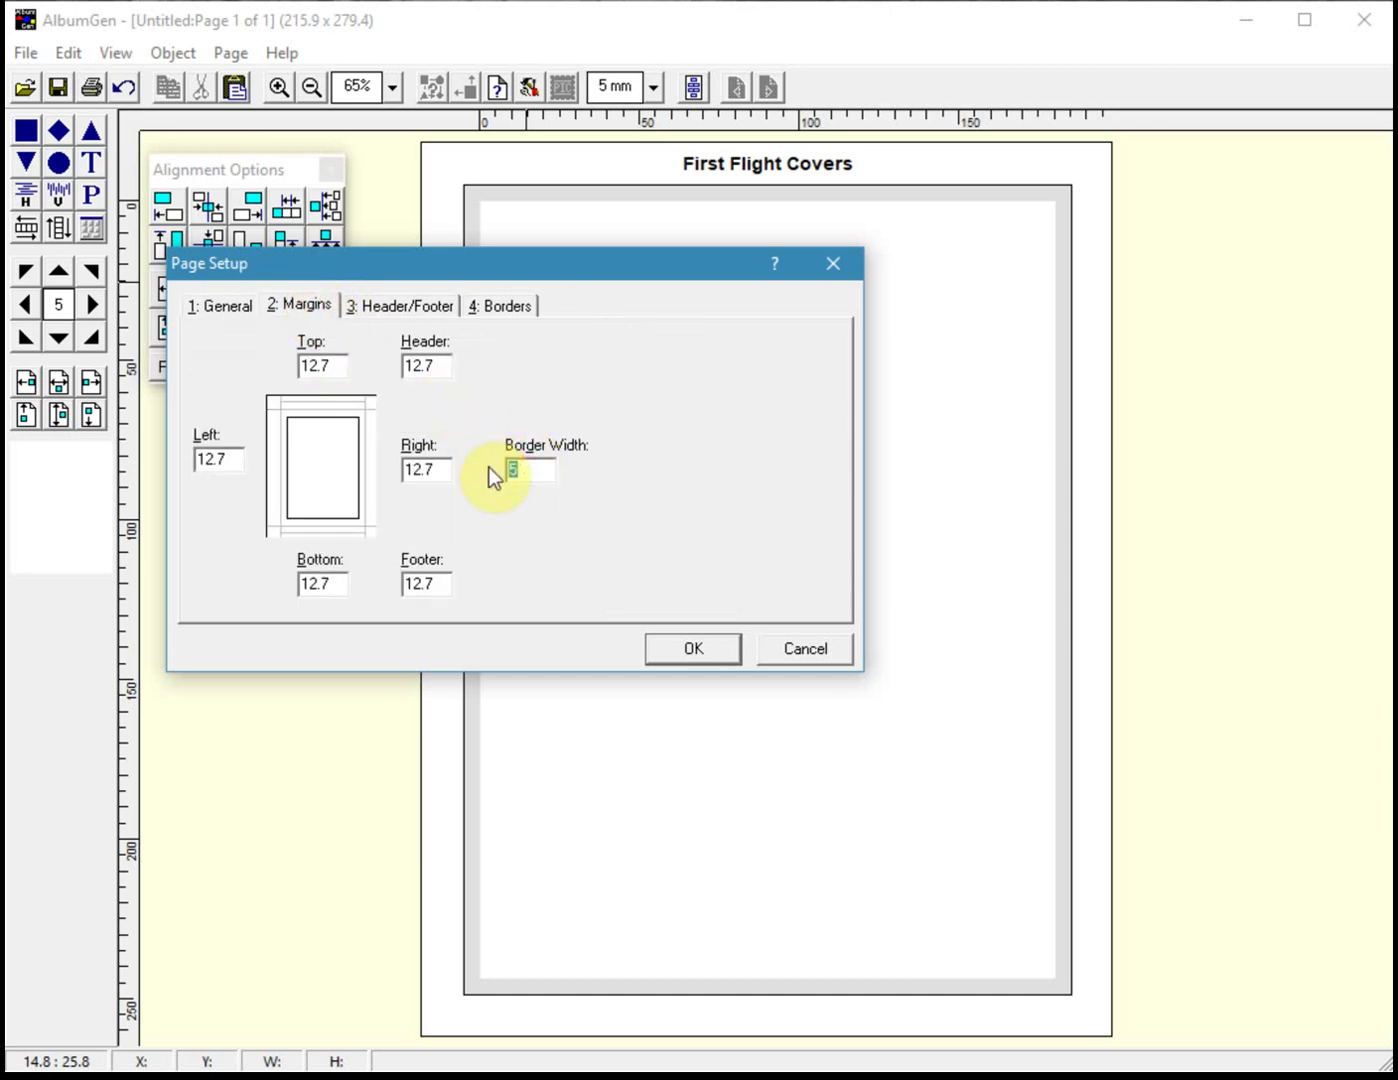
text(1)
click(688, 649)
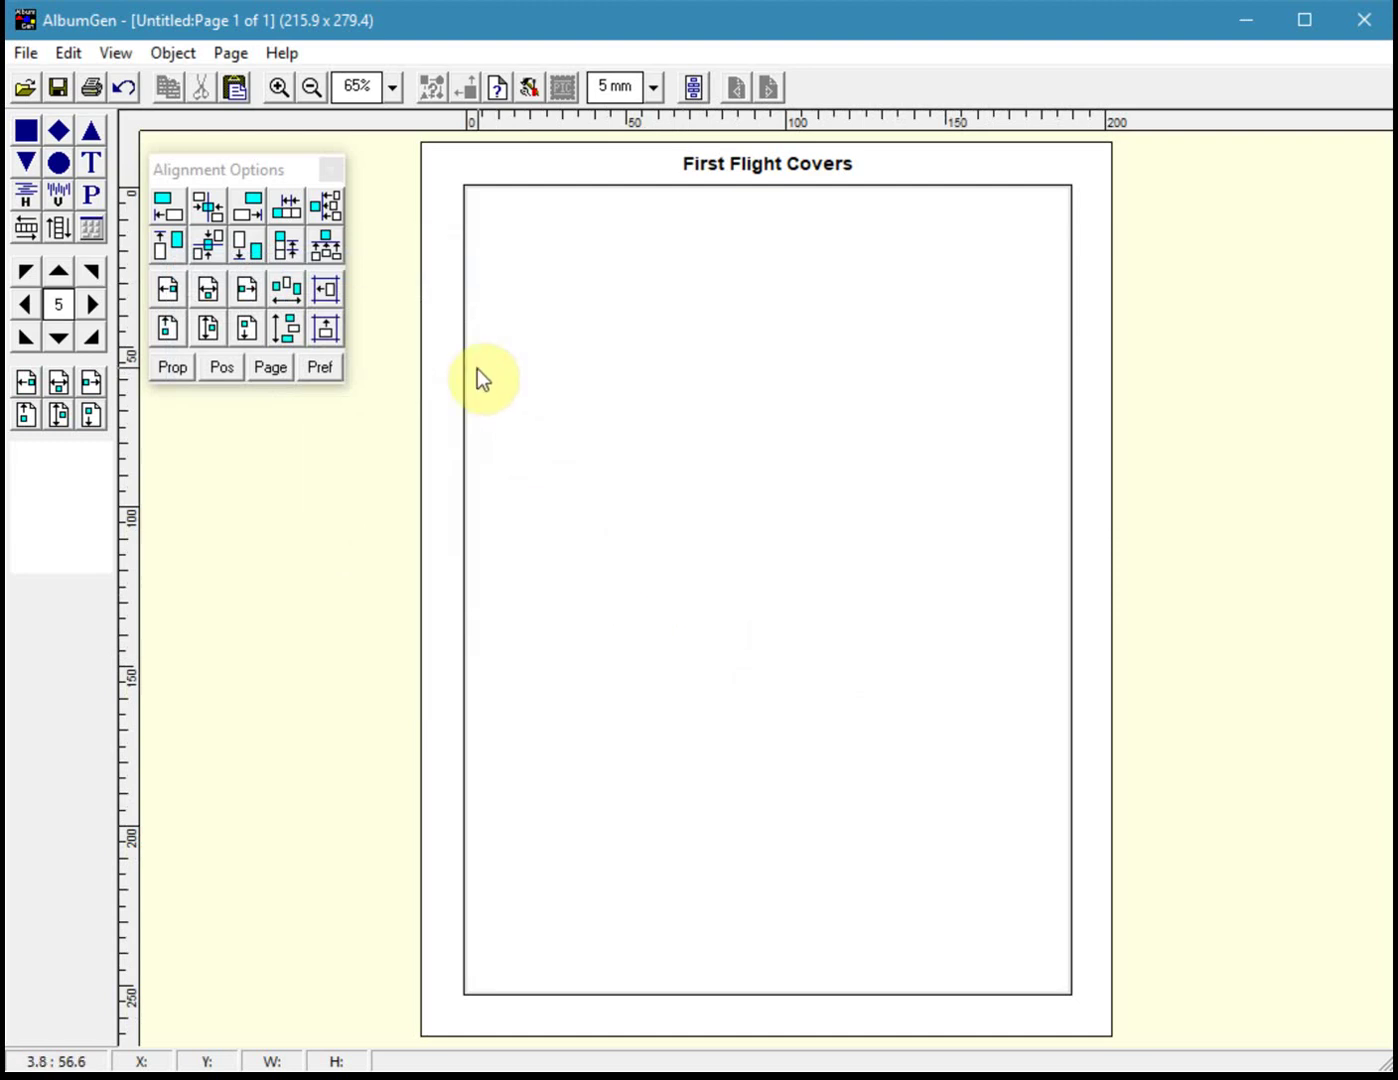
scroll(486, 428, up, 3)
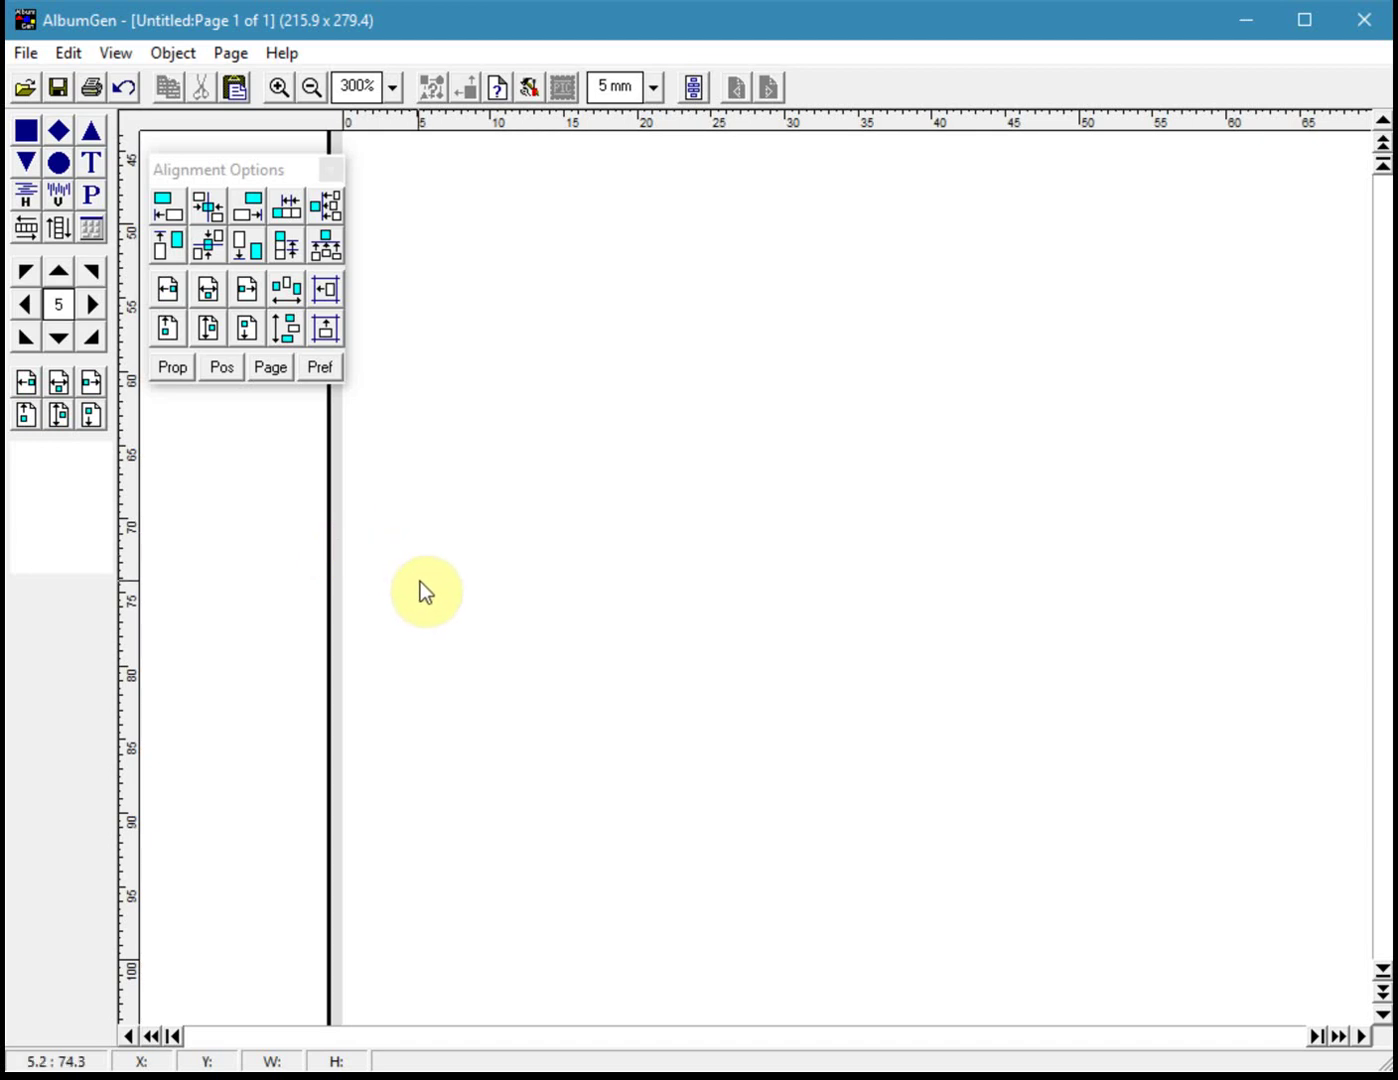
scroll(427, 578, down, 3)
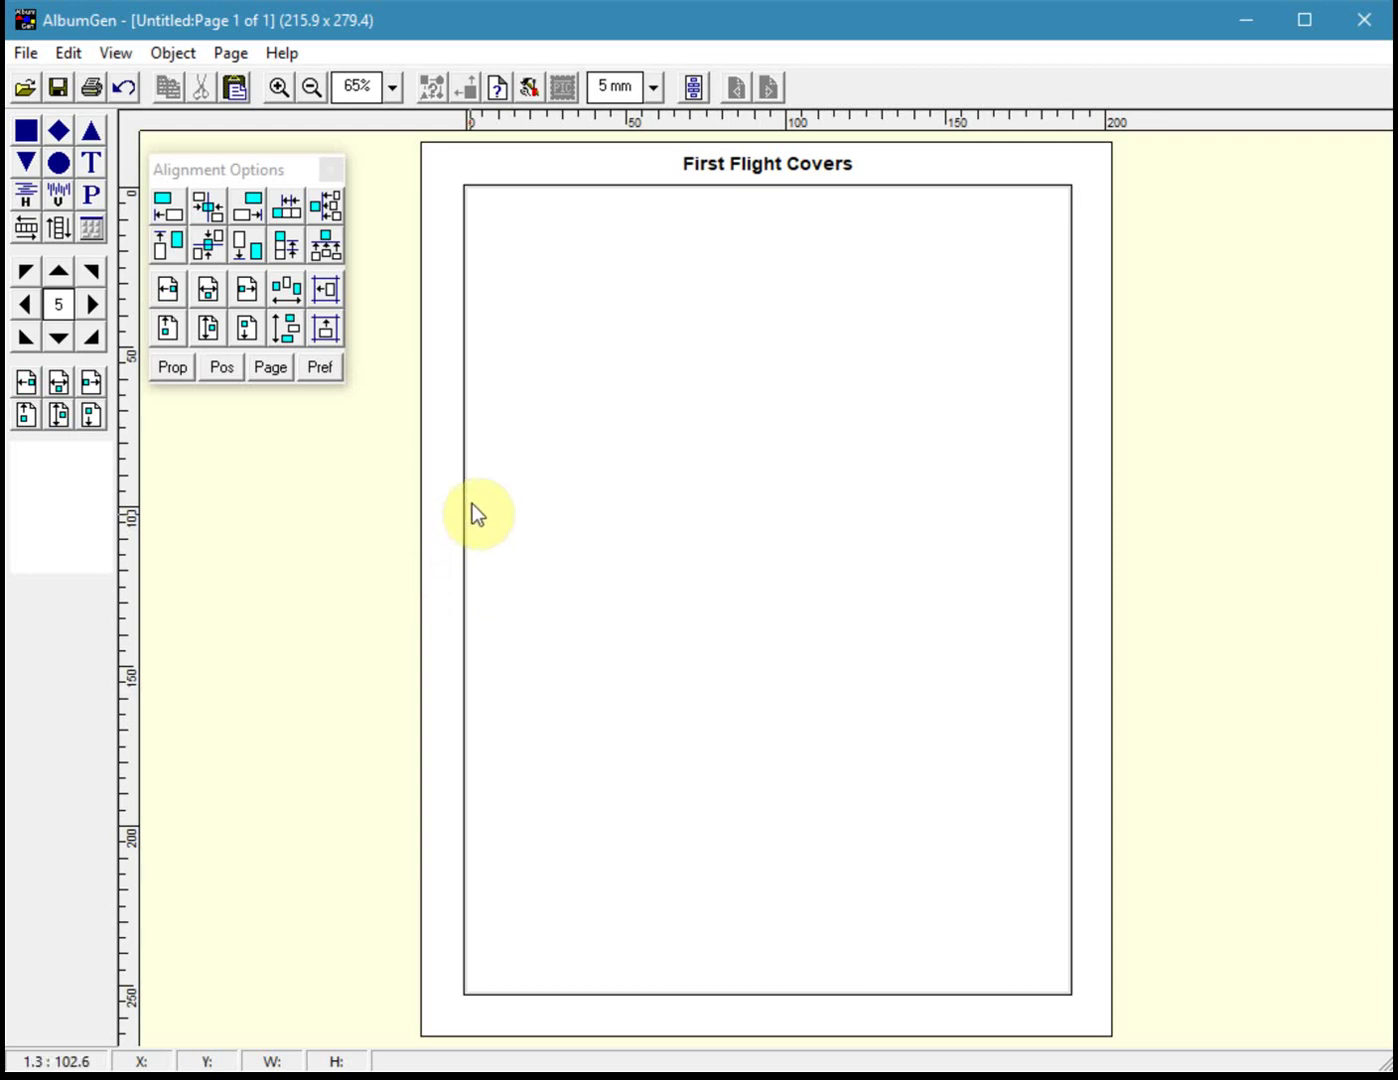
Switch the page border style to No Border and zoom in on the edge
click(466, 403)
right_click(465, 404)
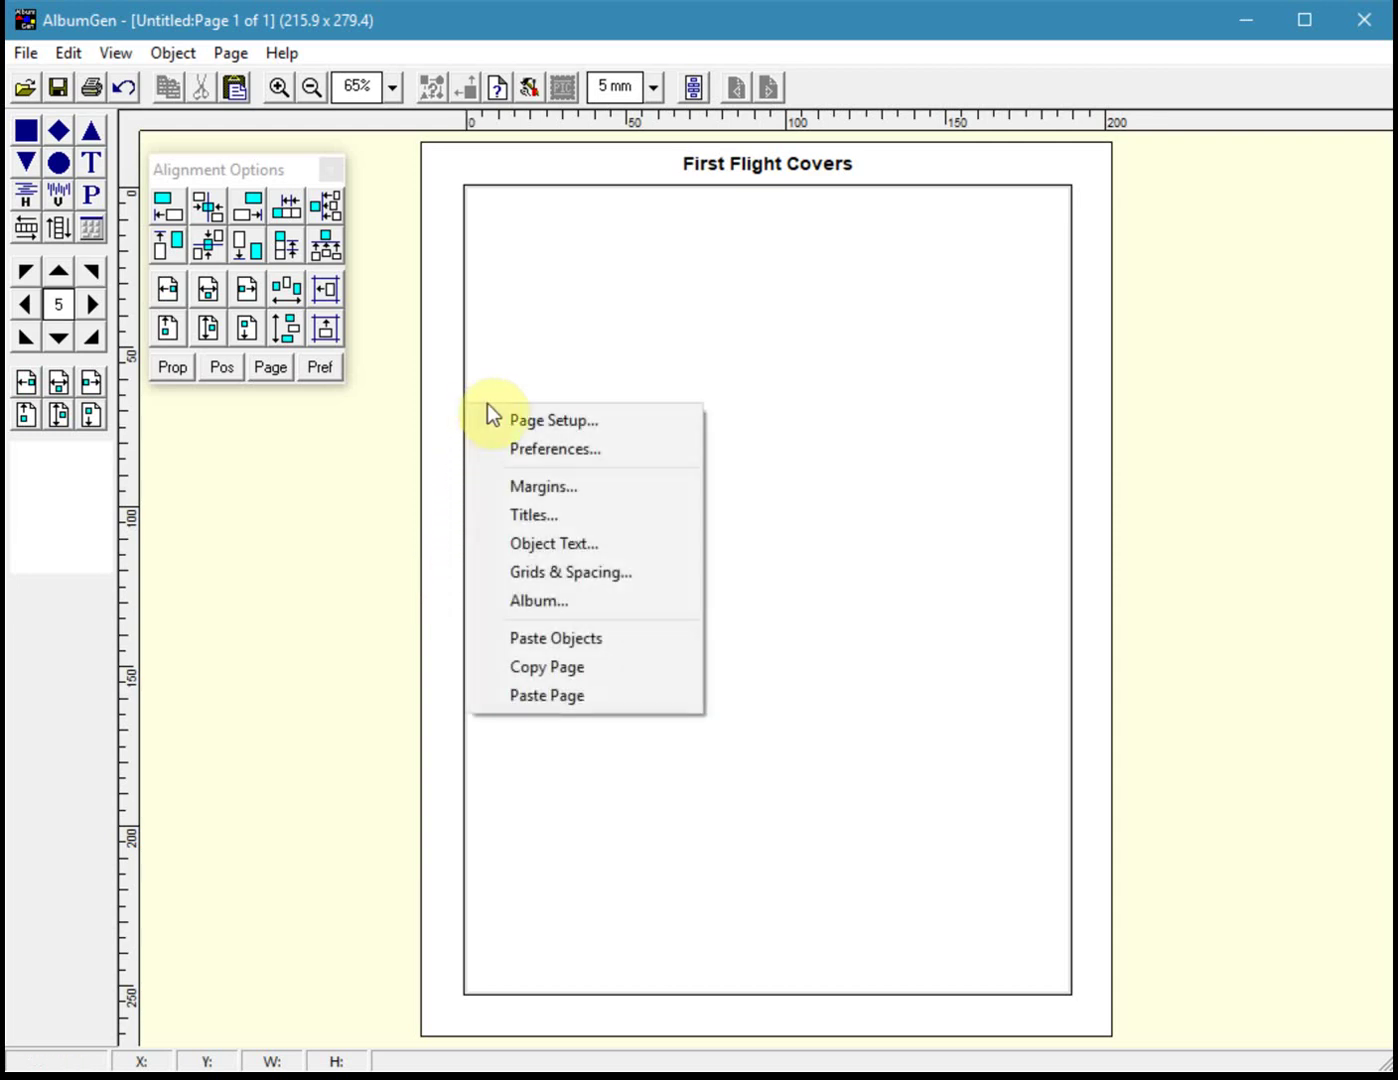
click(542, 418)
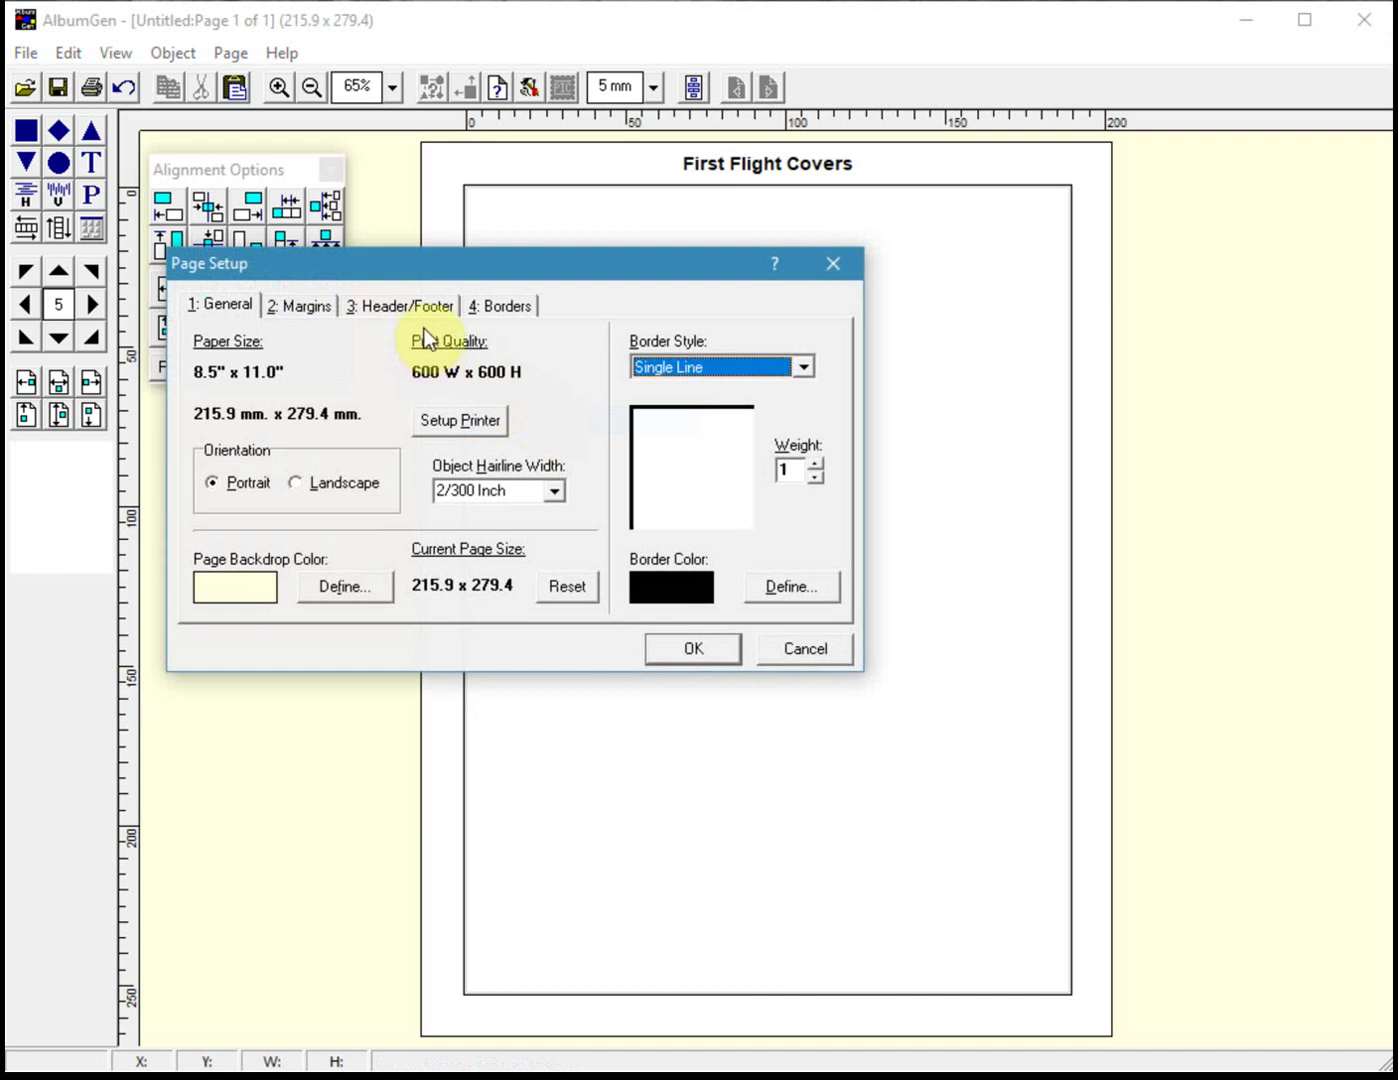
click(668, 365)
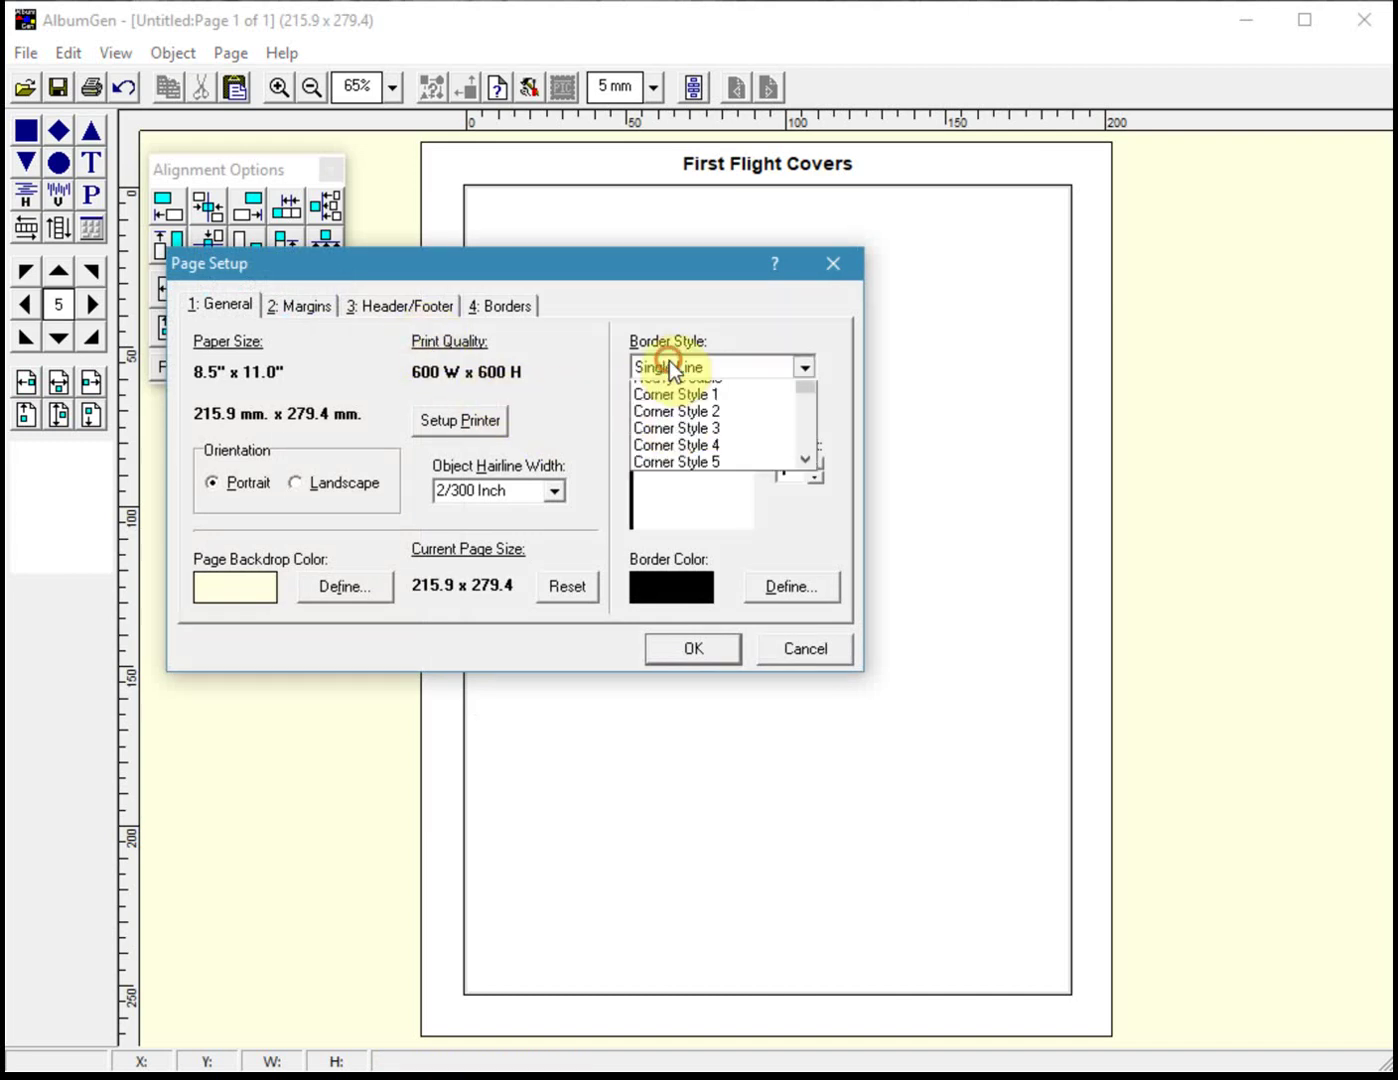
click(808, 484)
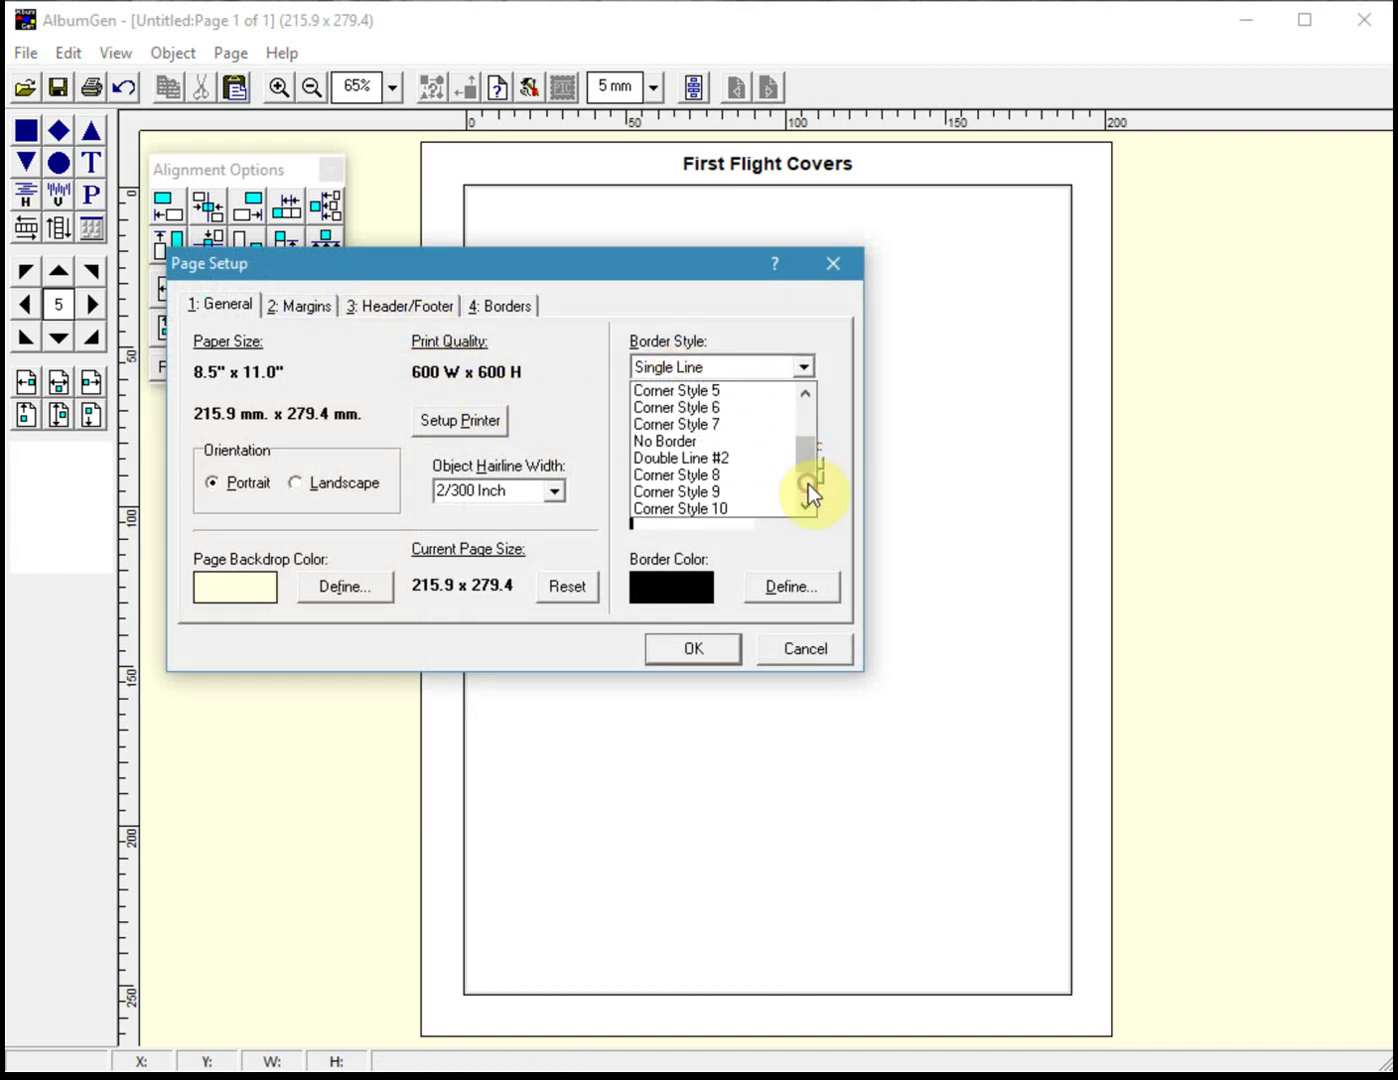
click(679, 441)
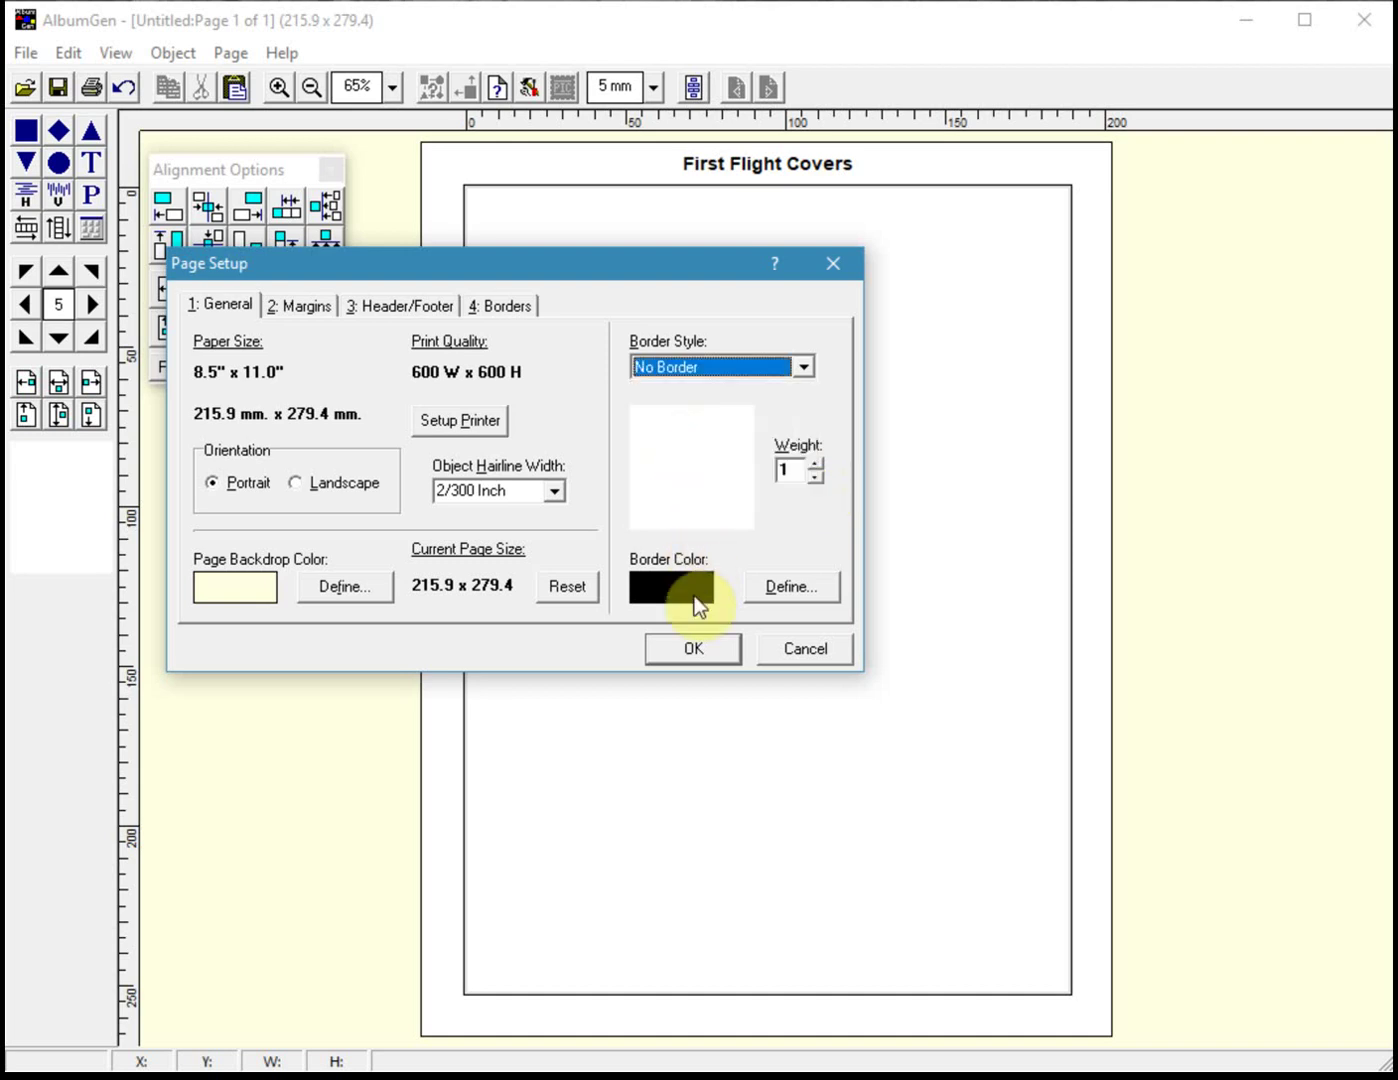
click(692, 647)
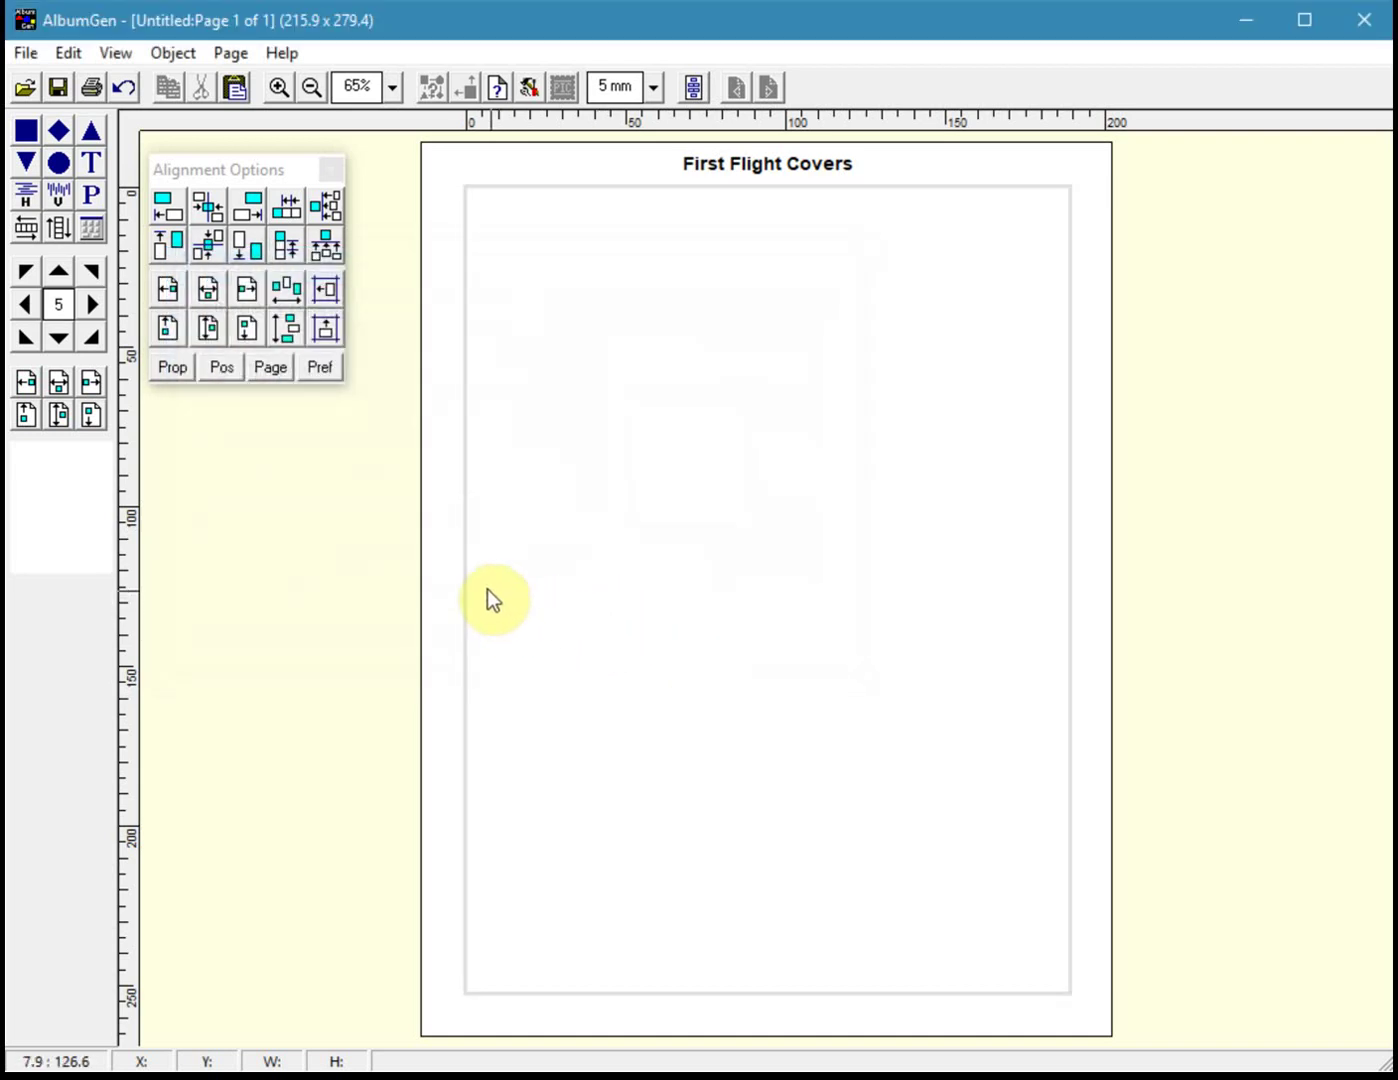
click(451, 566)
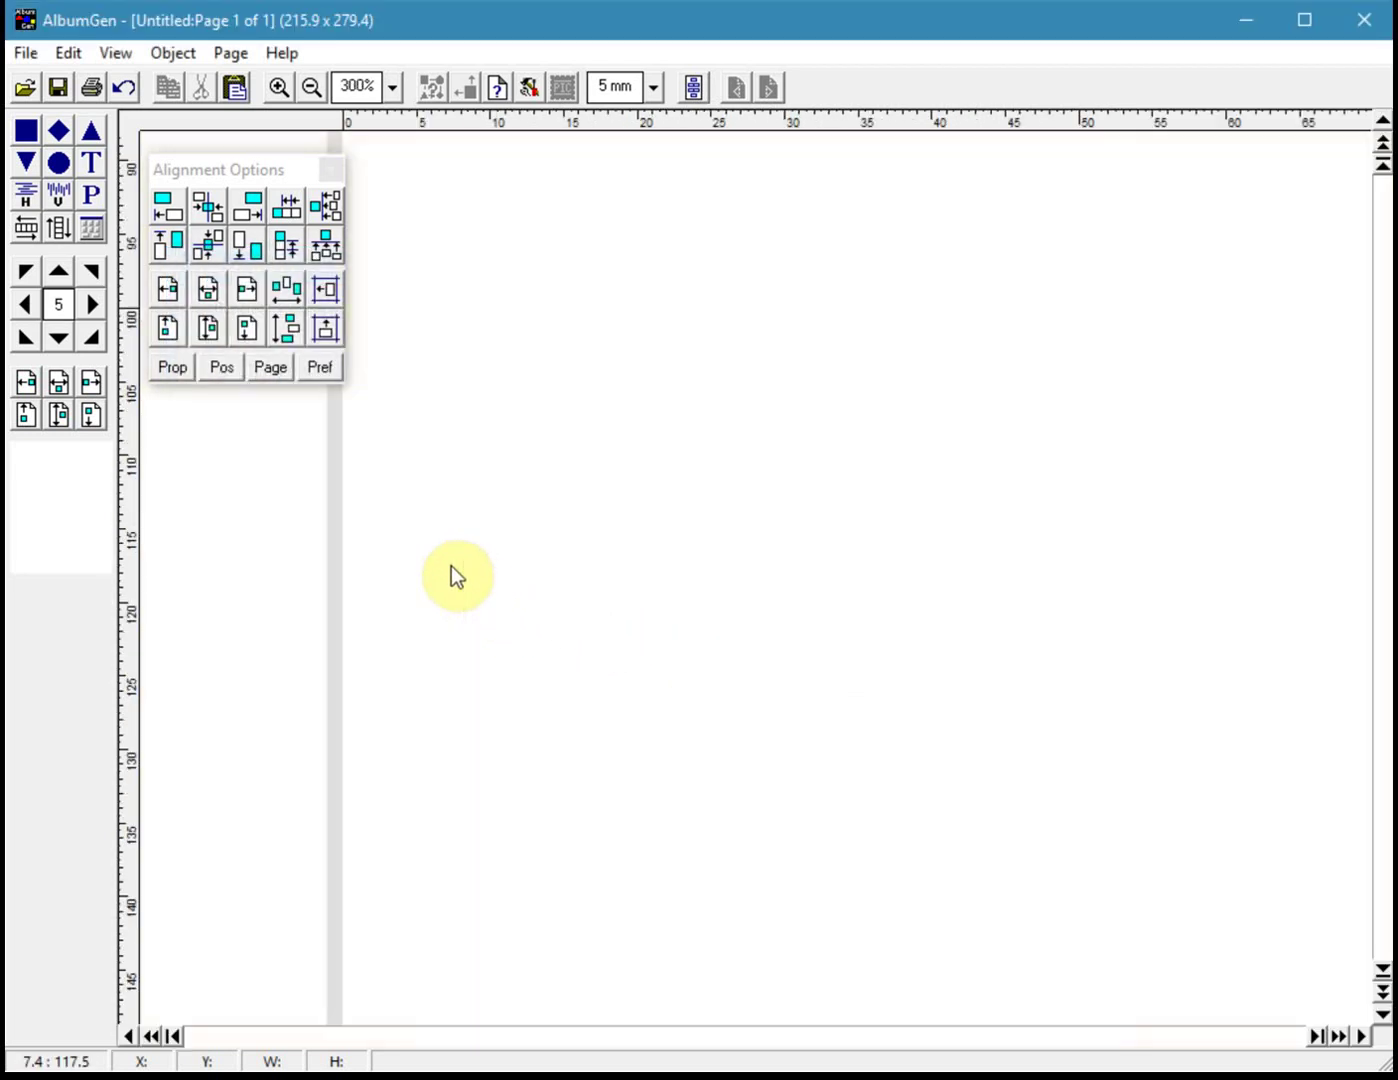
right_click(345, 489)
click(26, 130)
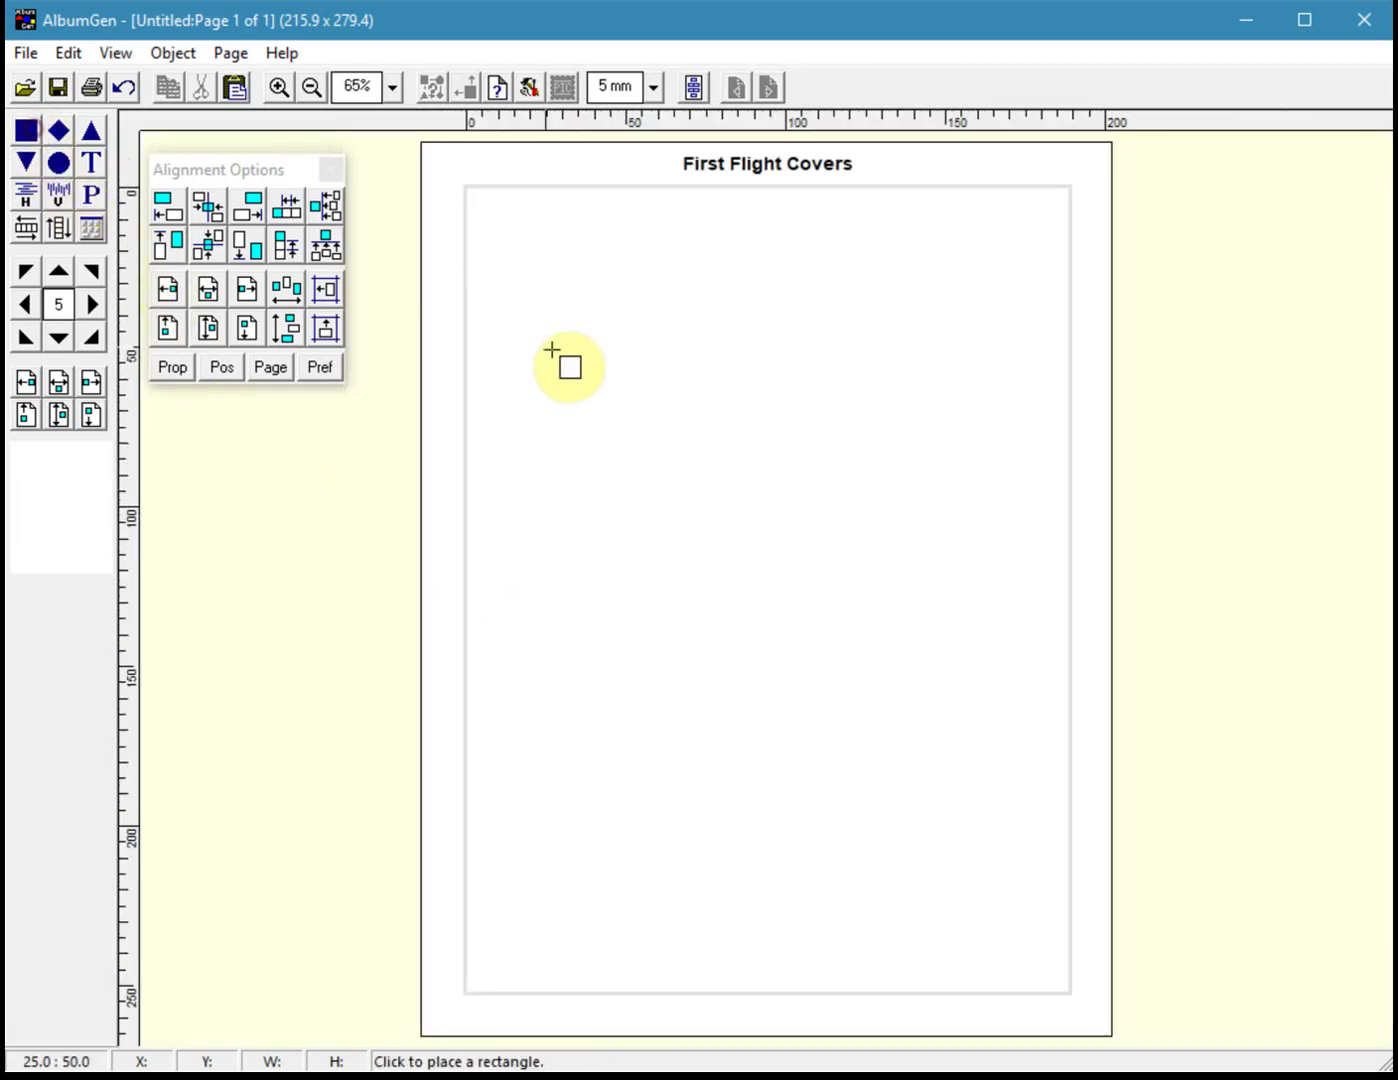
click(551, 349)
drag(592, 352, 490, 341)
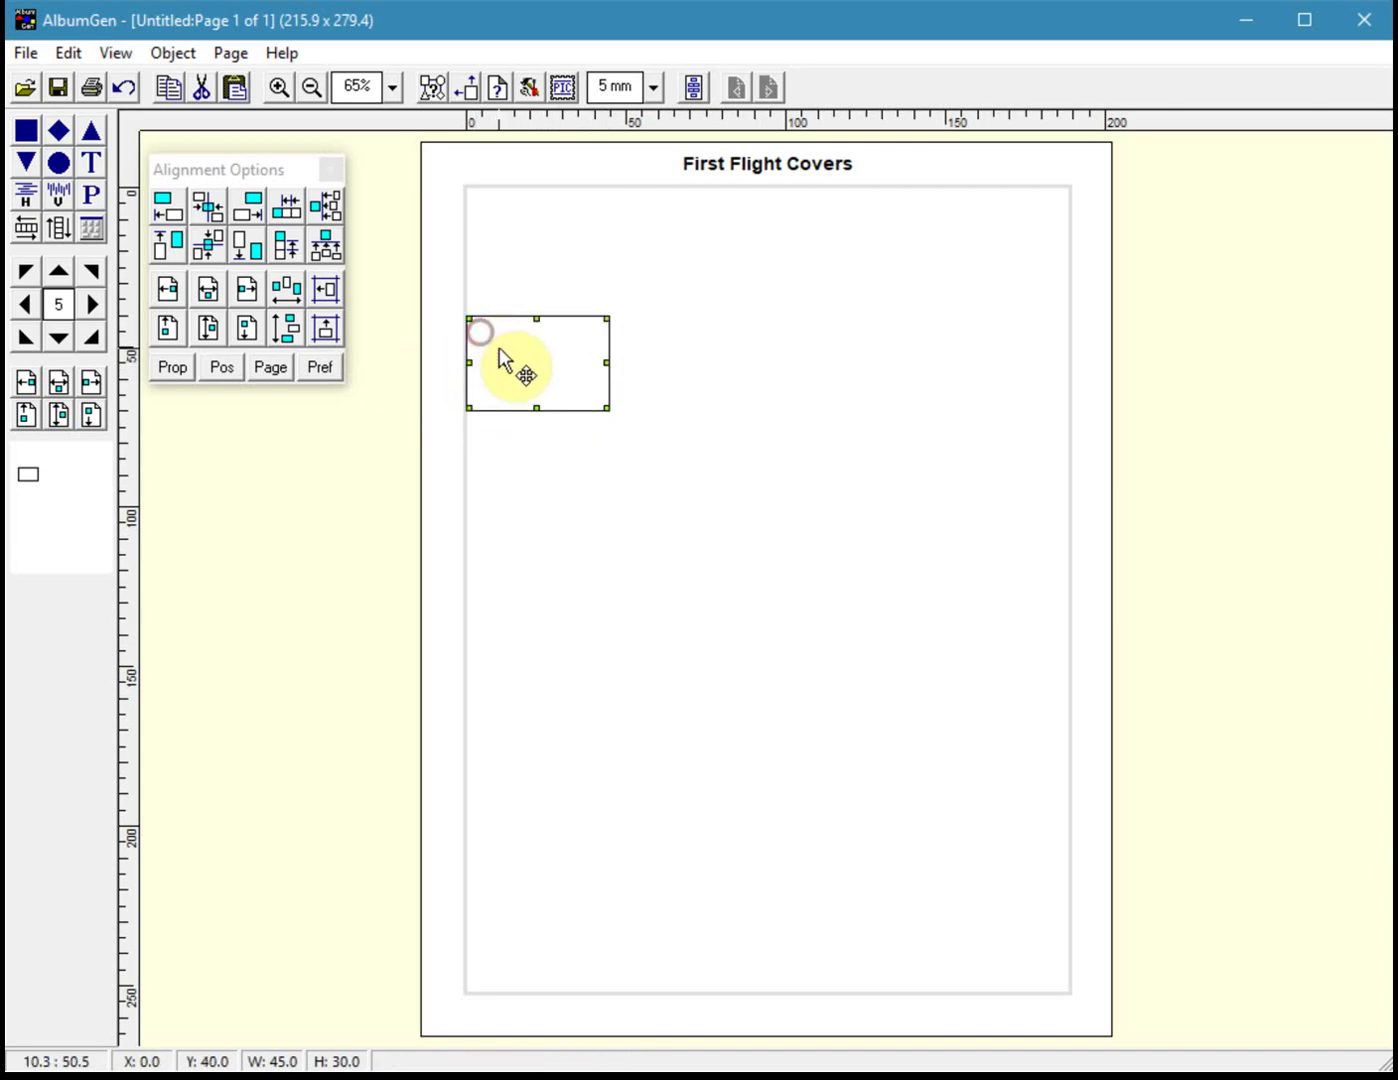
key(Delete)
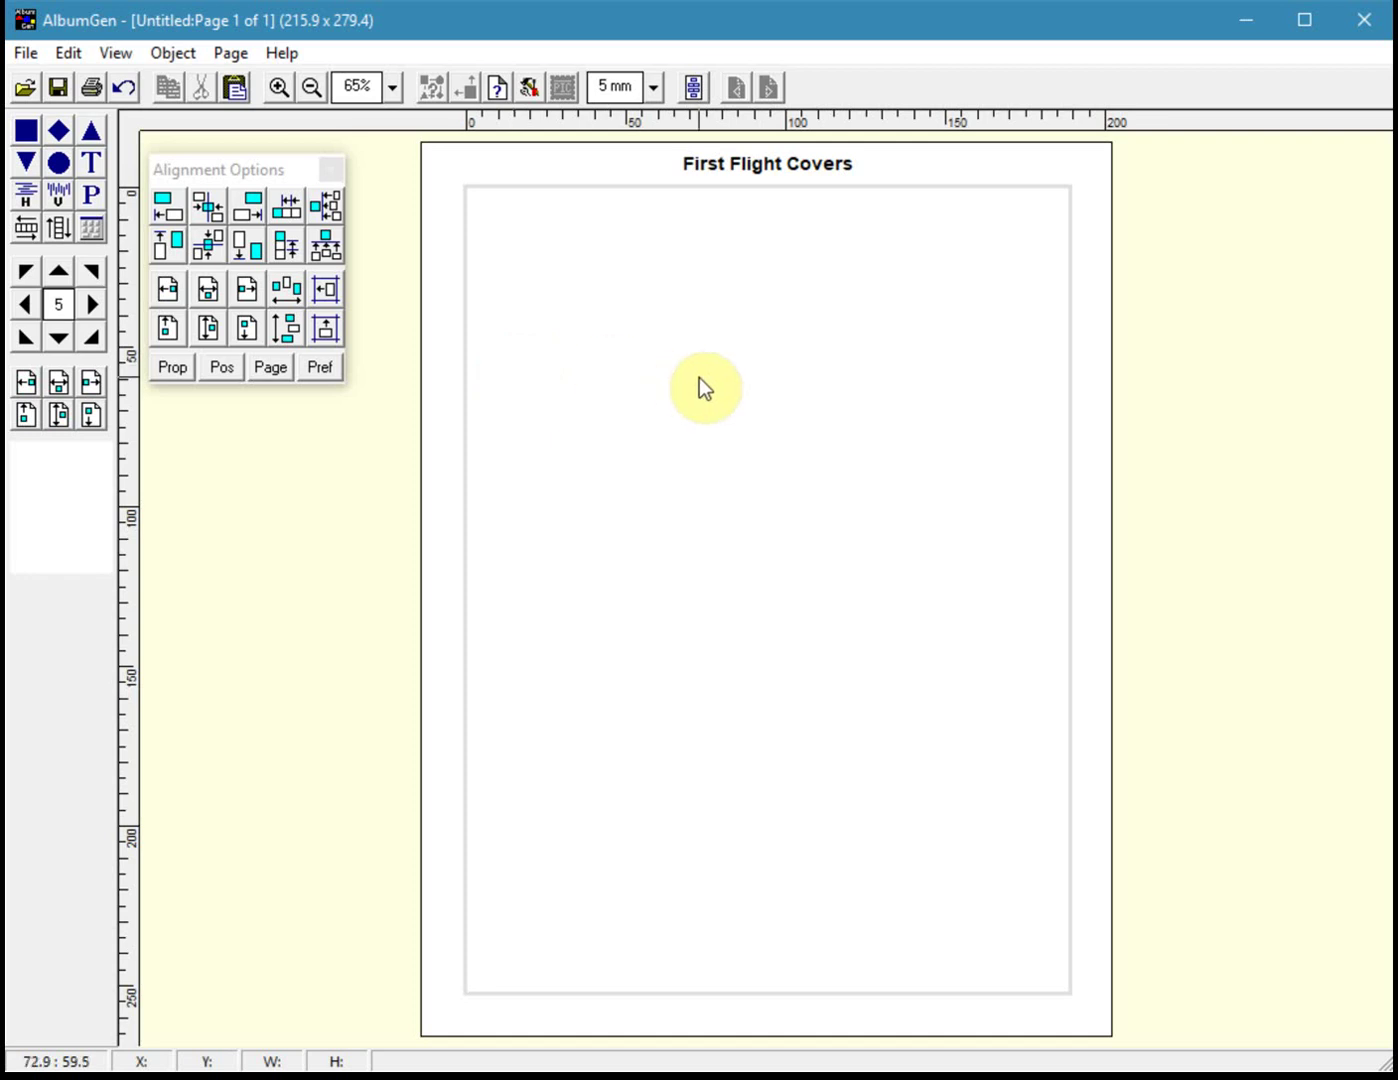
right_click(625, 285)
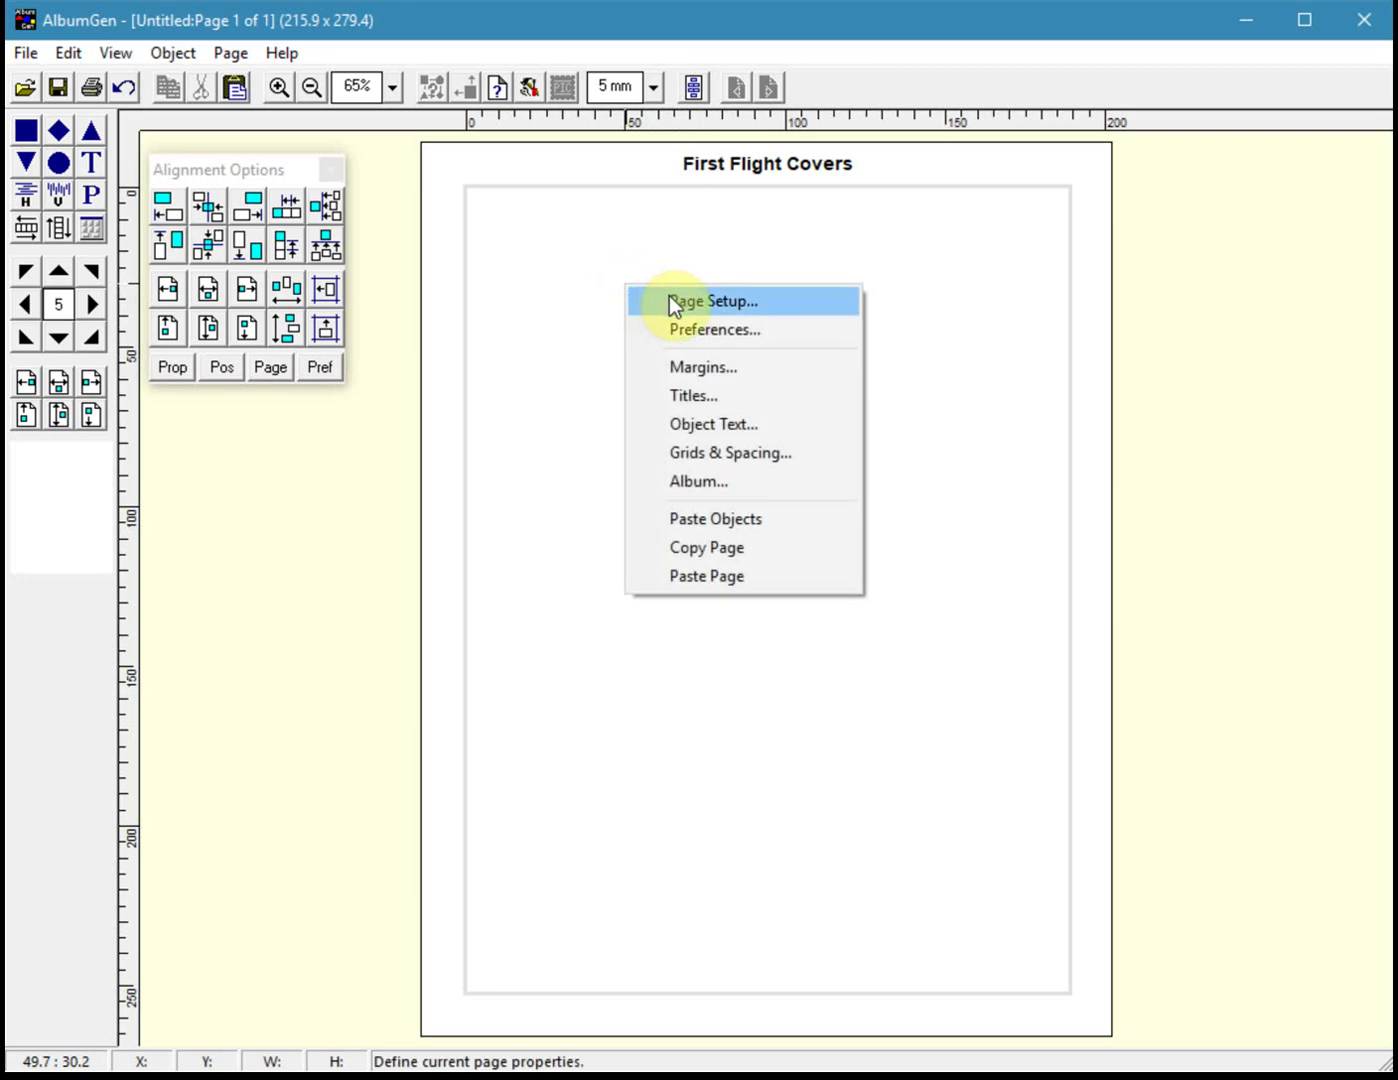
Change the page border style back to Single Line
click(672, 302)
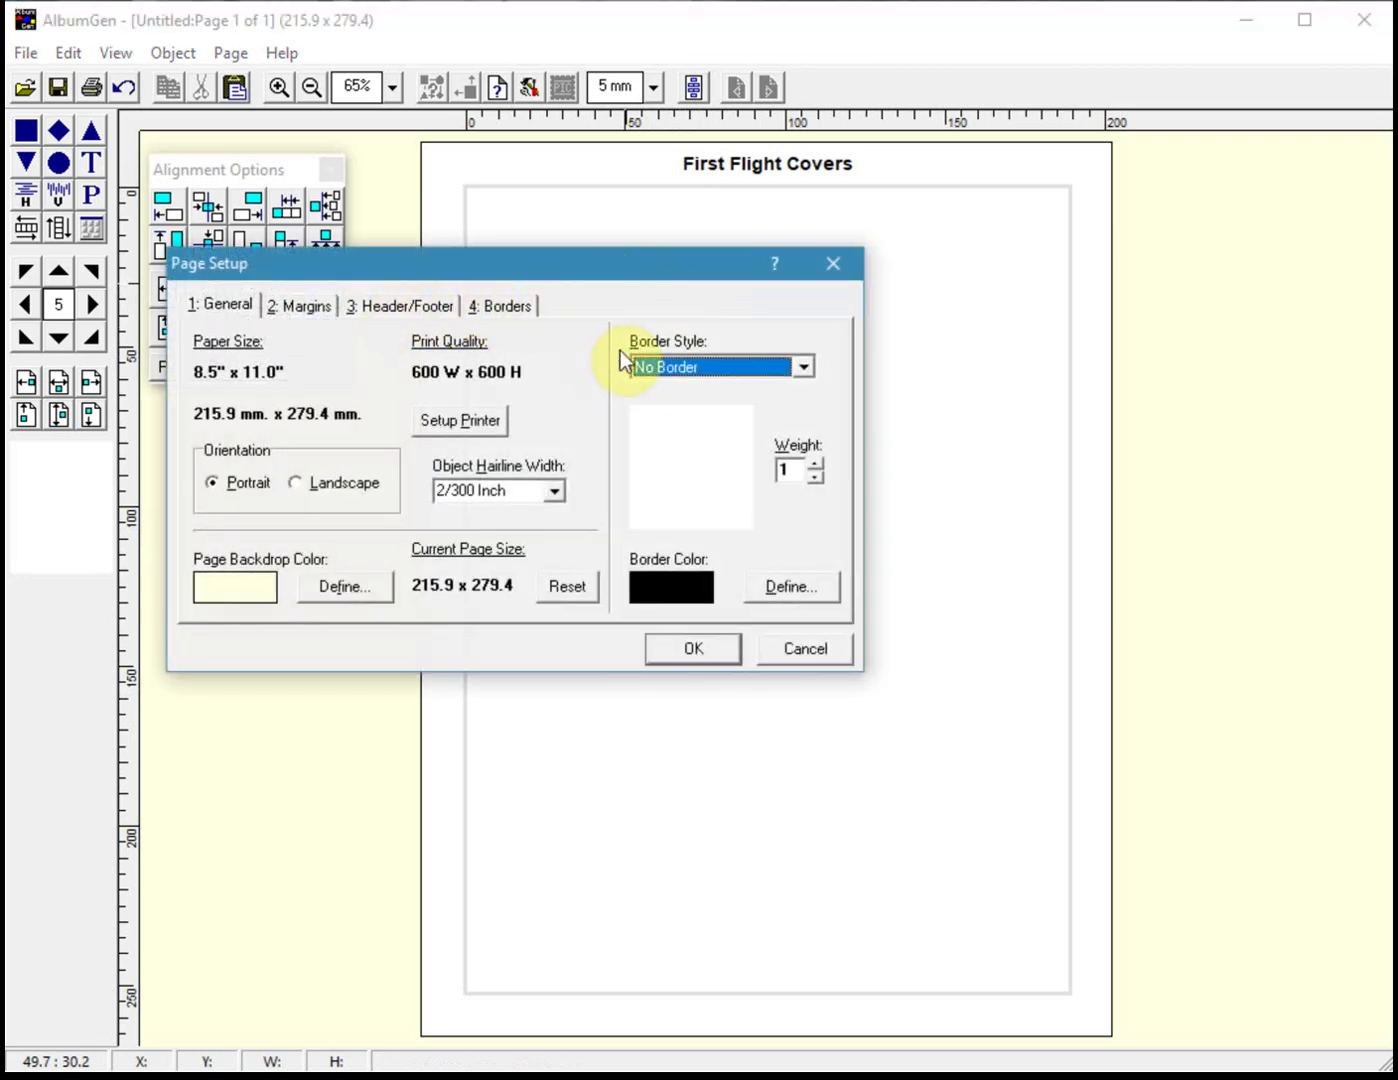
click(679, 368)
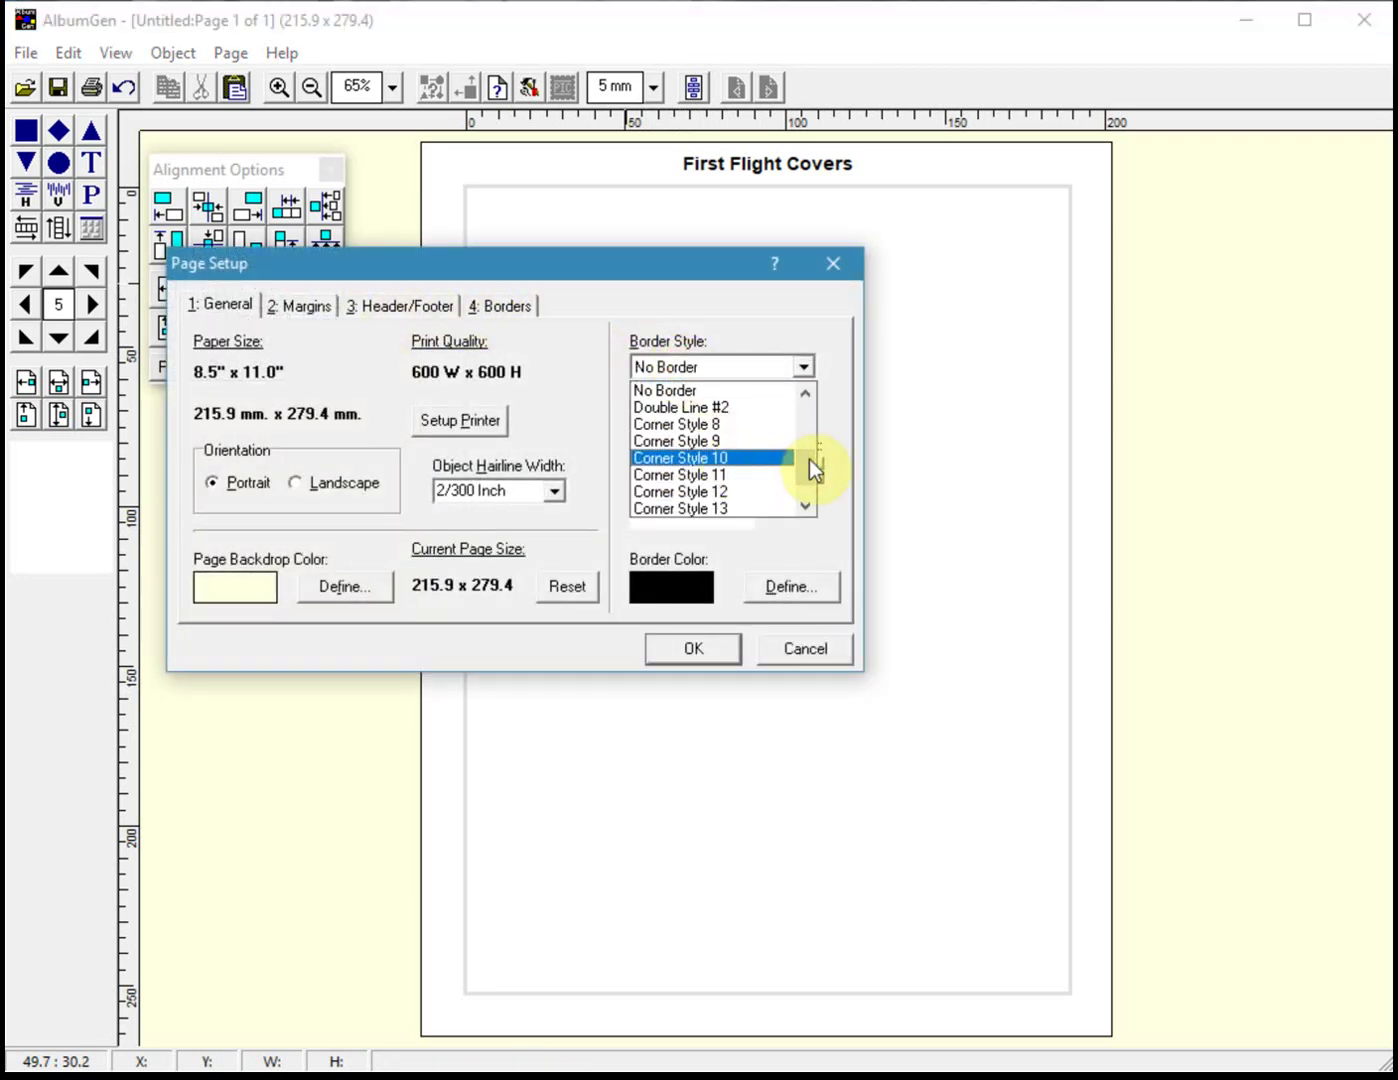
drag(810, 458, 807, 384)
click(694, 391)
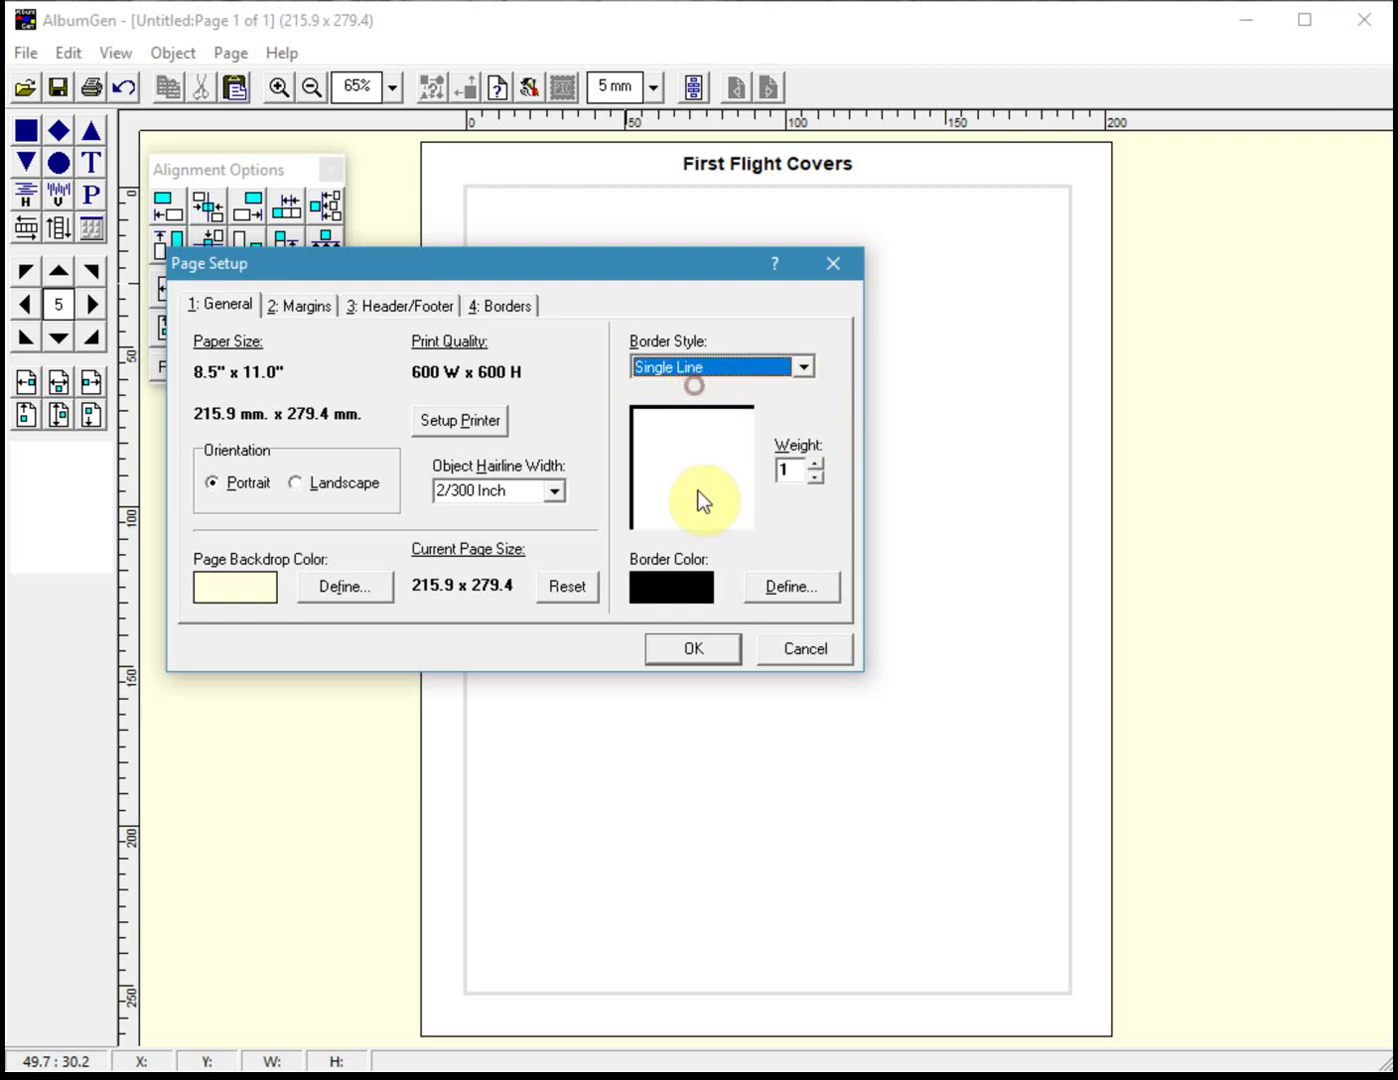
click(696, 645)
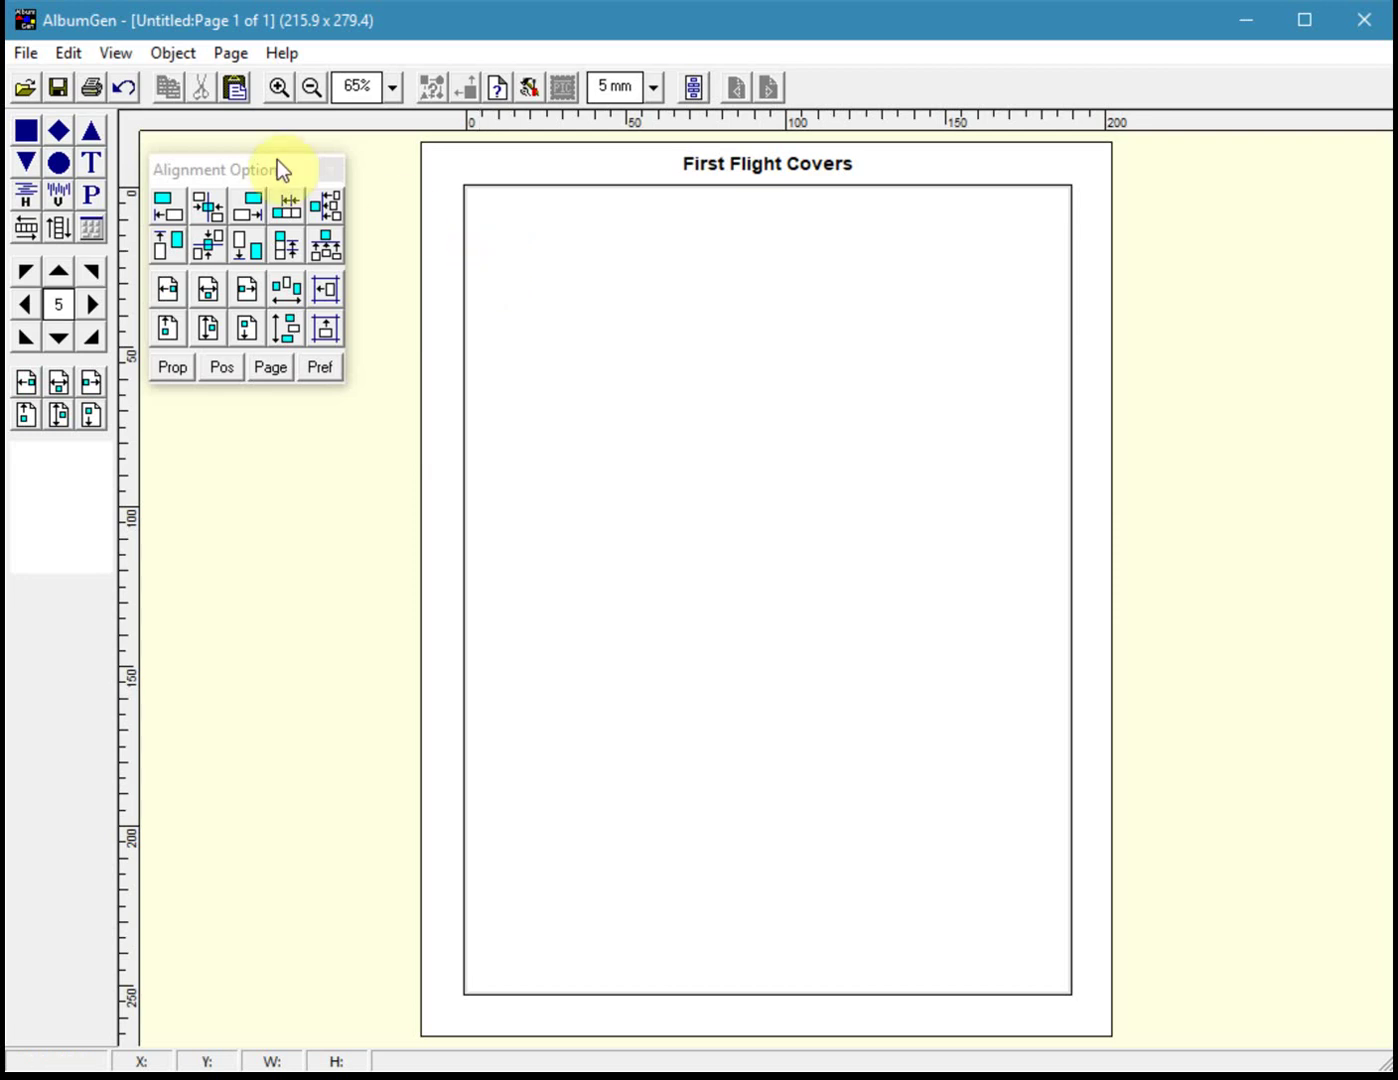
click(19, 56)
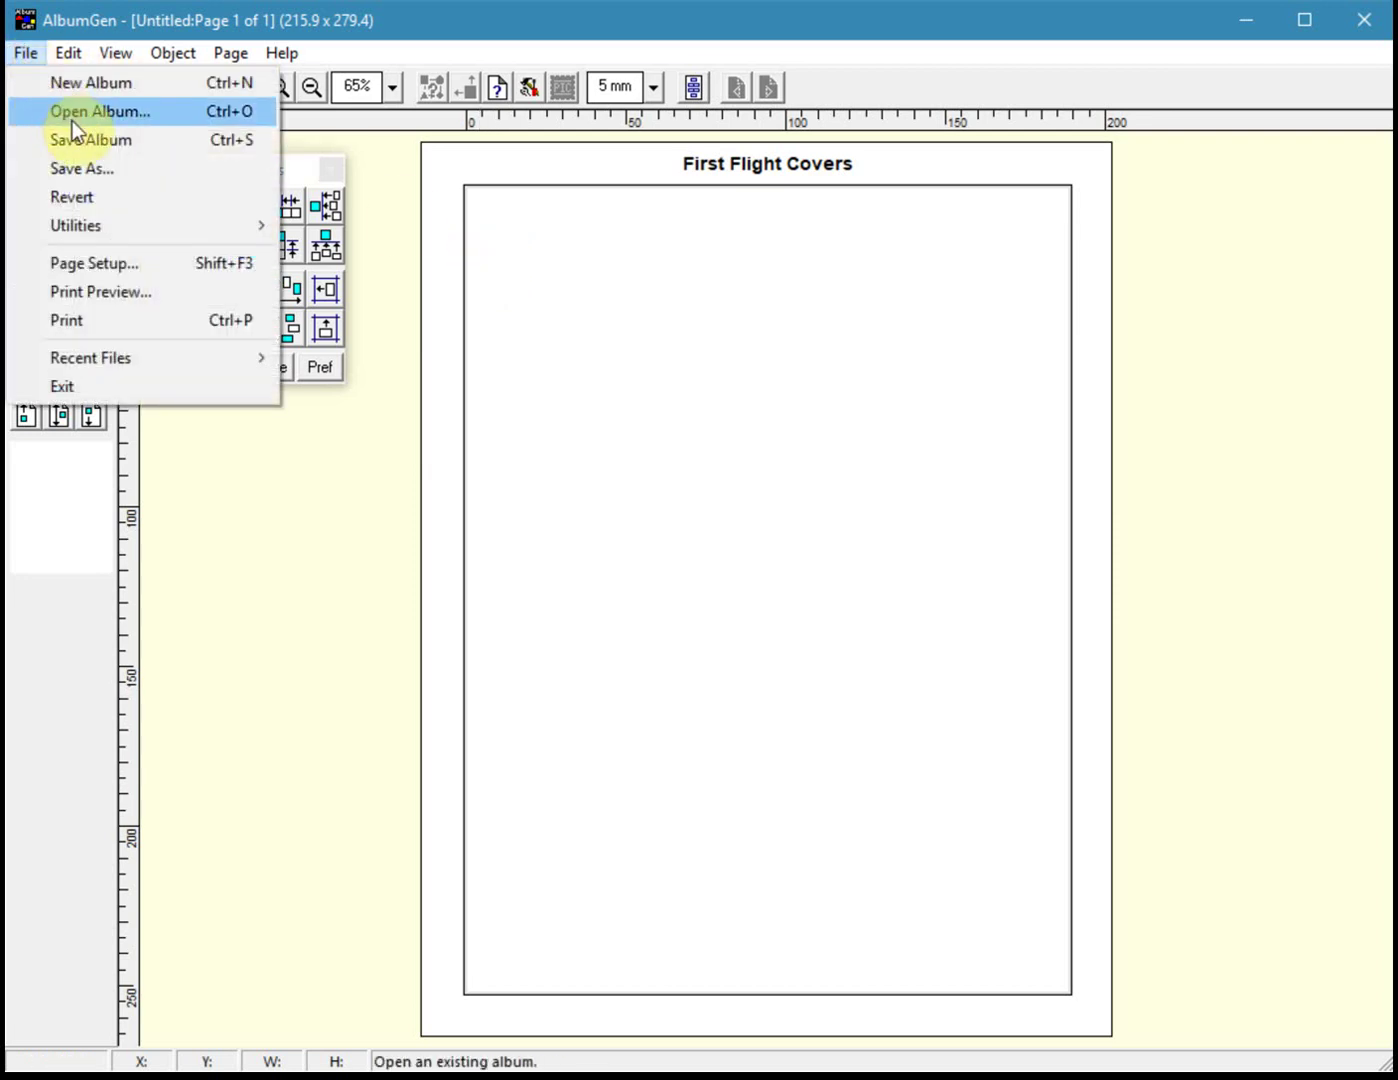
Save the album as FisrtFlightMaster.agp, replacing the existing file
click(87, 168)
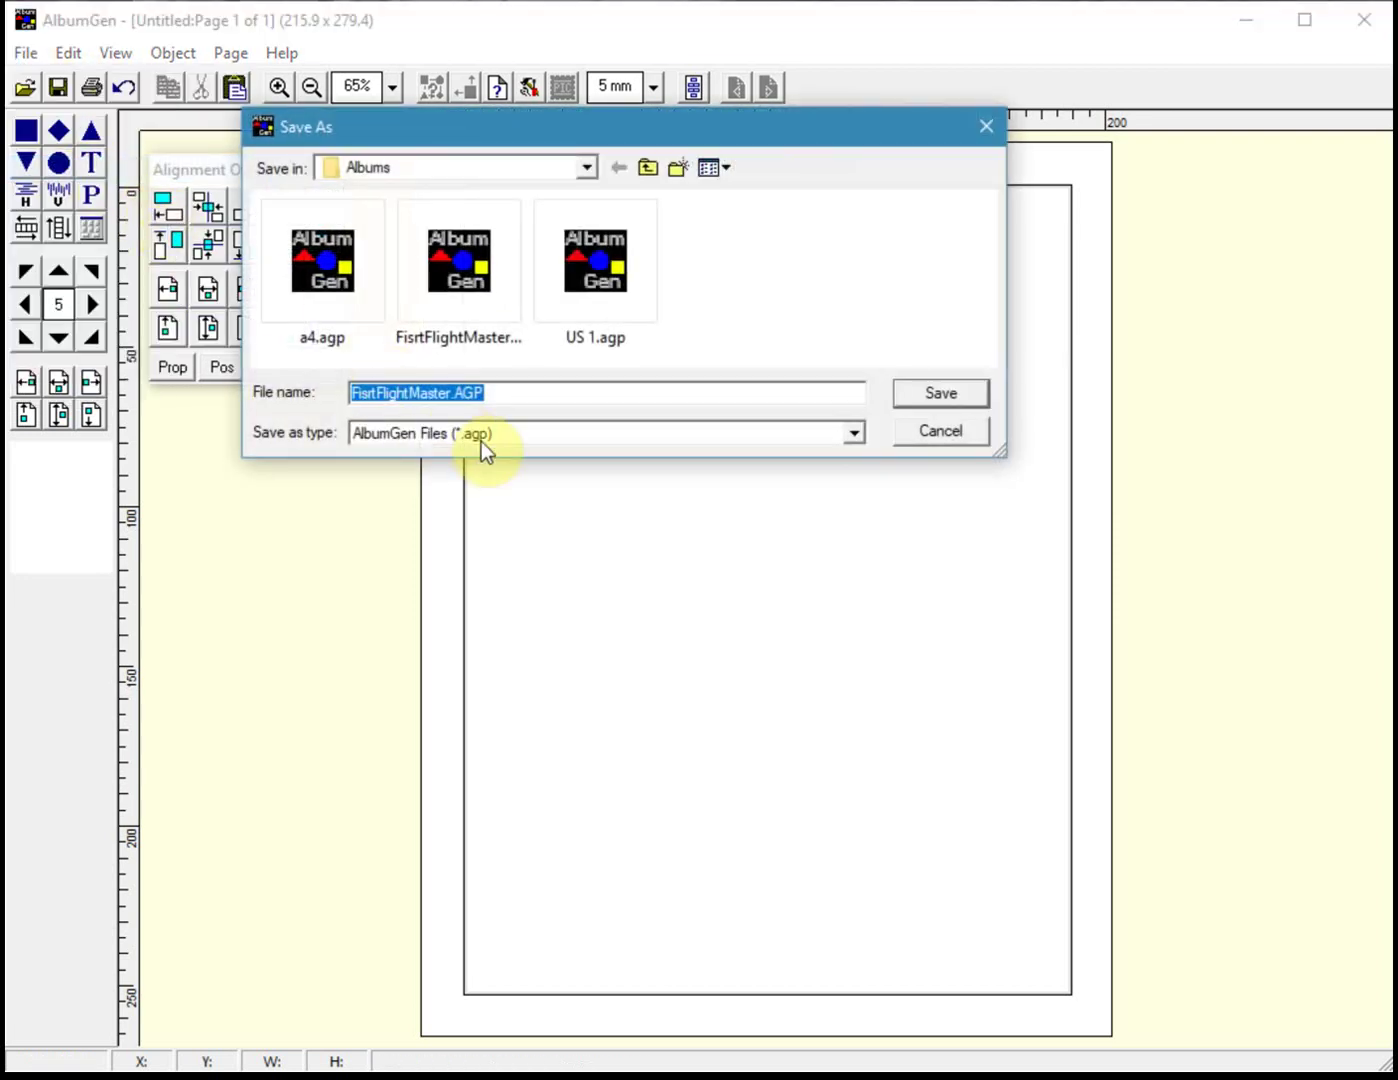
click(462, 336)
click(924, 388)
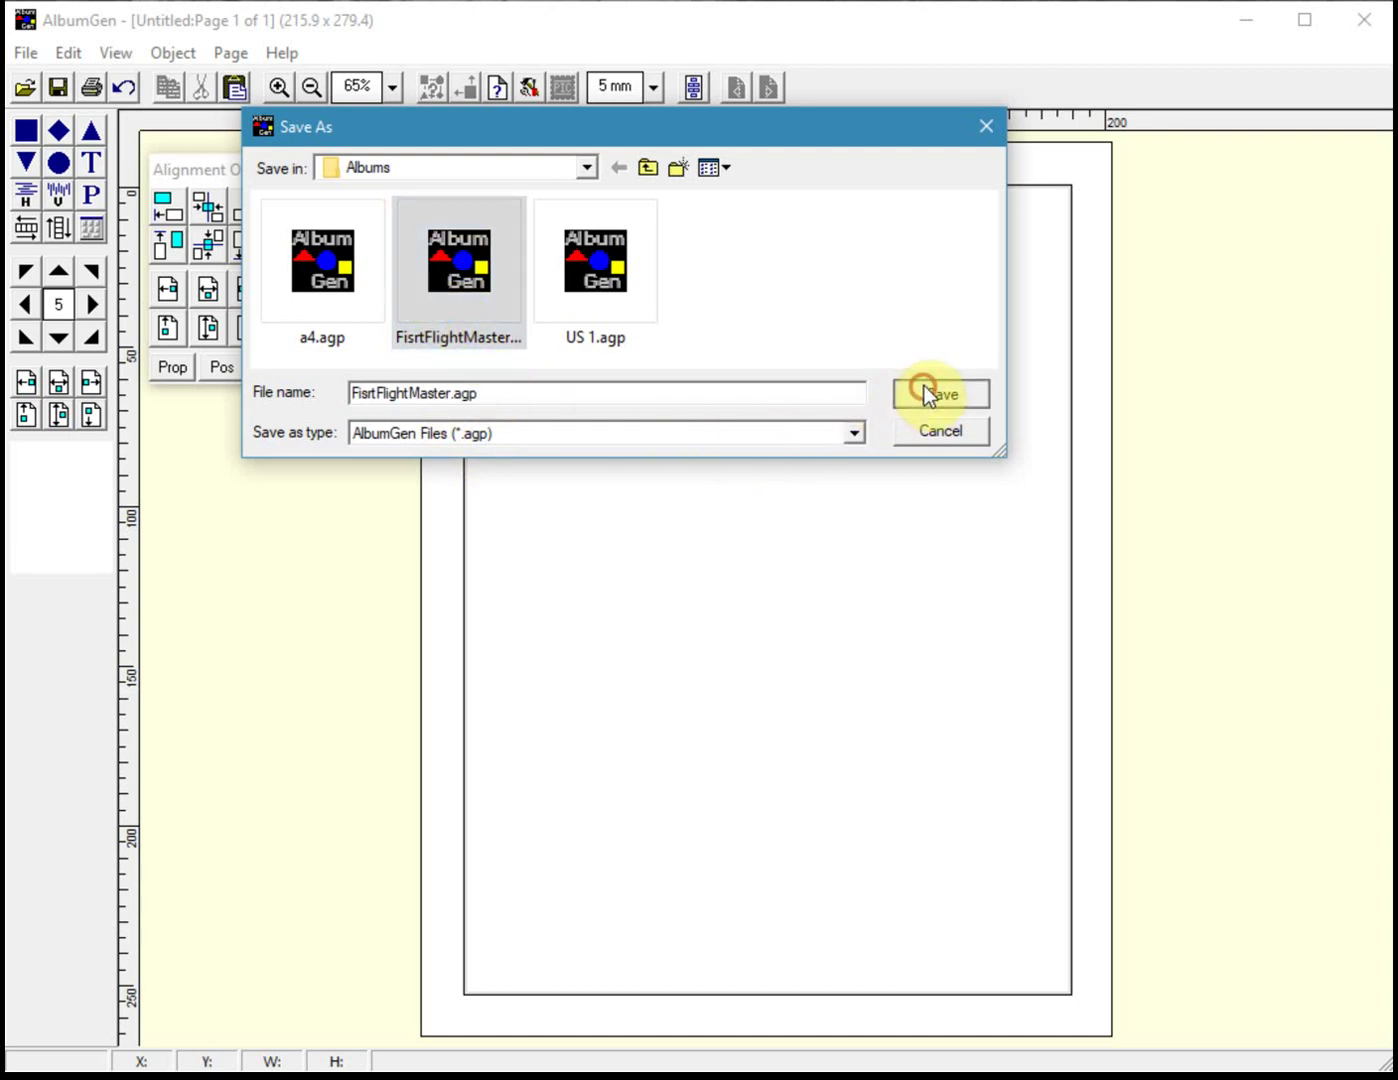
click(535, 540)
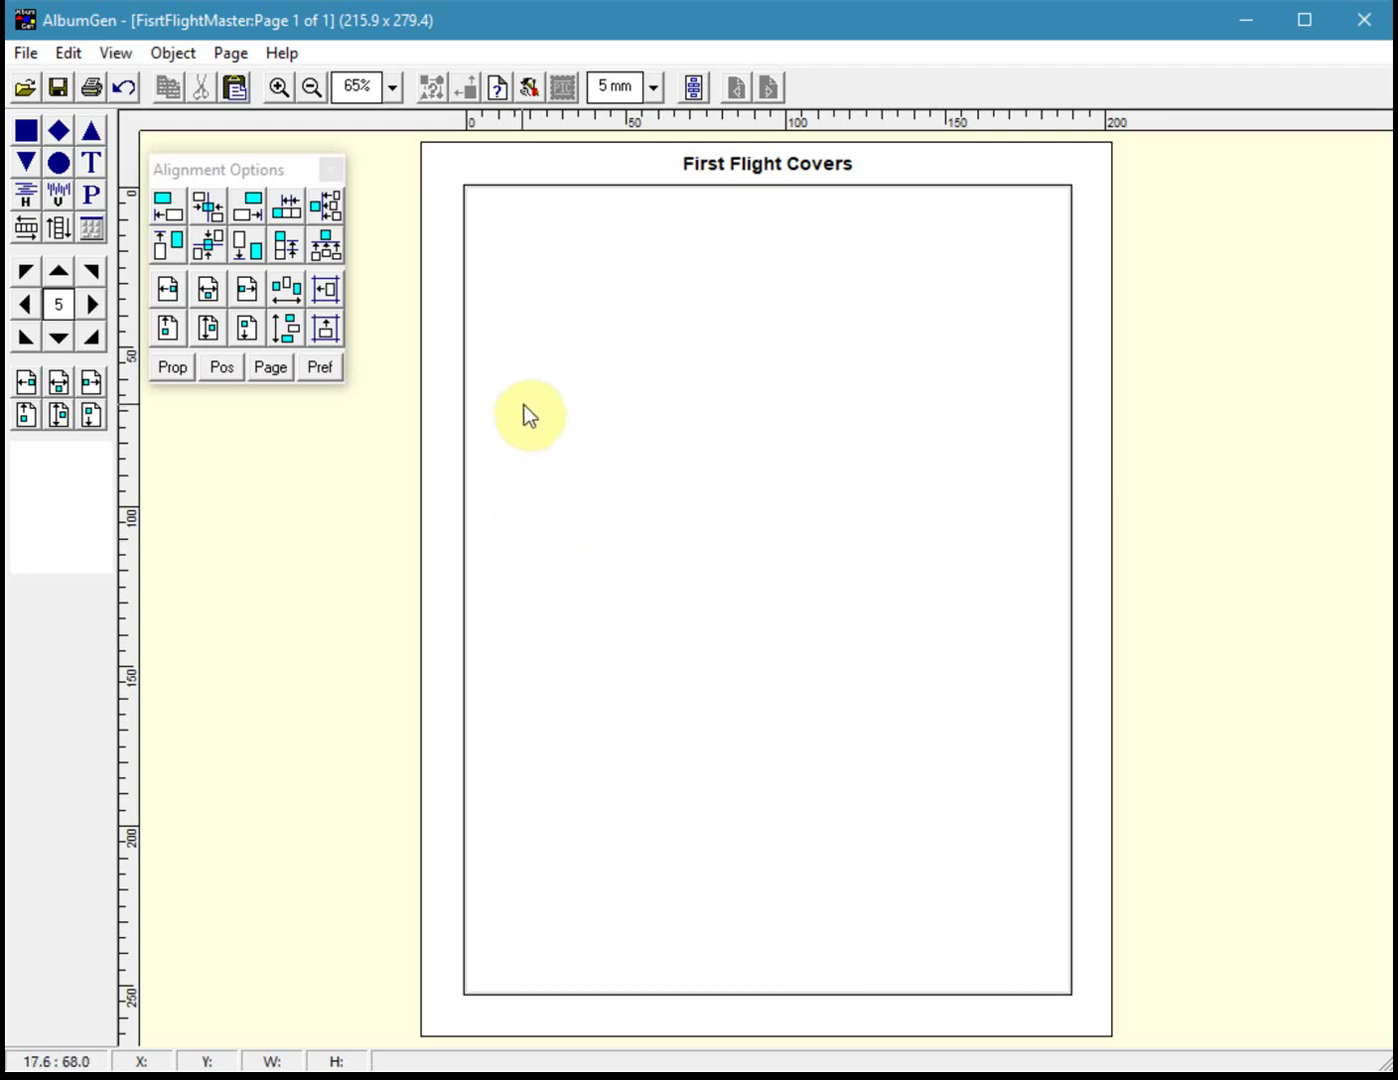
Copy the First Flight Covers page and paste it onto the untitled album's page
right_click(529, 367)
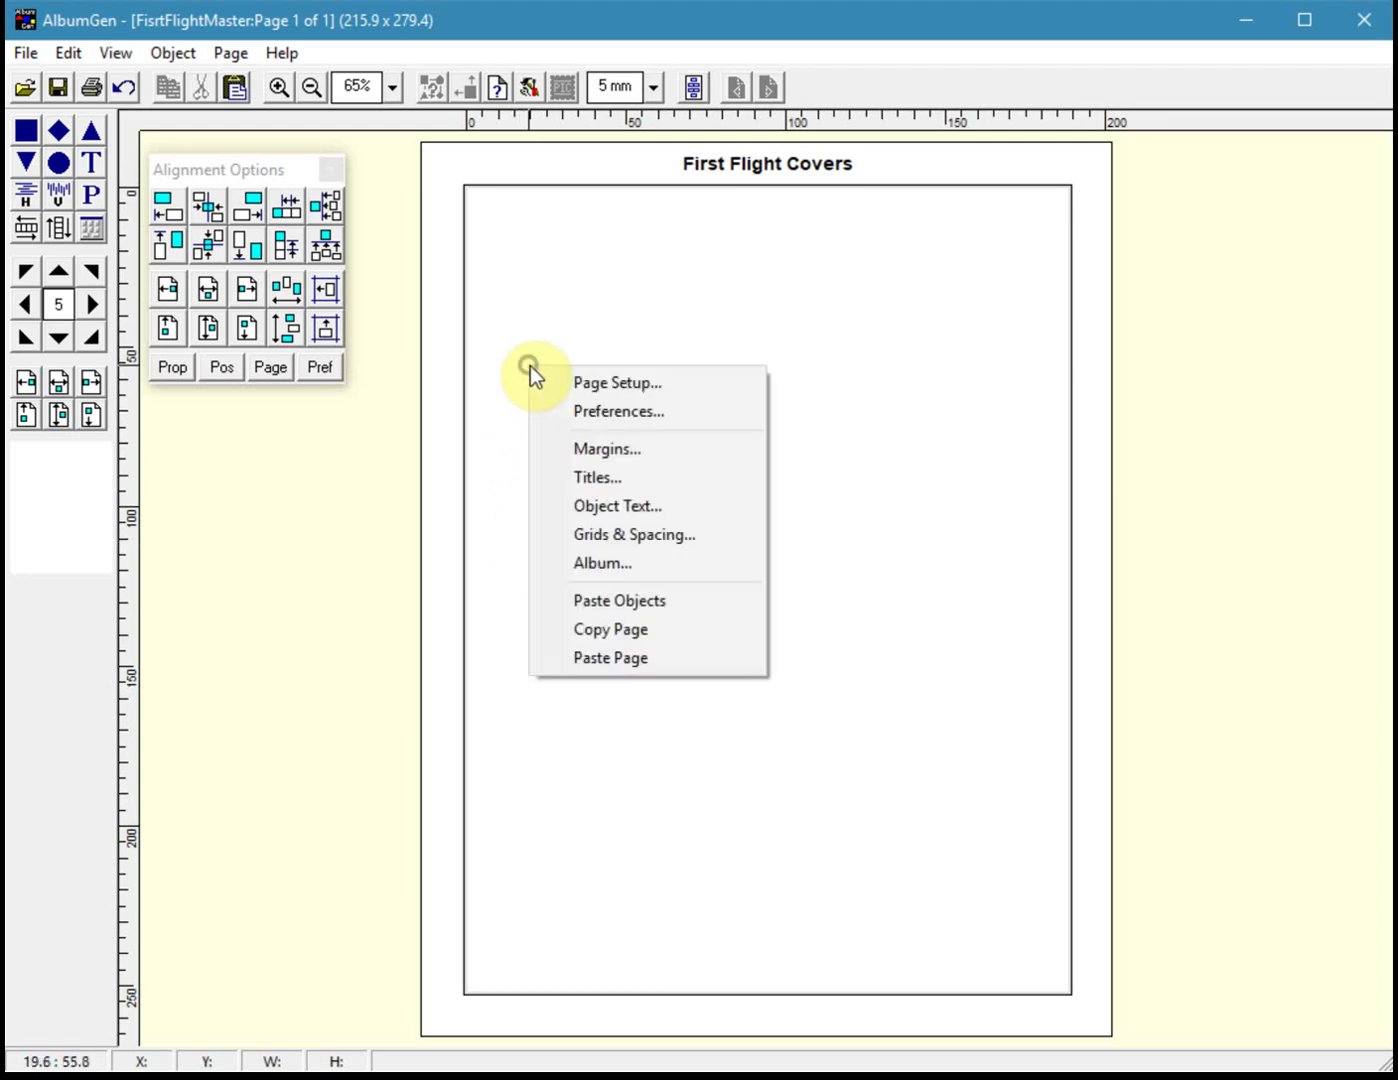
click(604, 633)
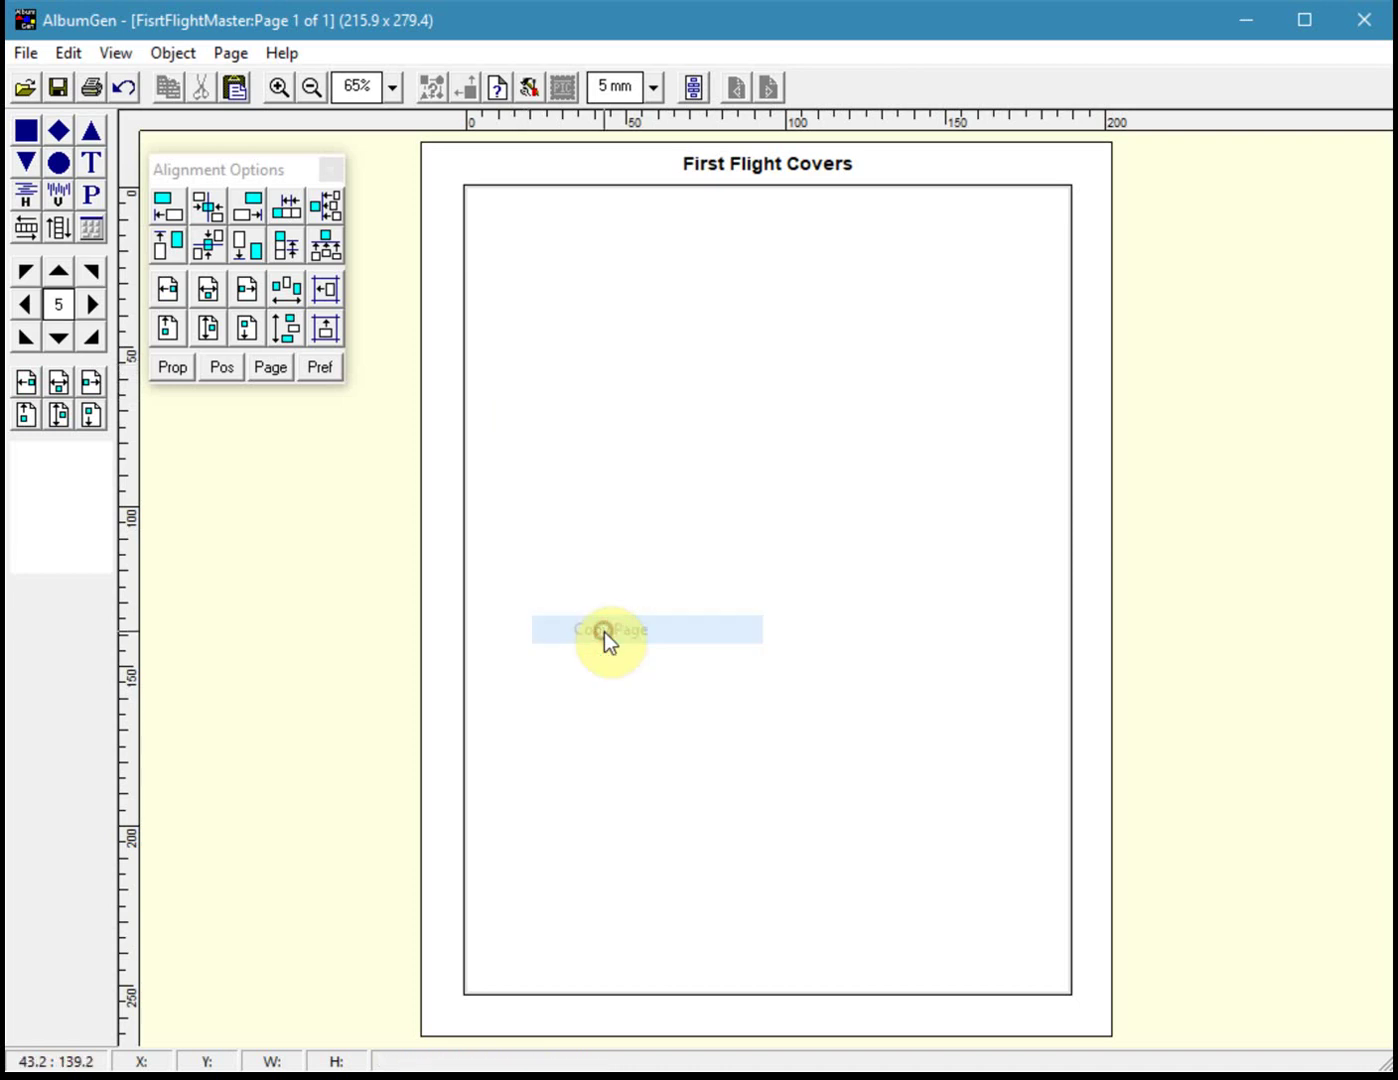
click(31, 56)
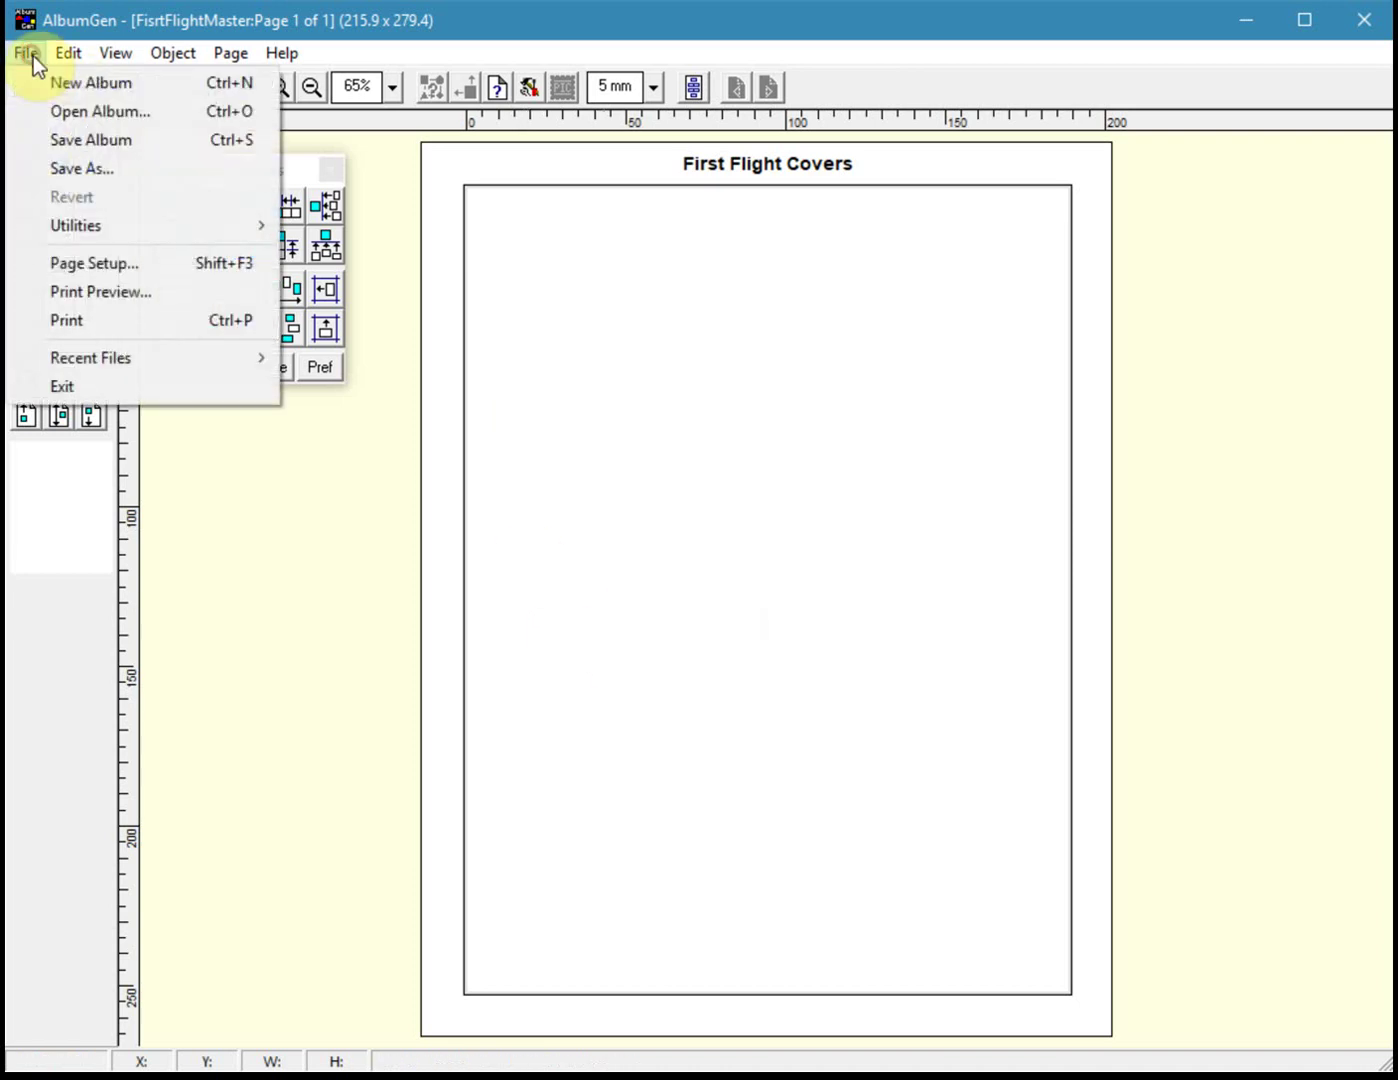
click(90, 117)
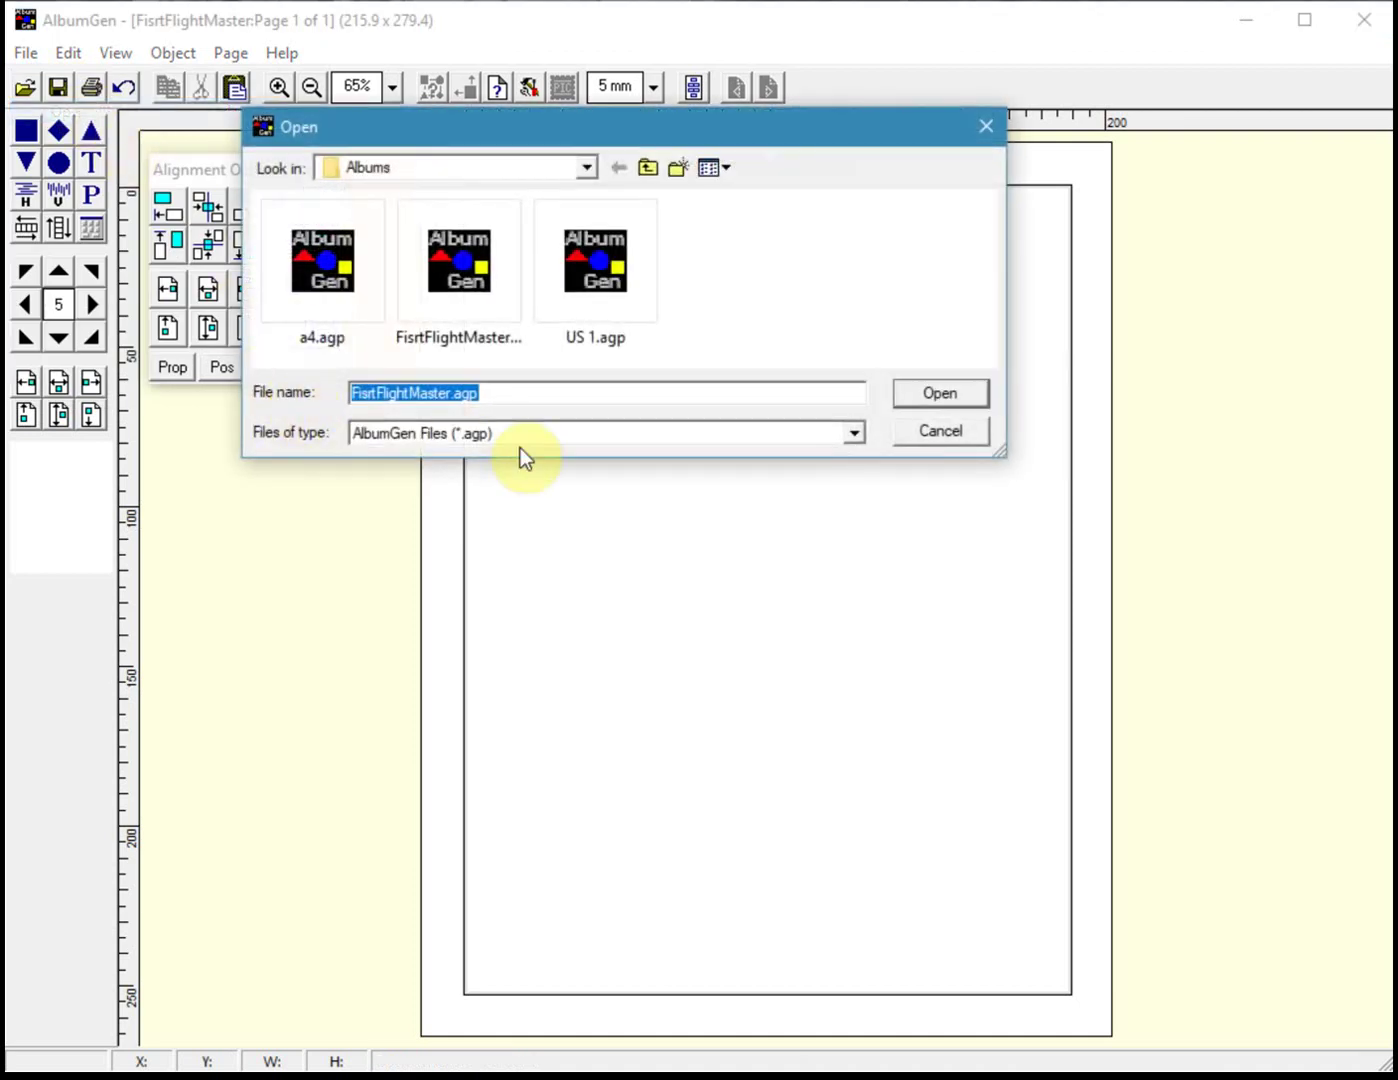
click(938, 431)
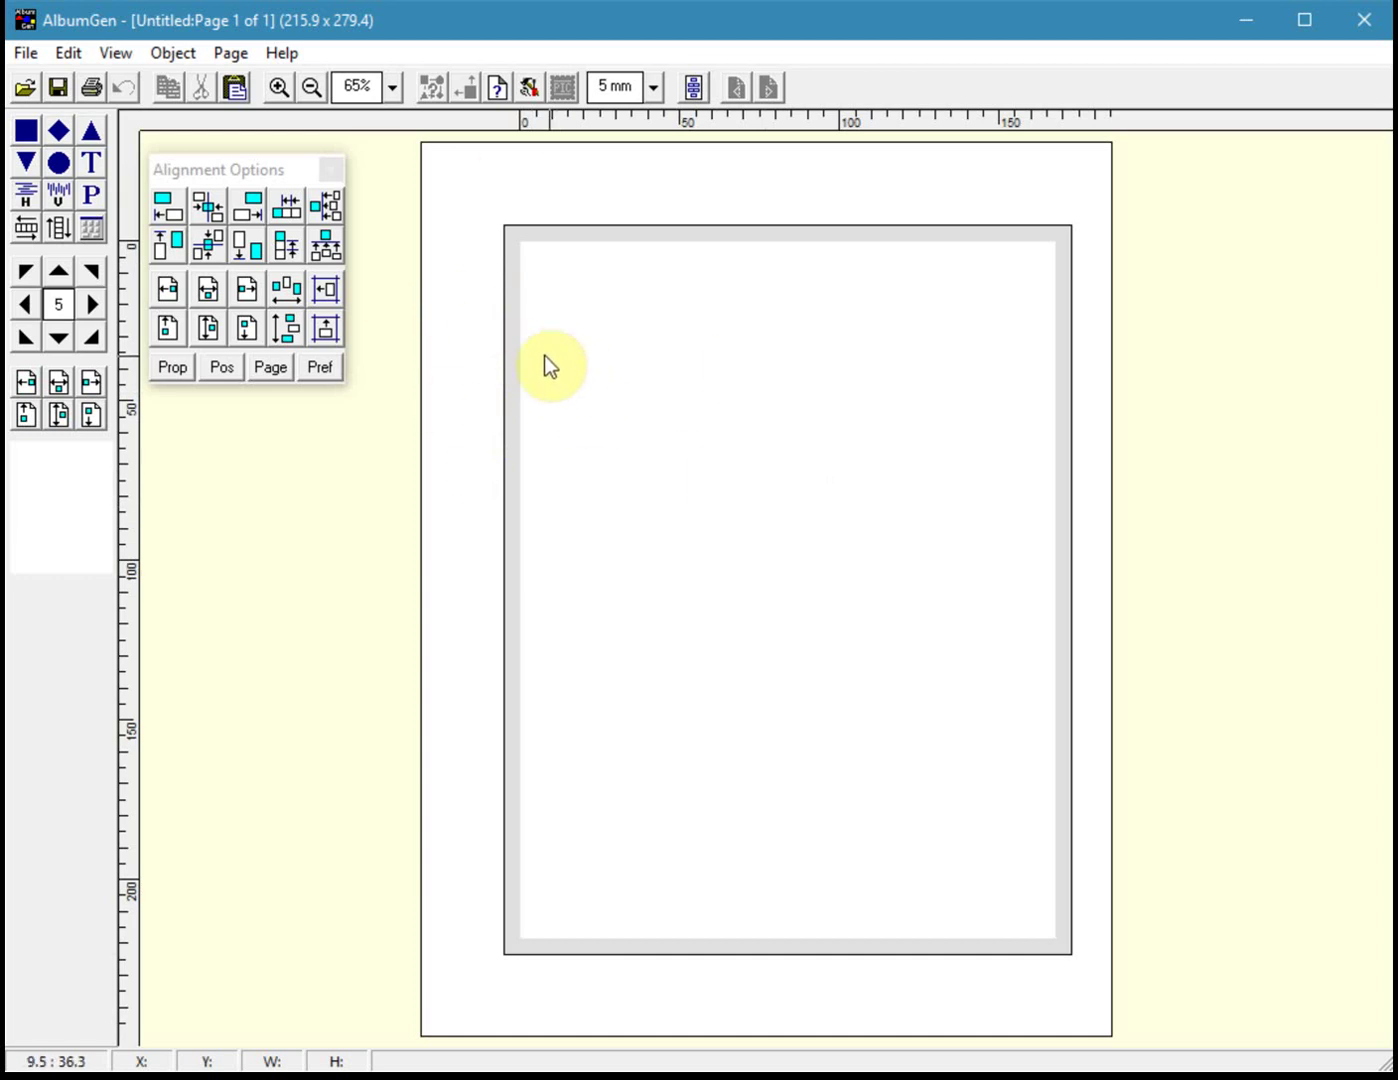
right_click(482, 194)
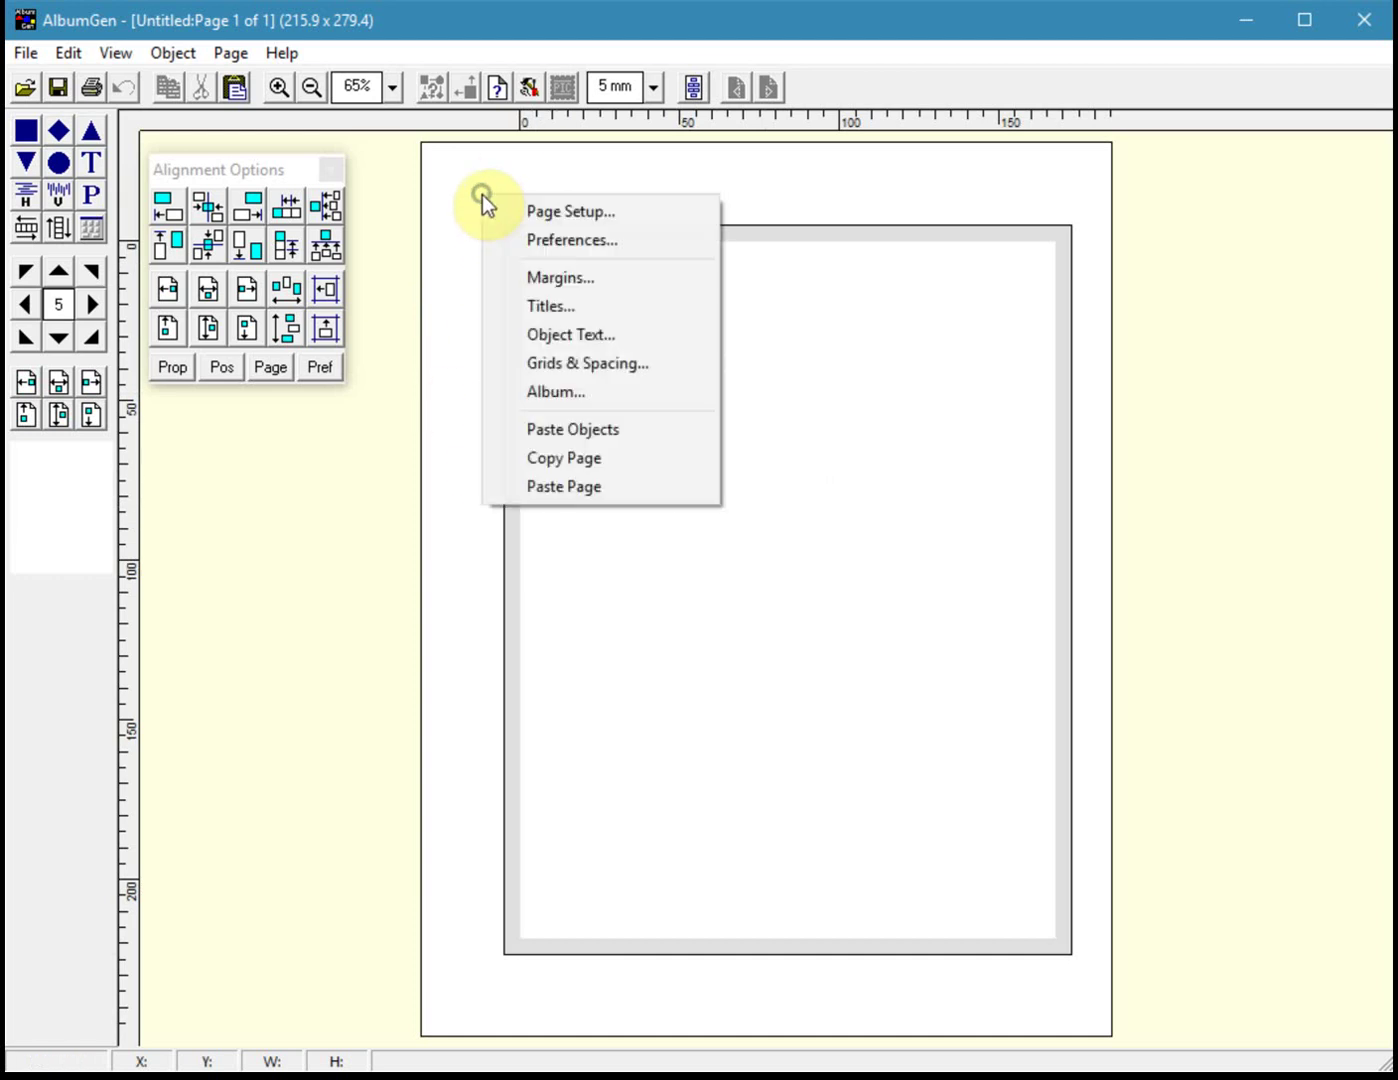
click(568, 490)
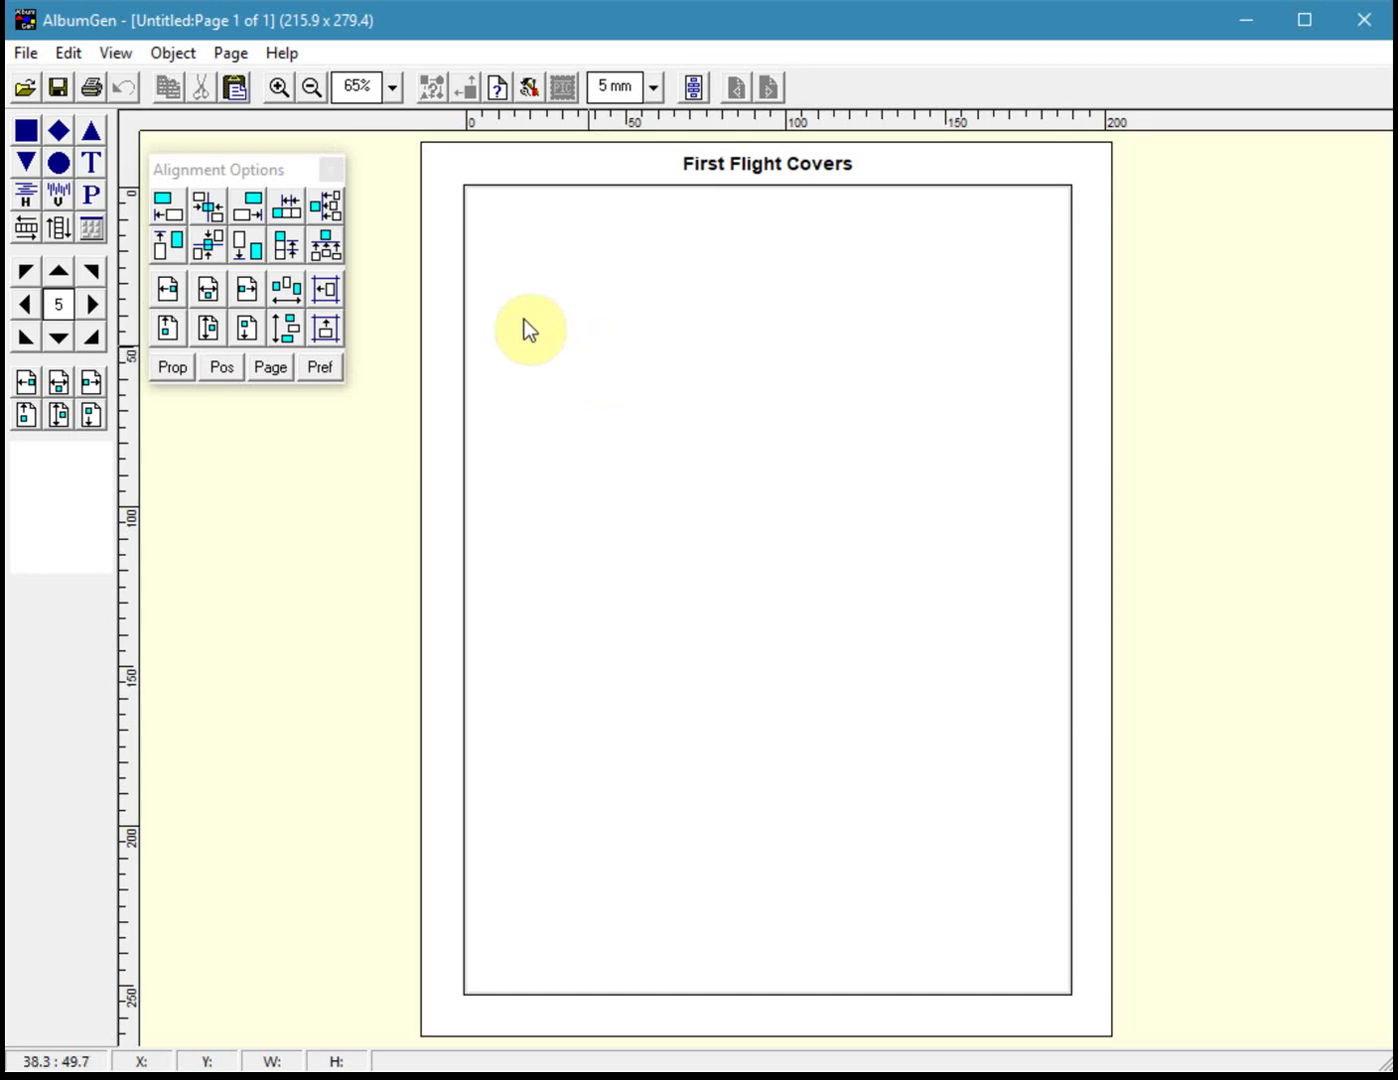
Draw a rectangle near the page's top-left and resize it to 170×110
click(27, 134)
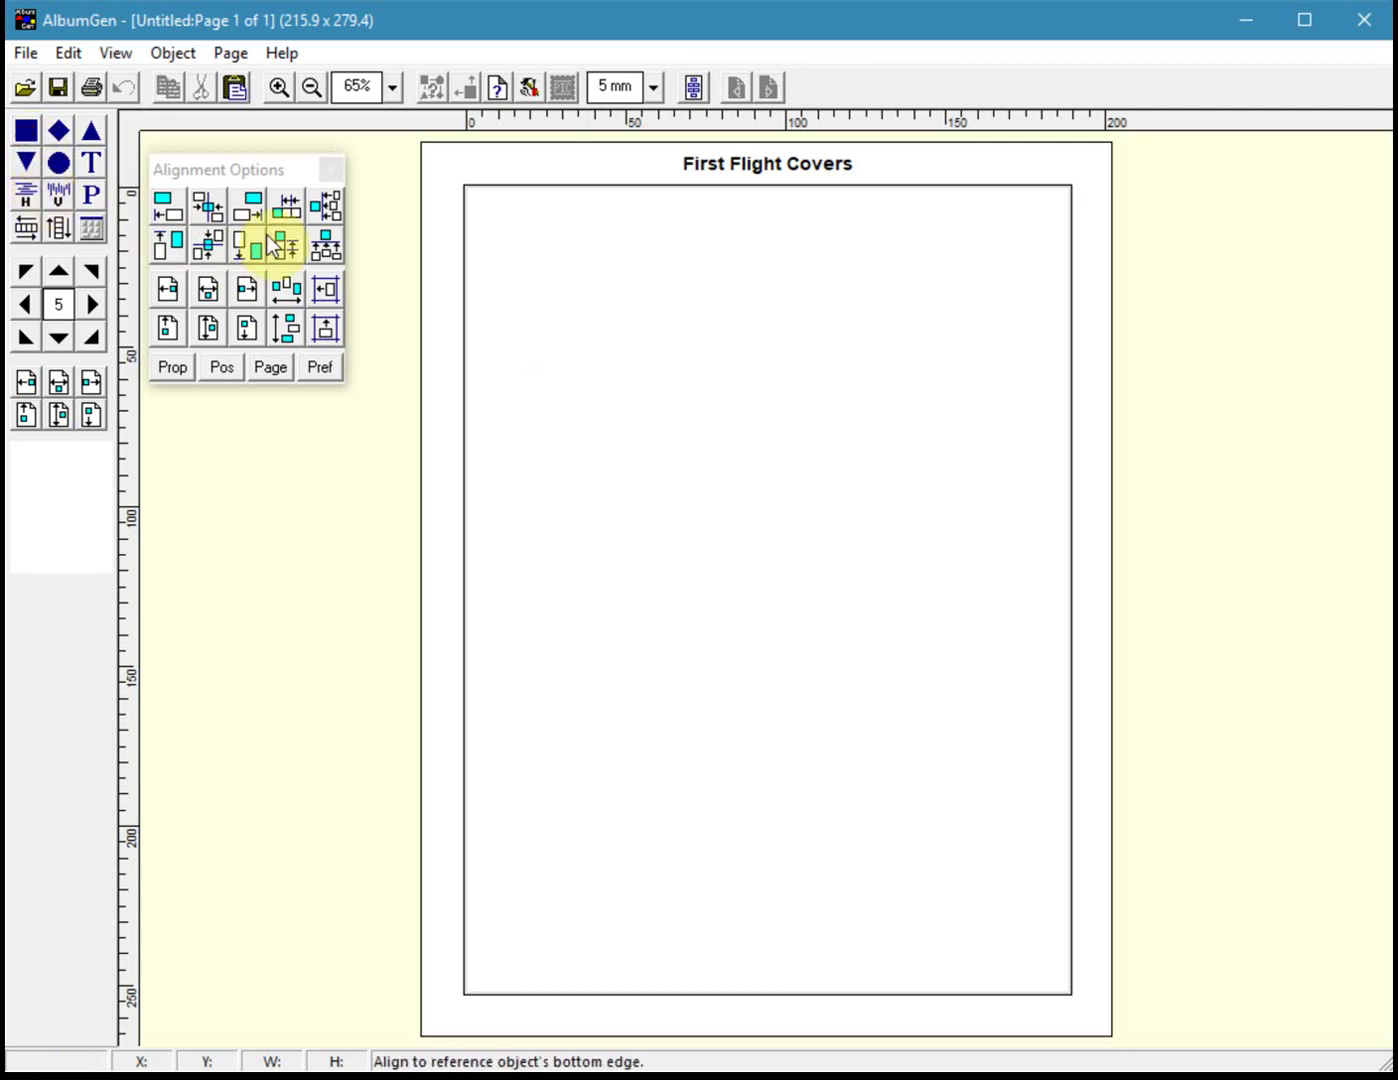
click(518, 240)
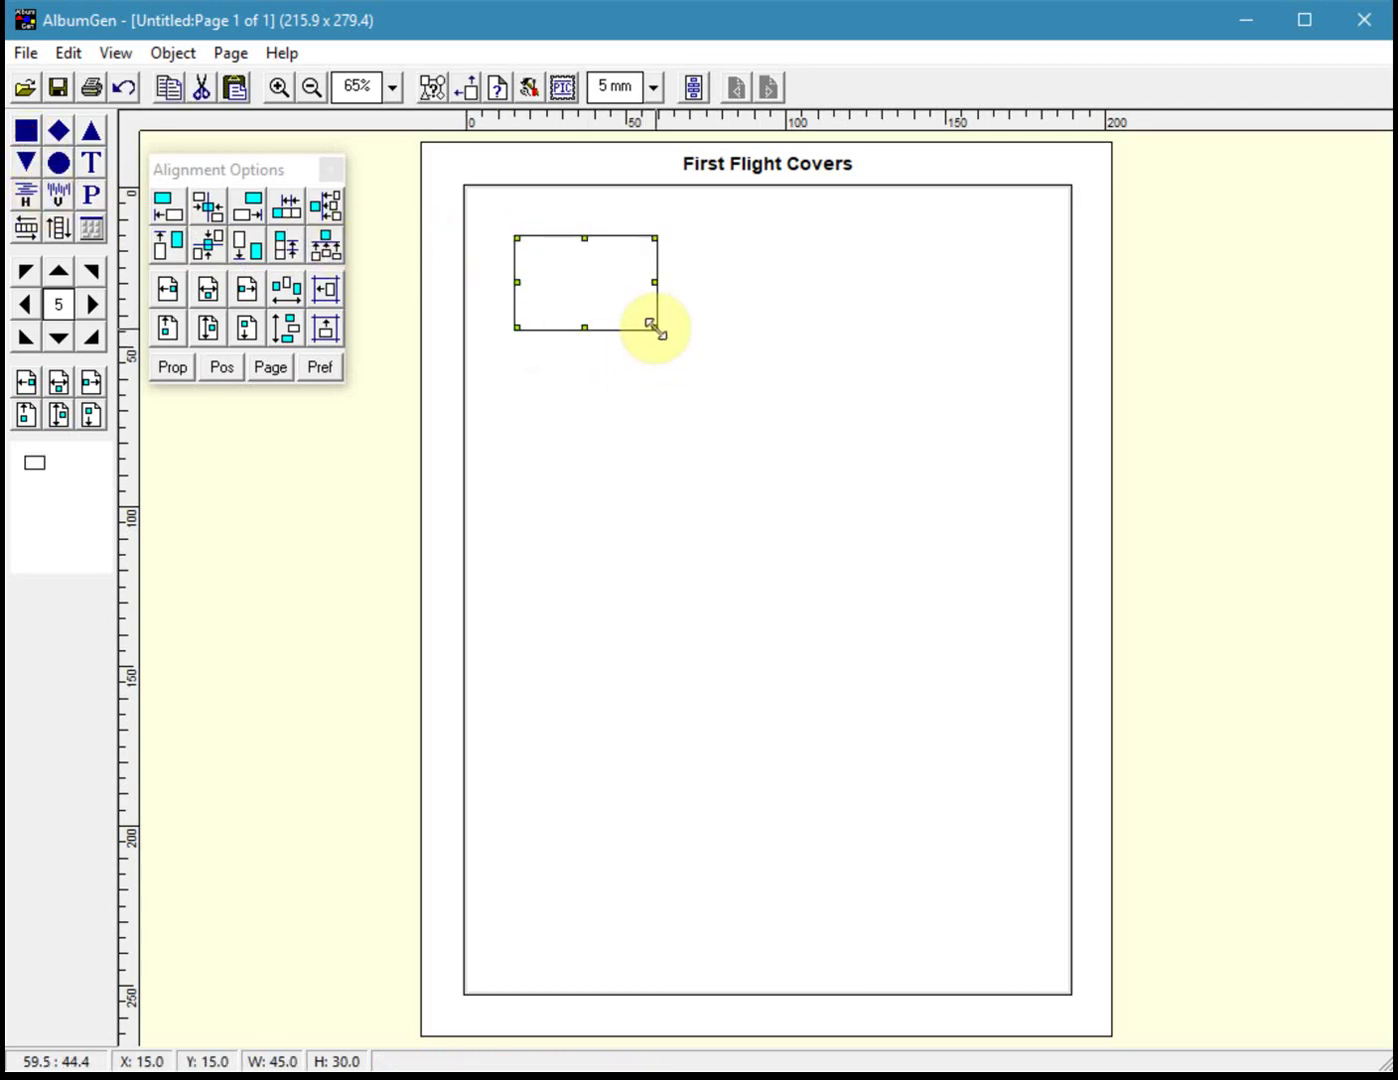
drag(655, 328, 1055, 583)
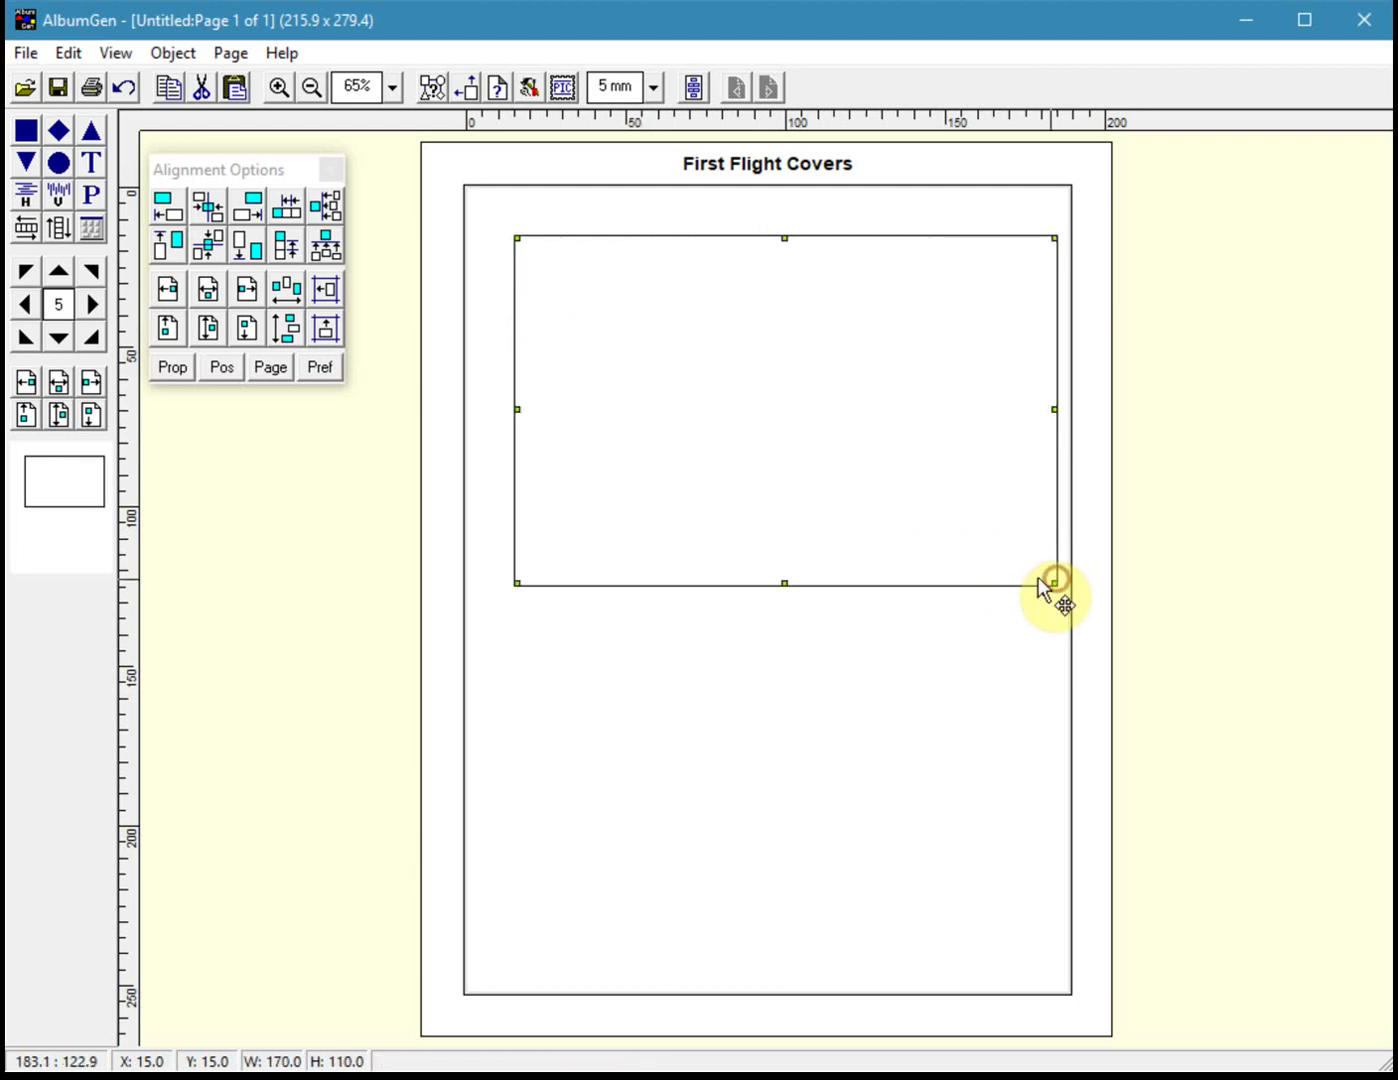
Load the ff2.bmp cover image into the frame and paste a second copy
right_click(644, 305)
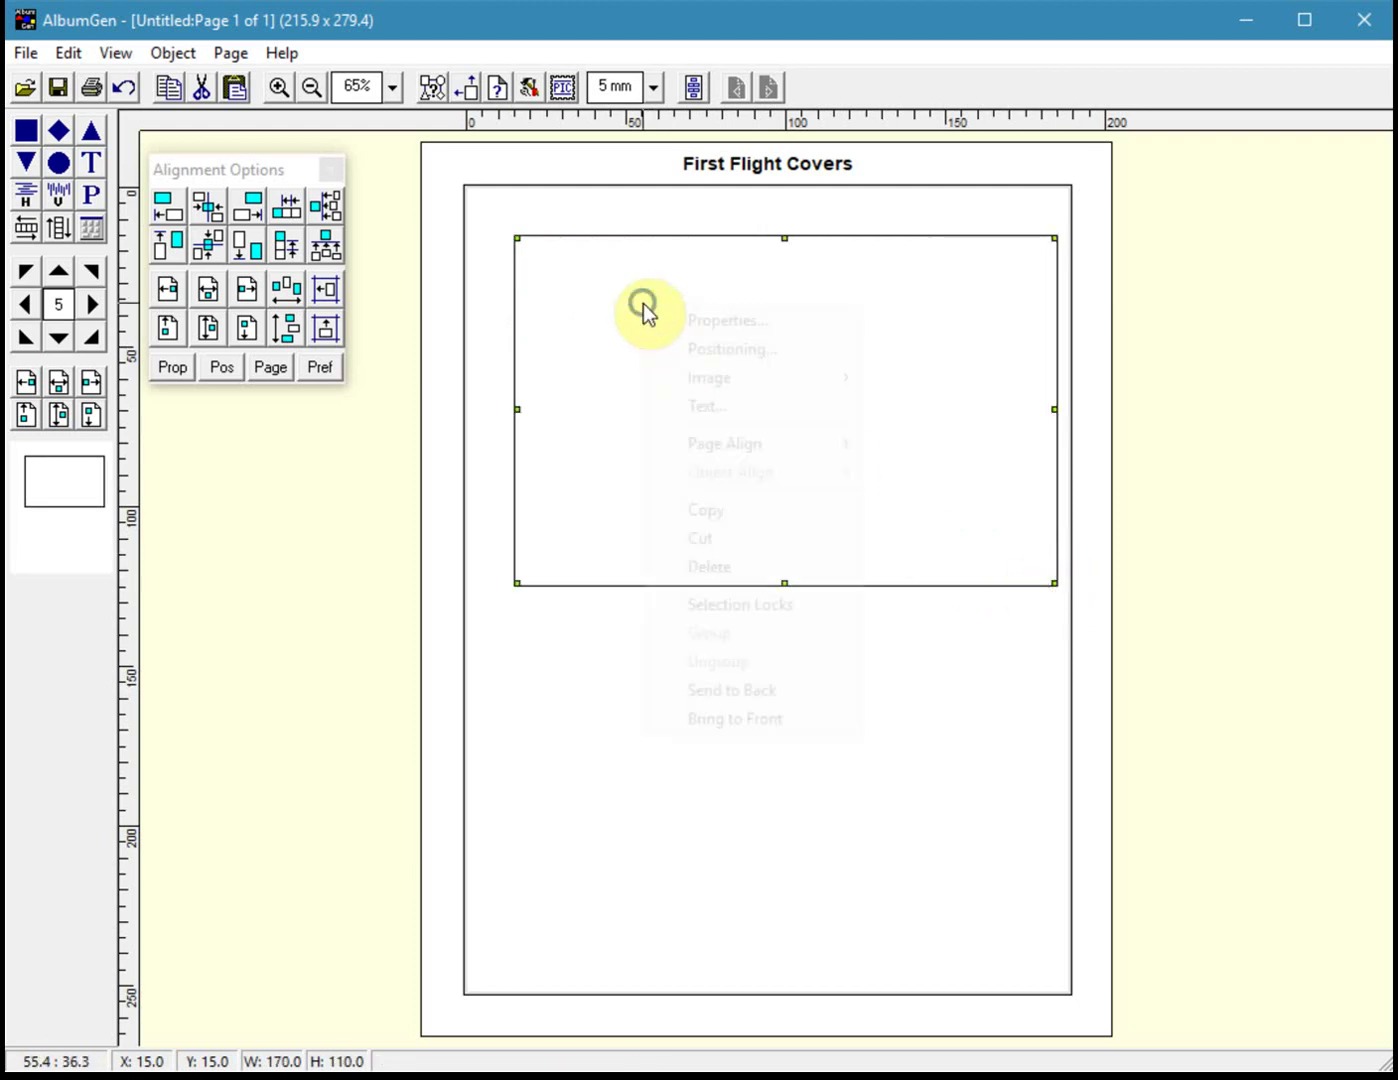
mouse_move(715, 379)
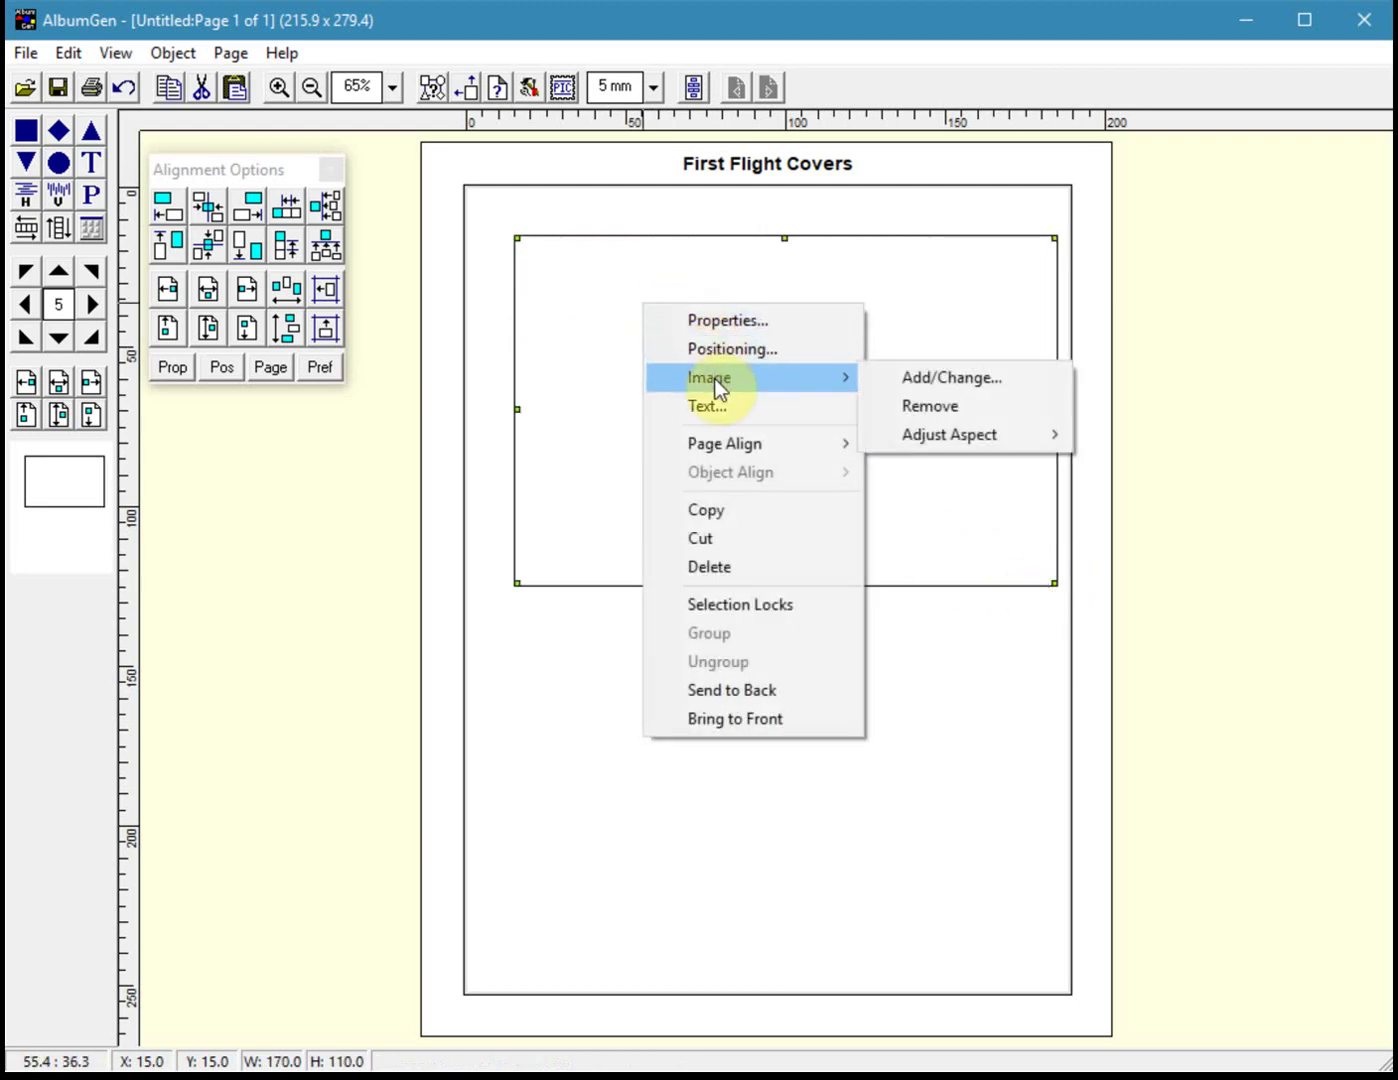
click(918, 376)
click(478, 295)
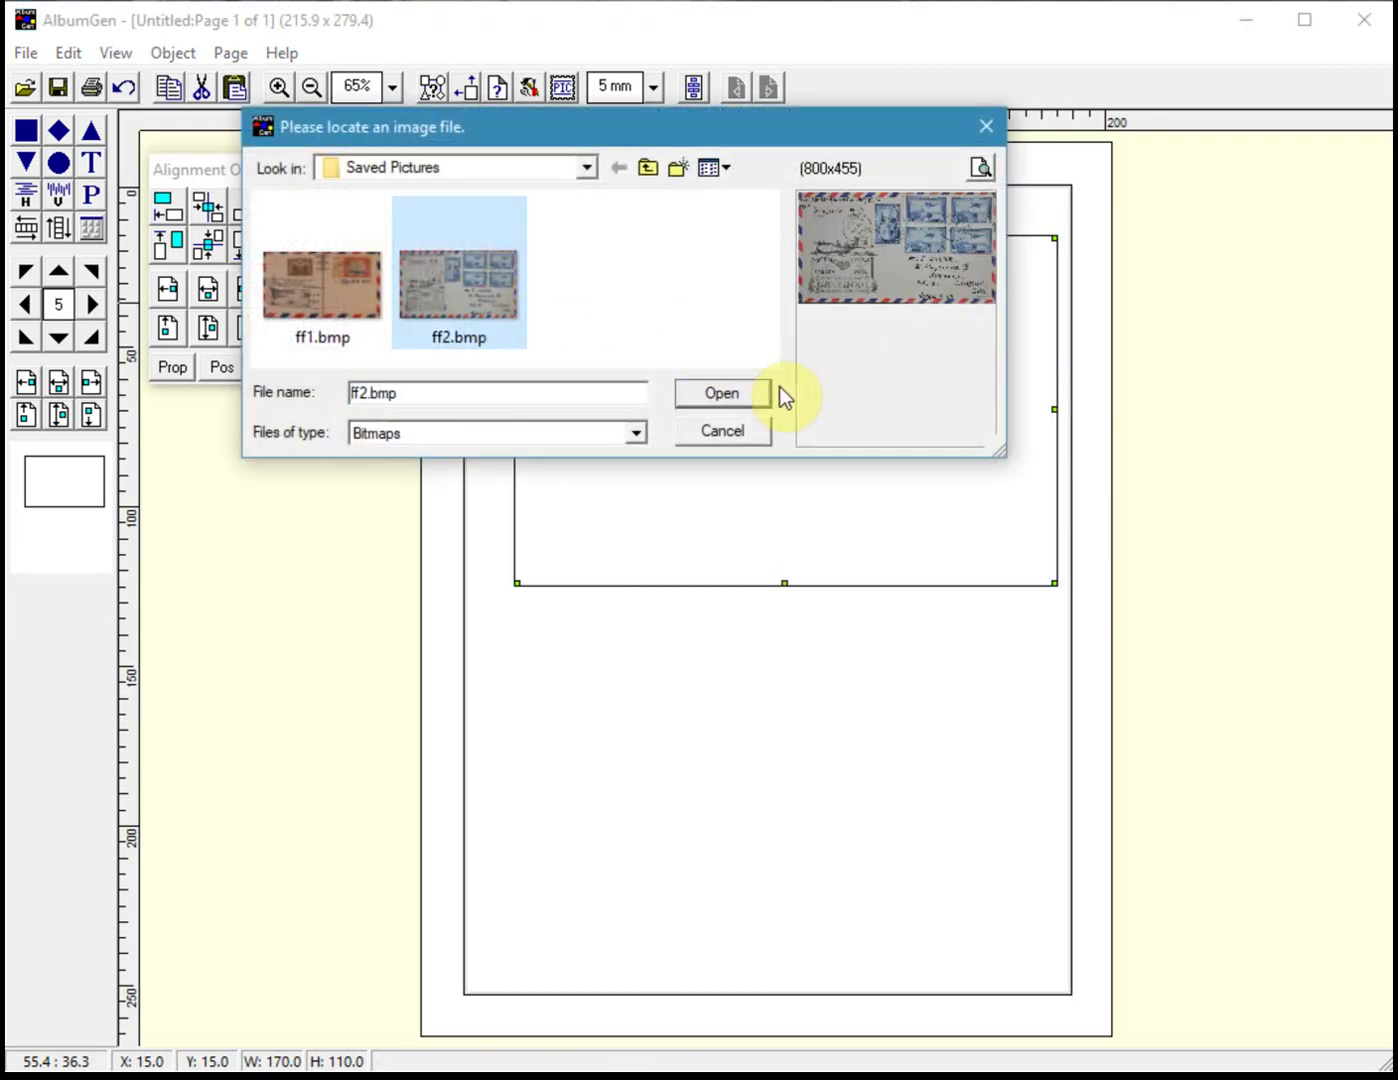
click(747, 391)
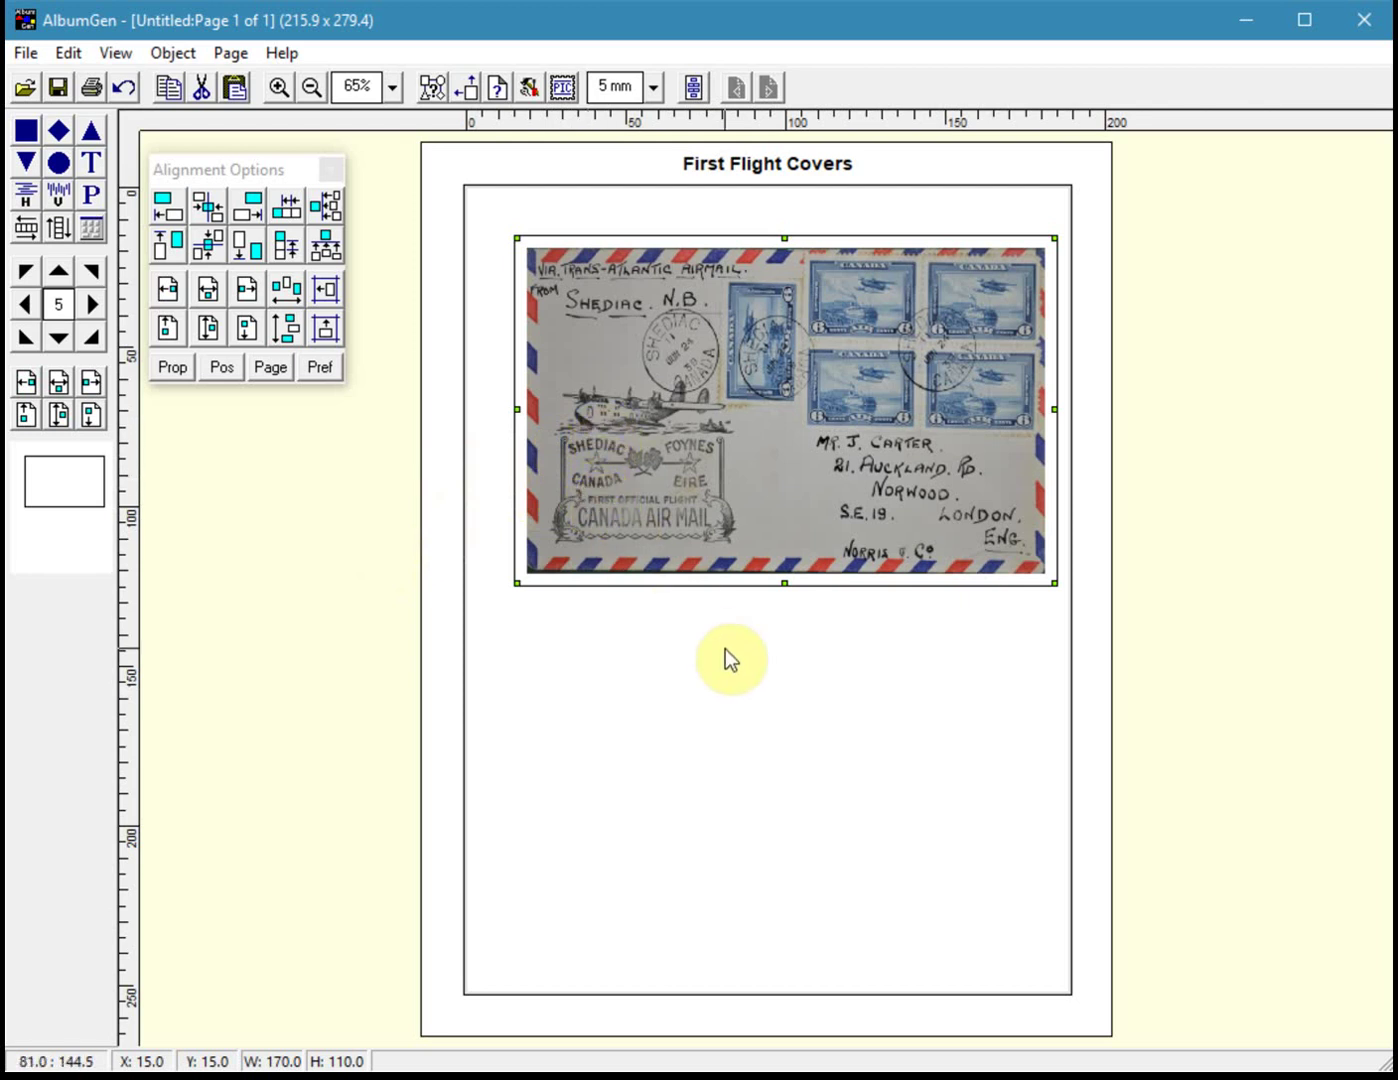
click(697, 686)
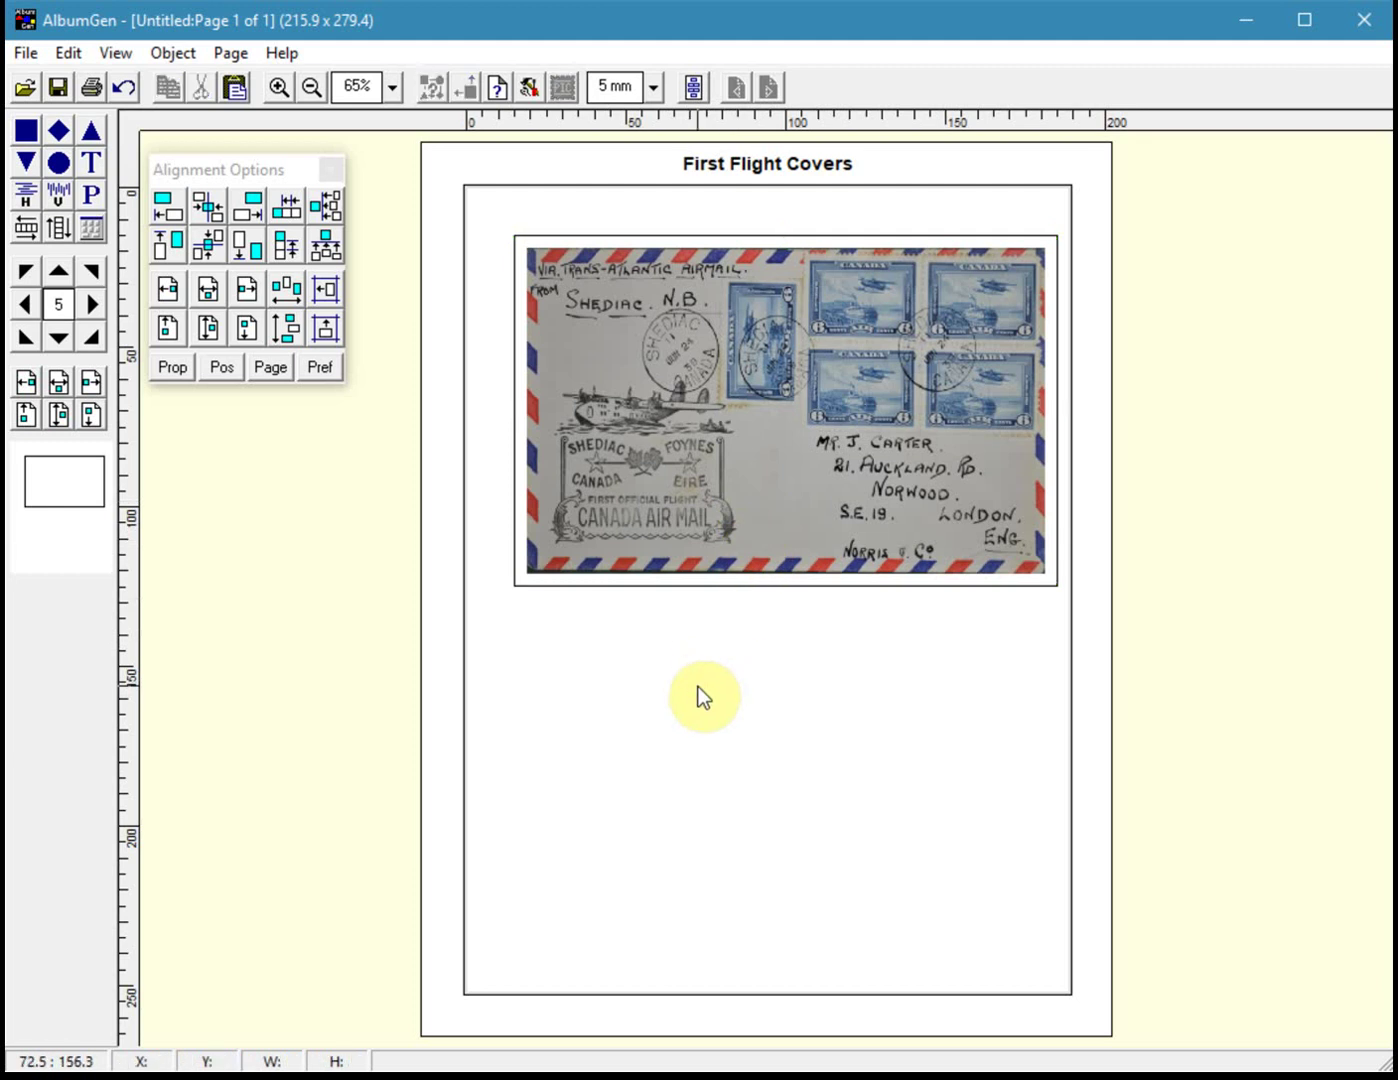
key(ctrl+v)
Move the pasted copy to the lower half and change its image to ff1.bmp
click(512, 616)
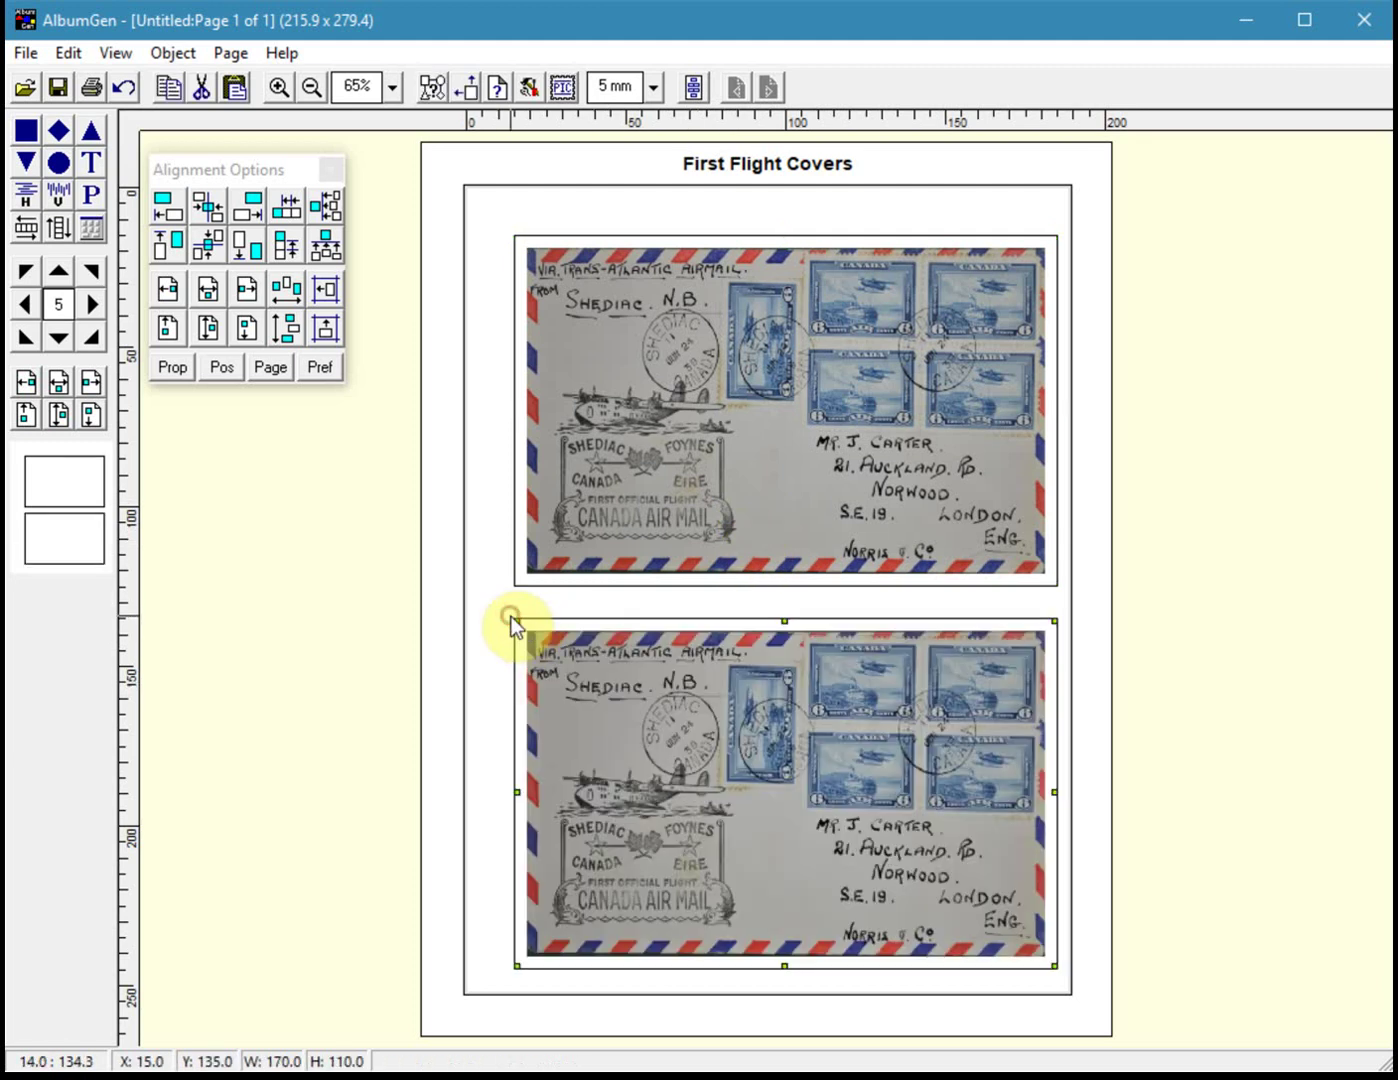
right_click(601, 670)
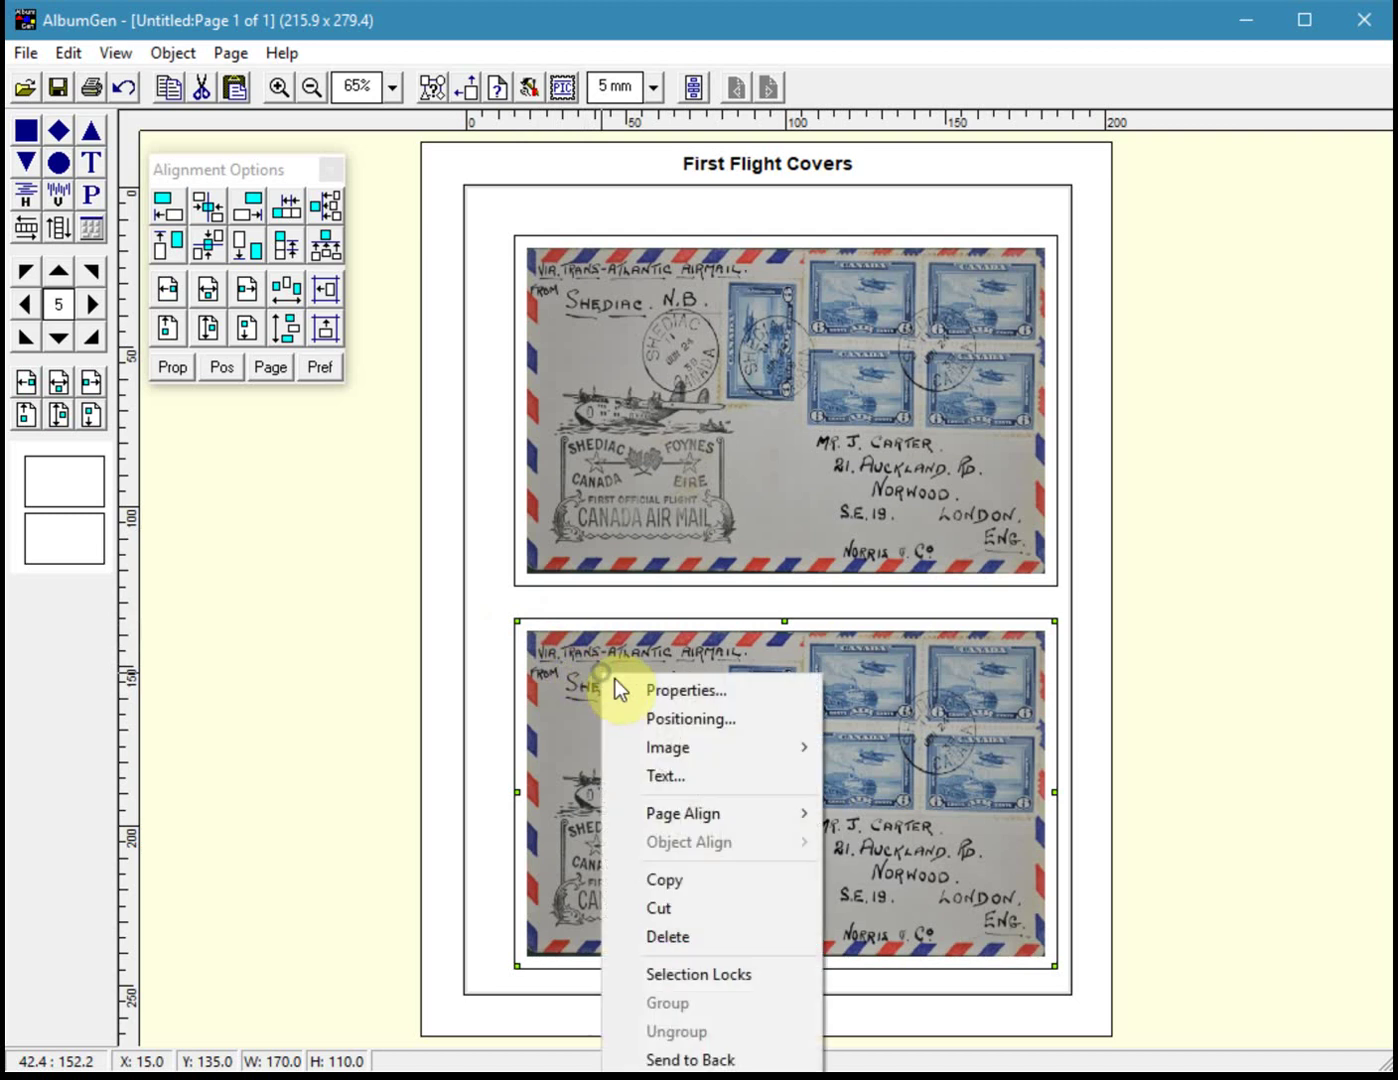
mouse_move(748, 745)
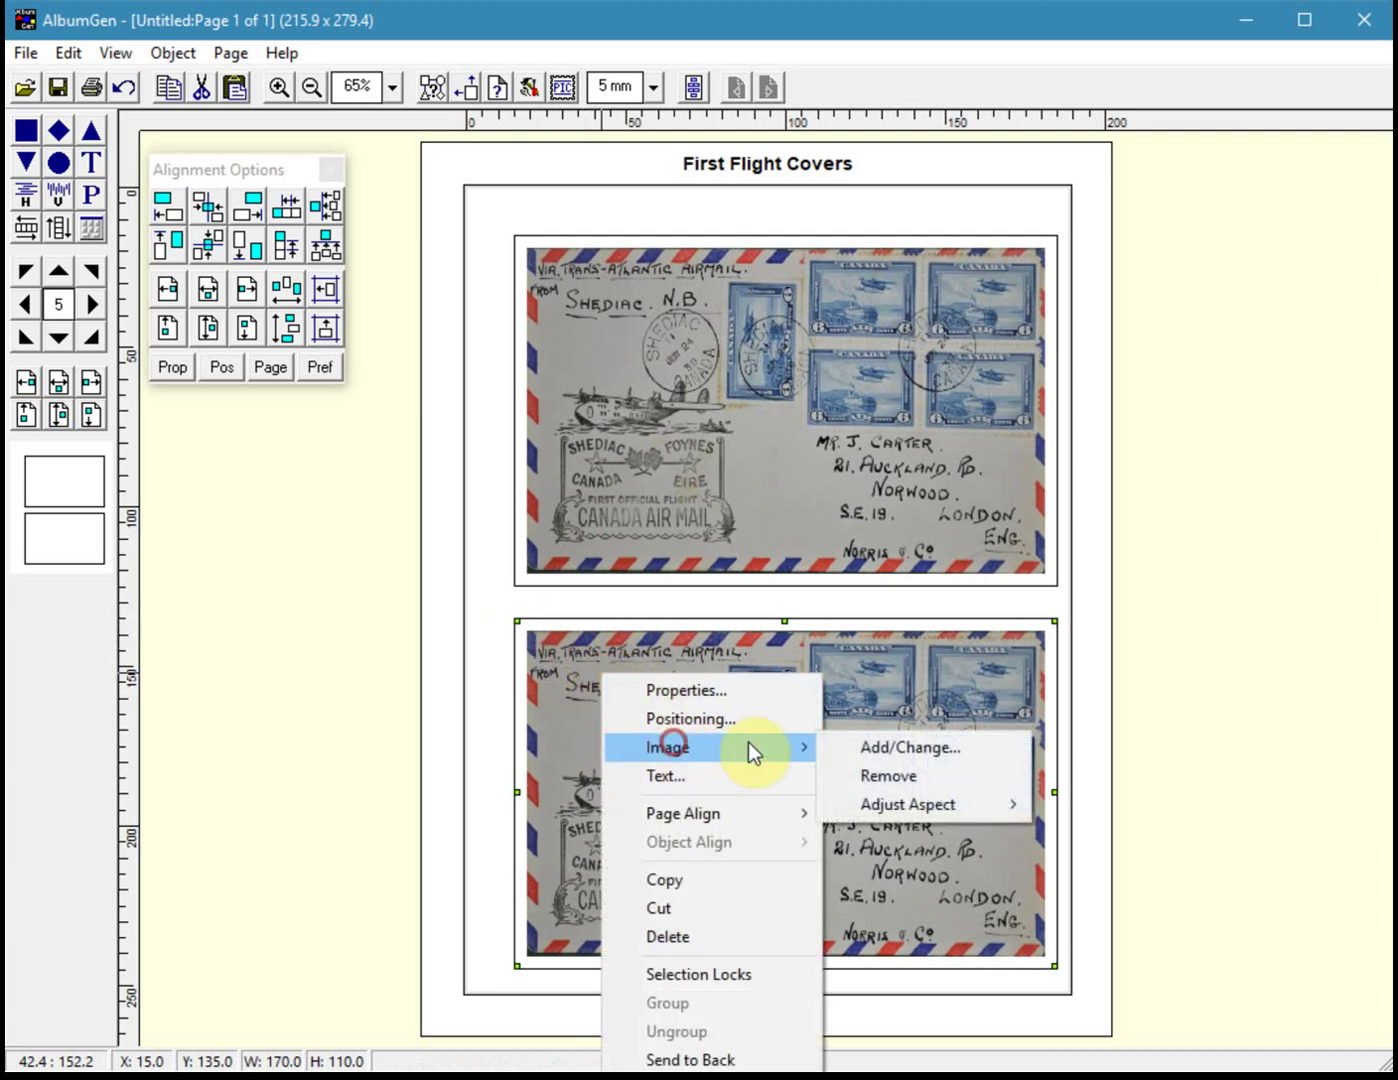
click(869, 747)
click(325, 311)
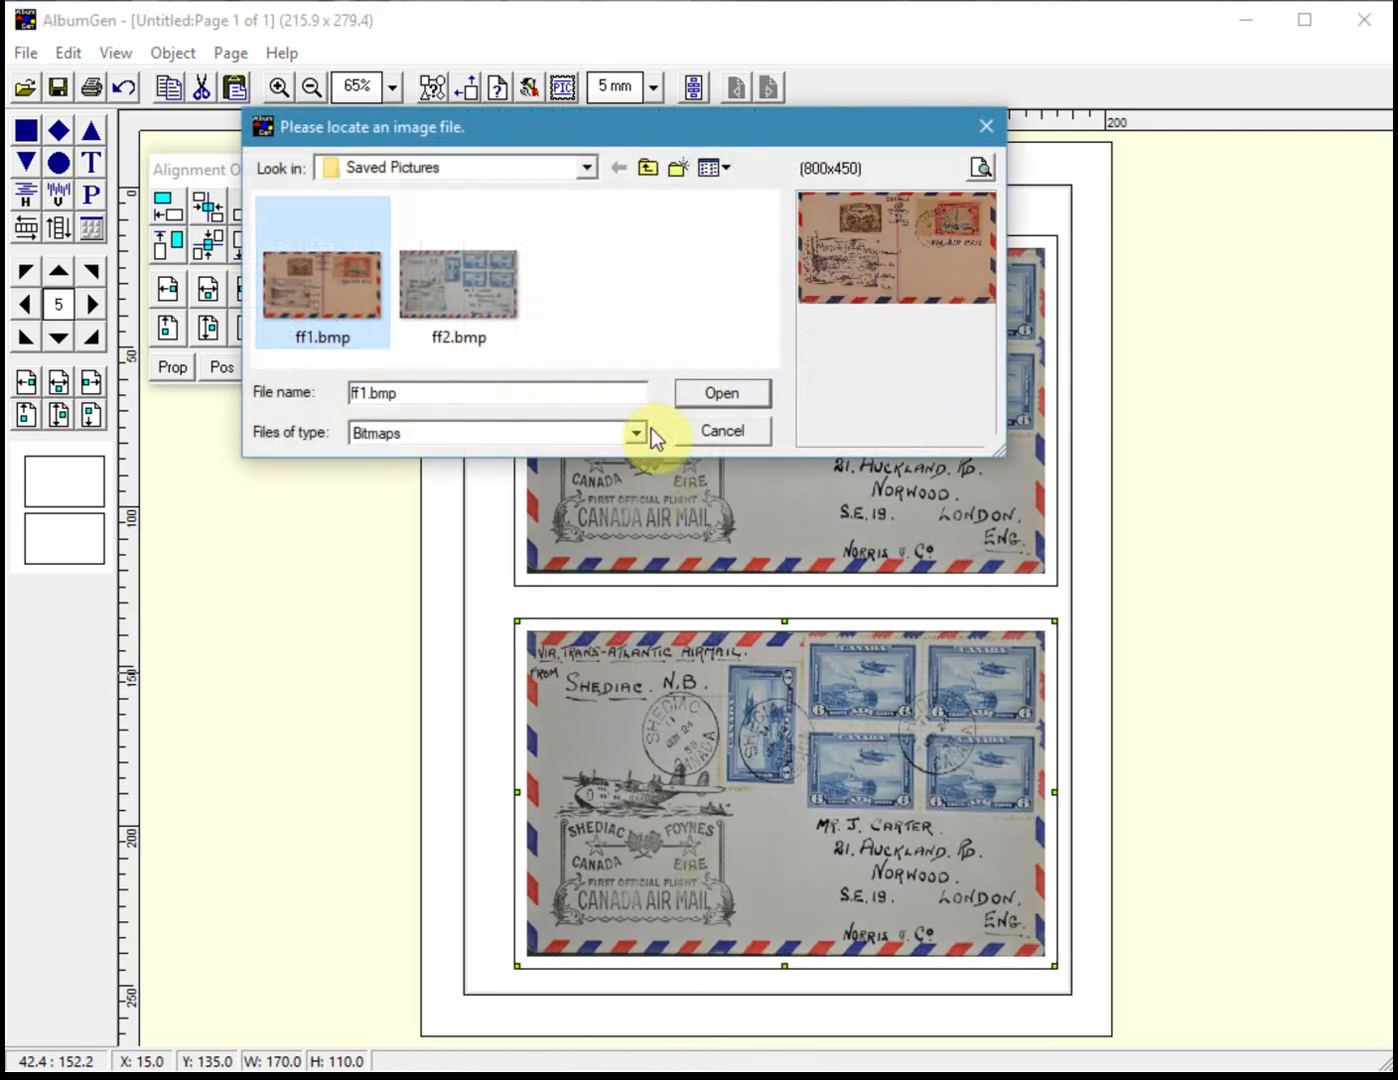
click(716, 395)
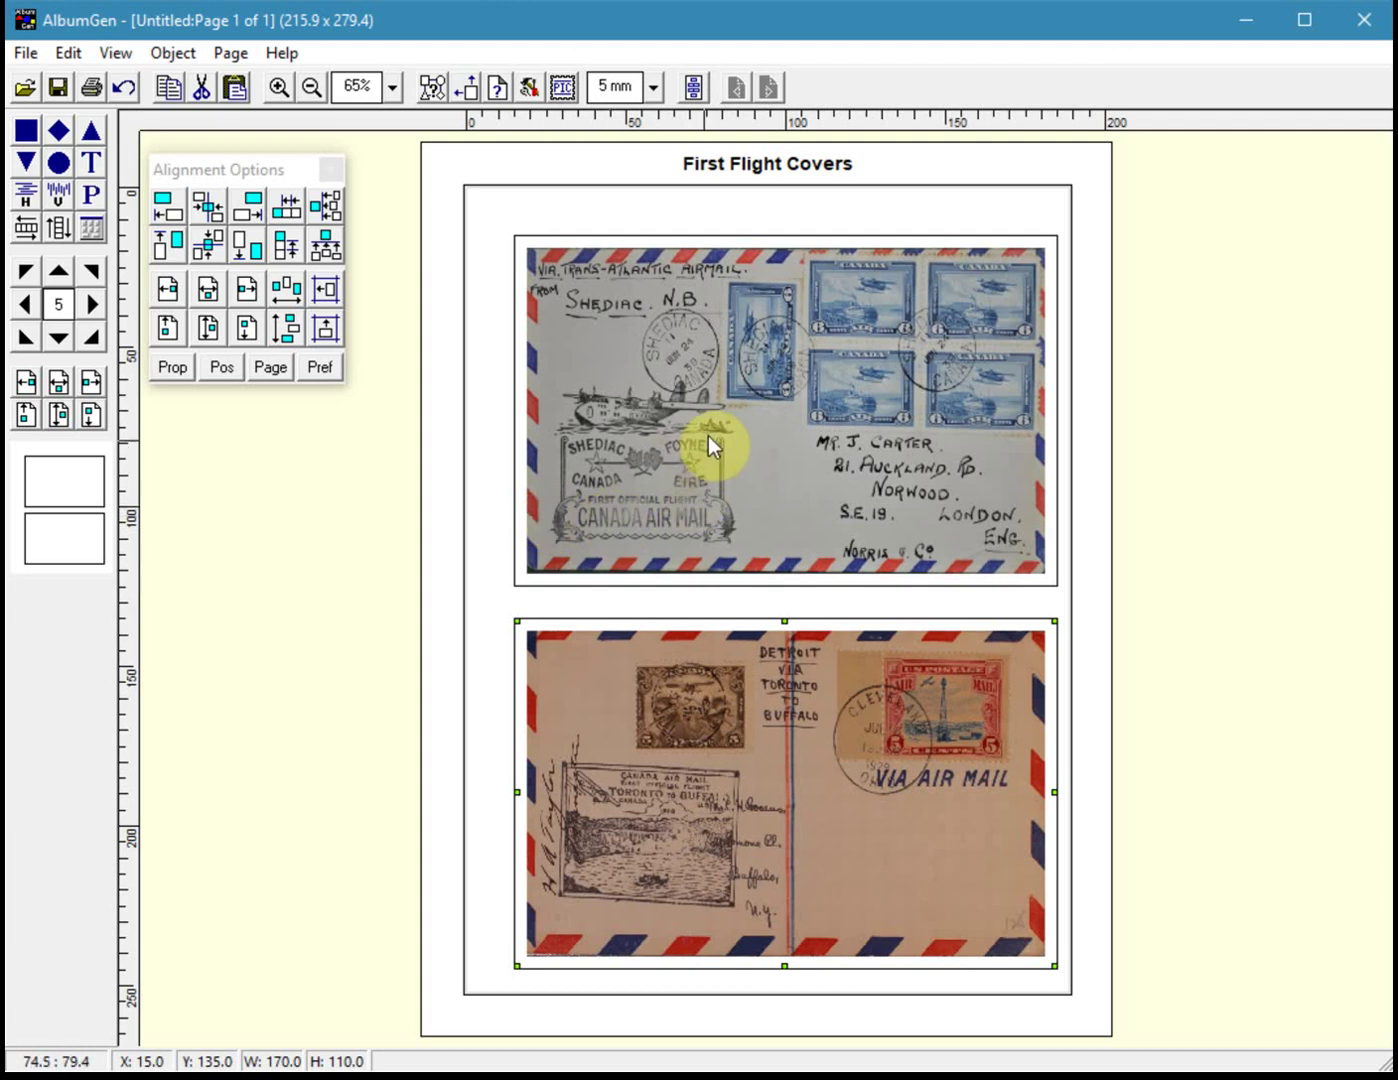
Centre both covers horizontally and space them evenly down the page
click(724, 487)
shift+click(744, 667)
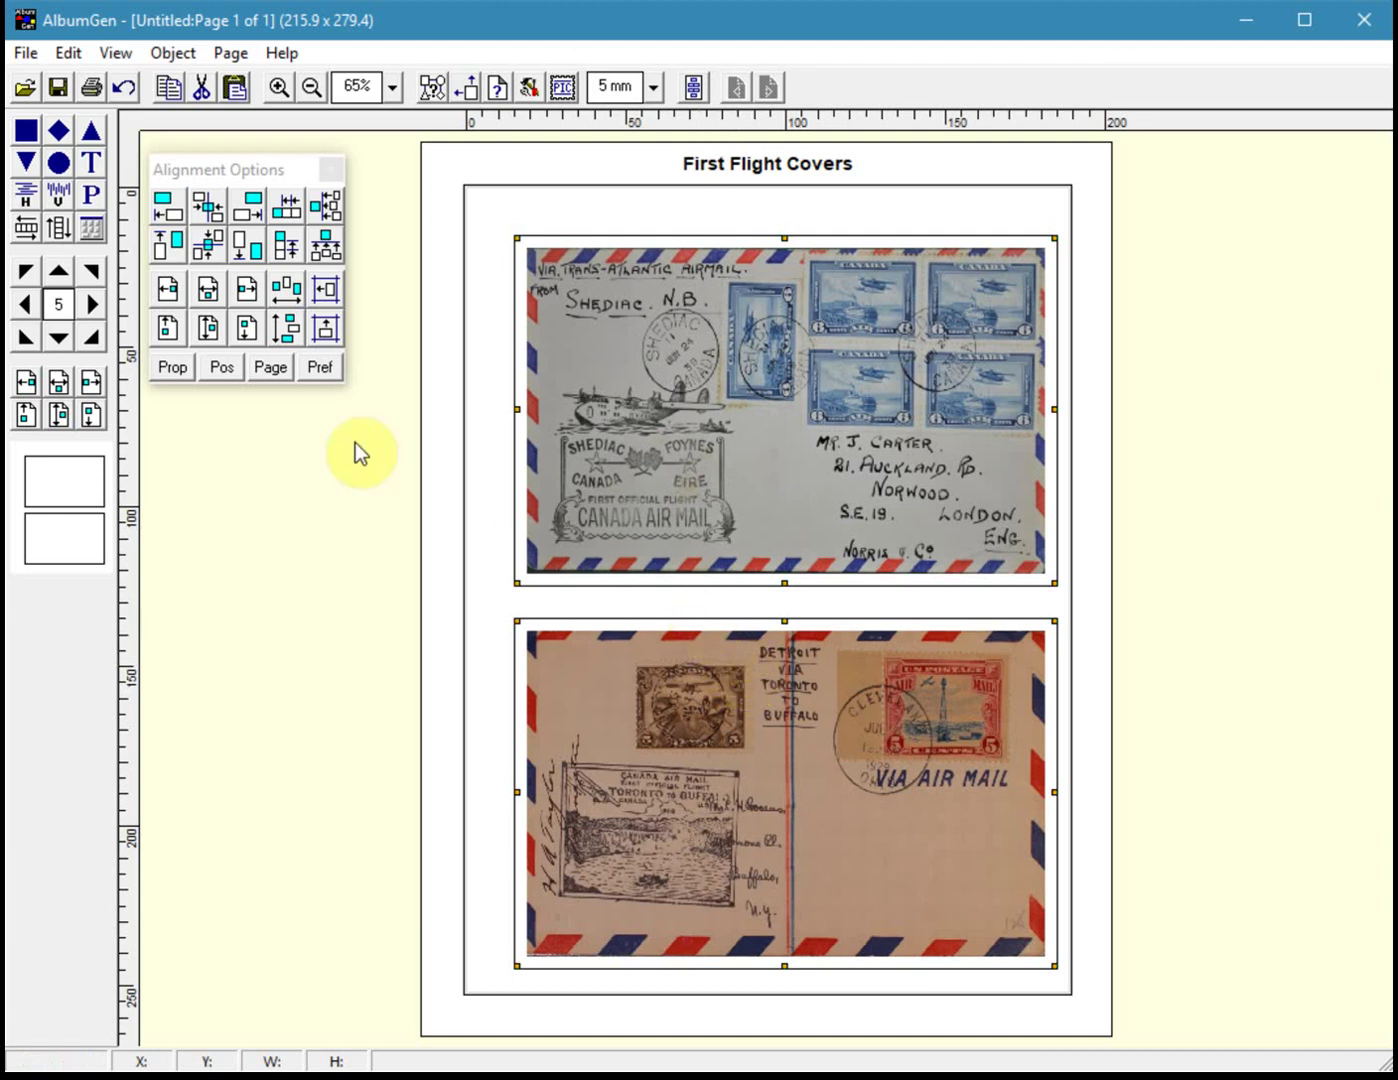
click(58, 384)
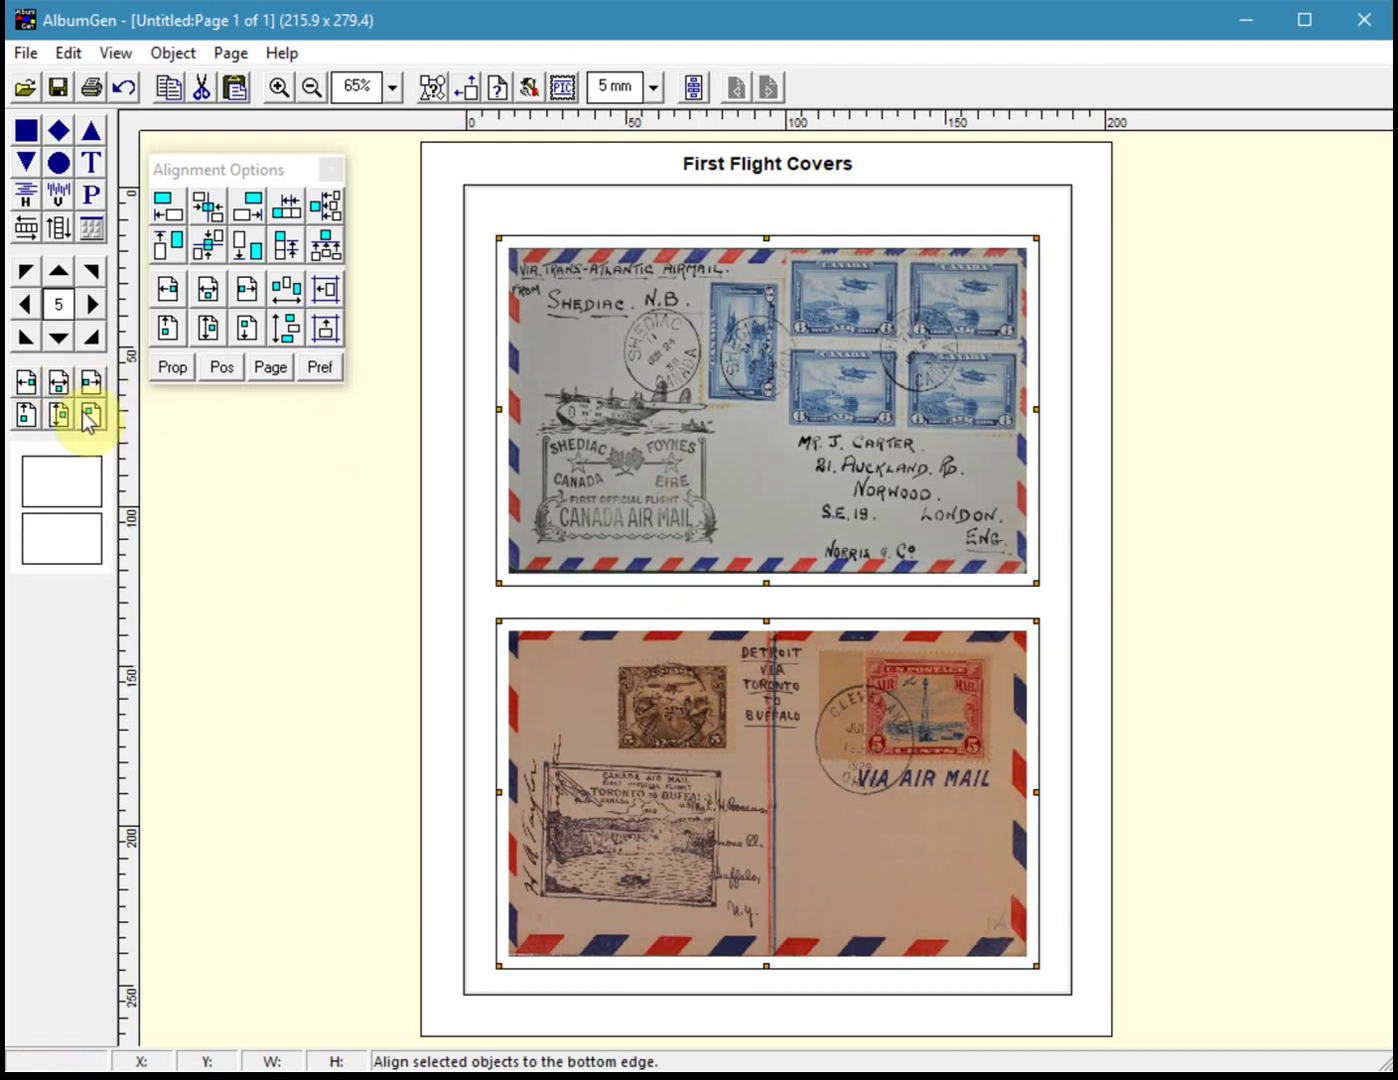
click(60, 414)
click(595, 592)
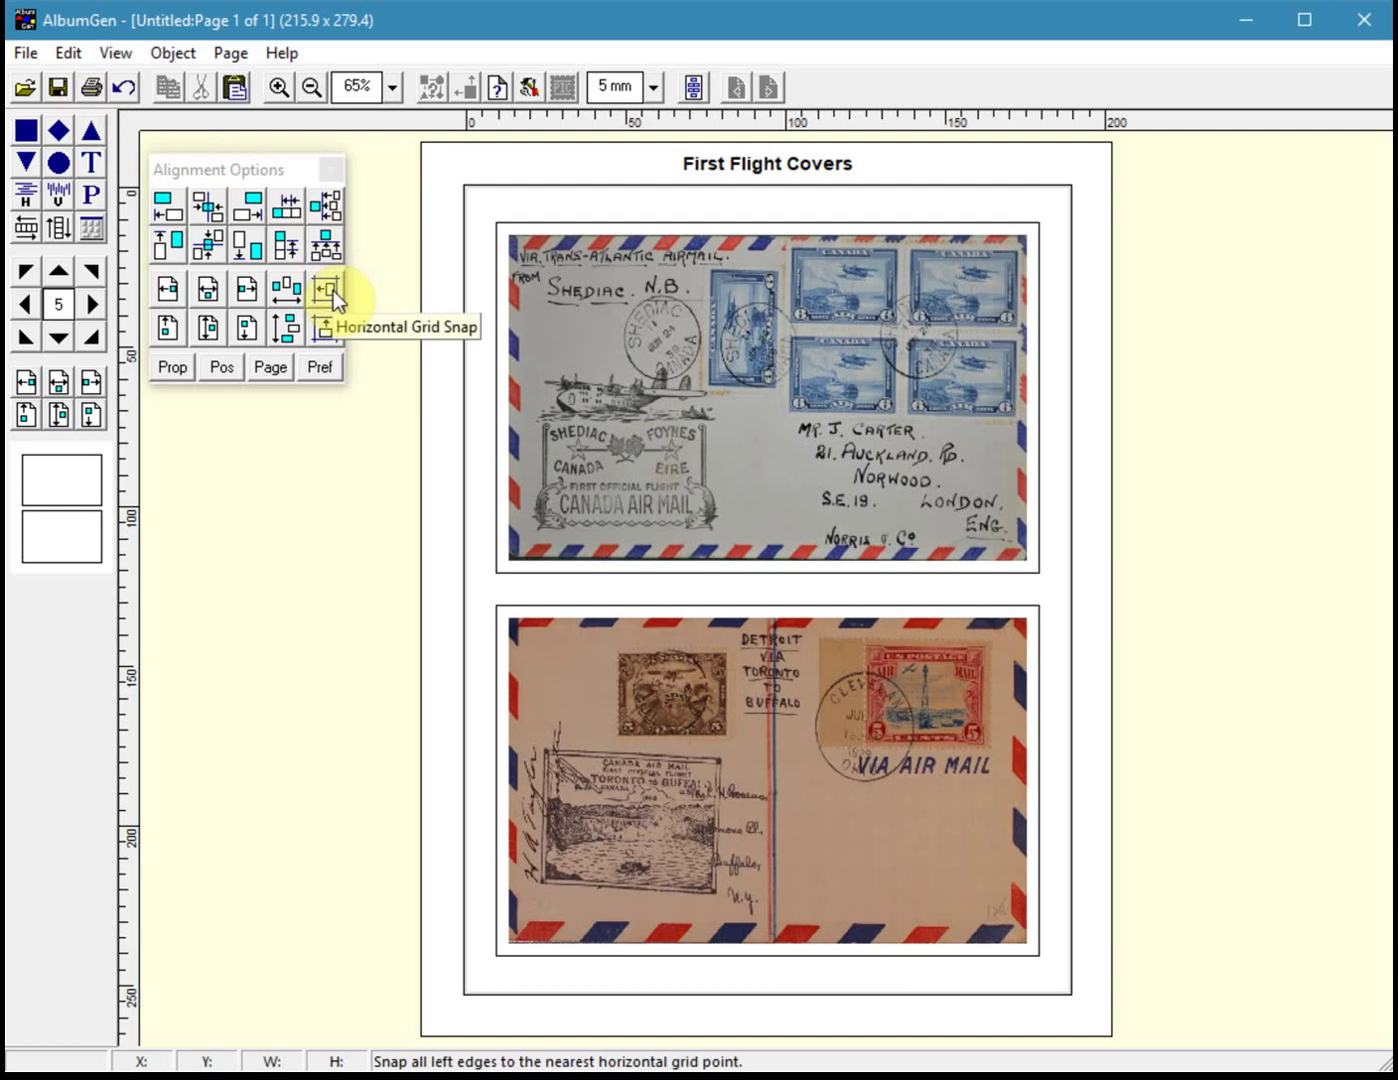
Save the modified layout over FisrtFlightMaster.agp, confirming the replace
click(33, 89)
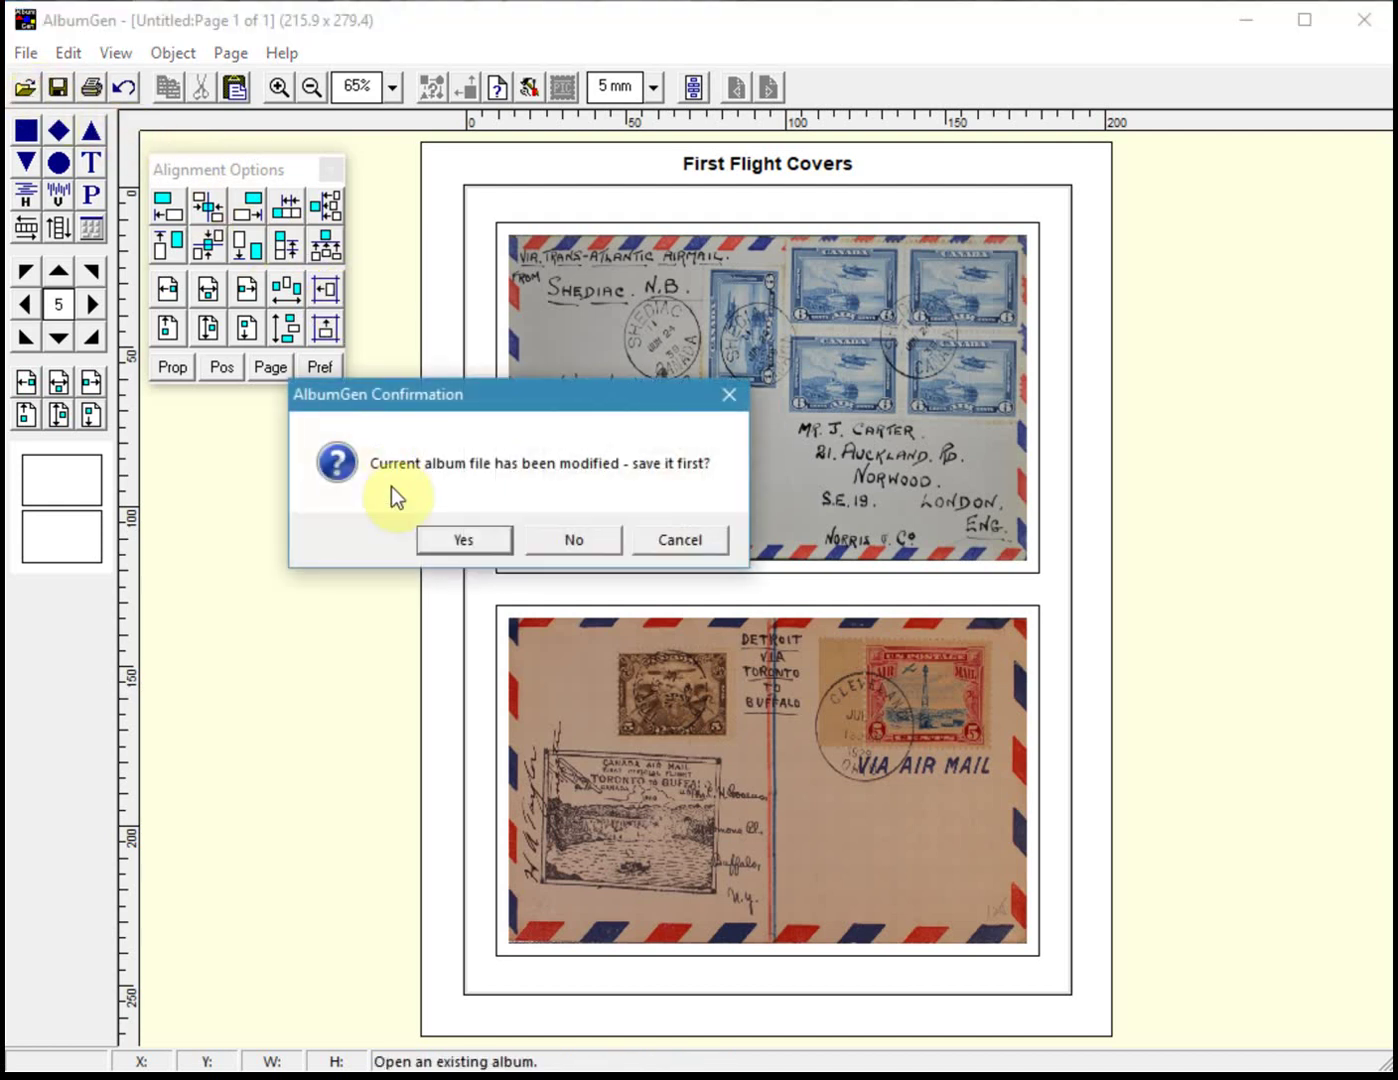
click(443, 535)
click(456, 362)
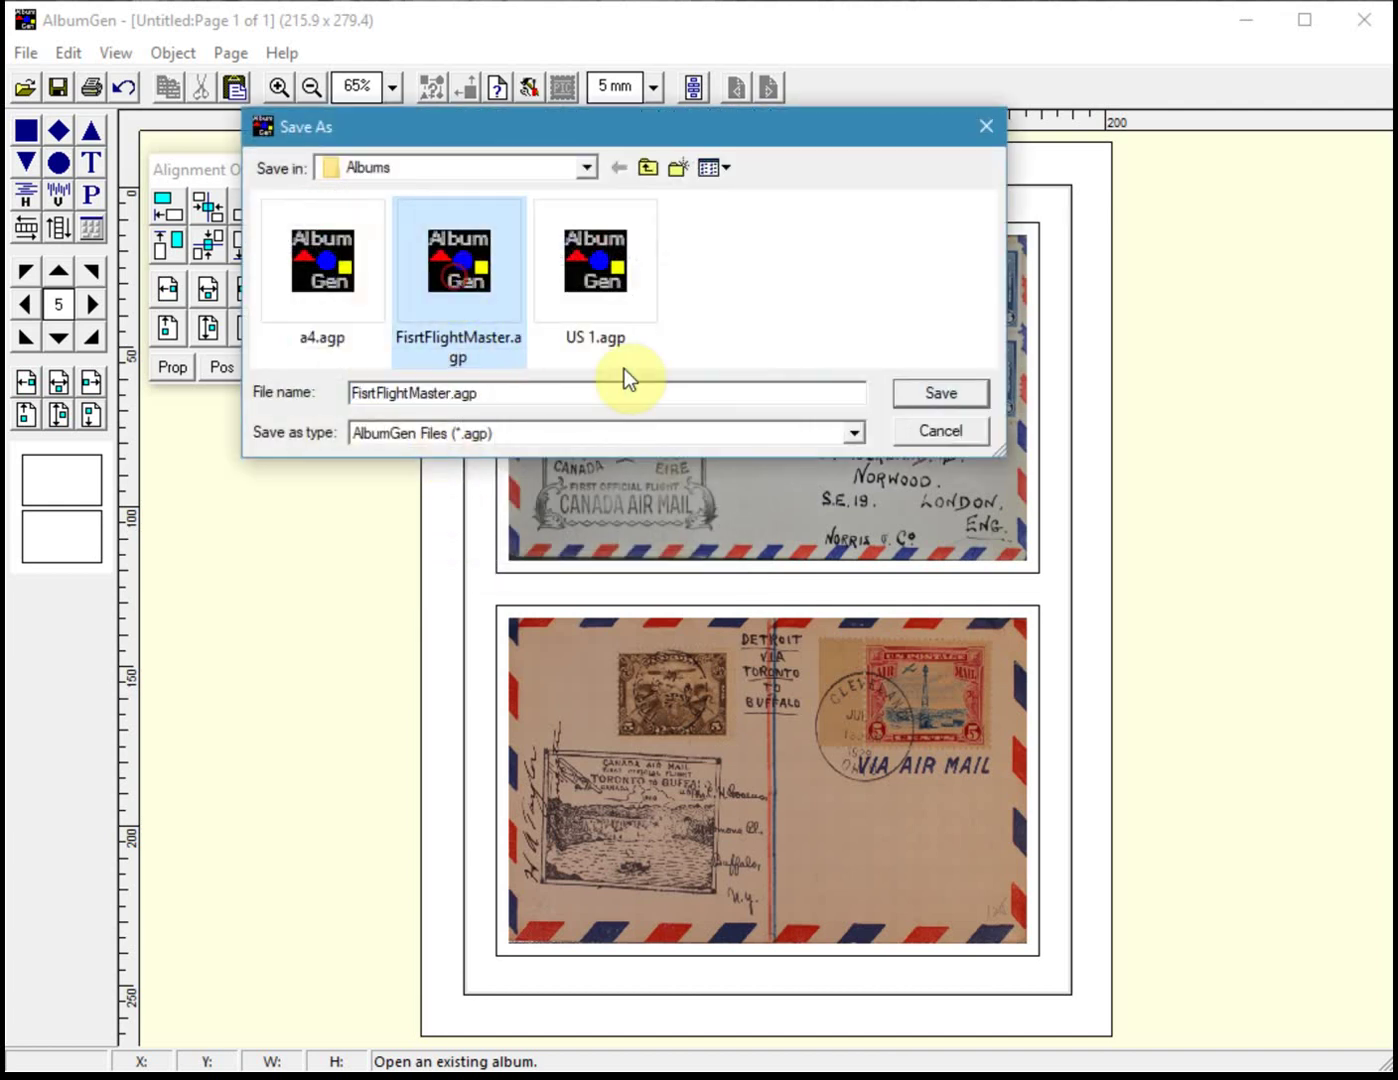
click(917, 397)
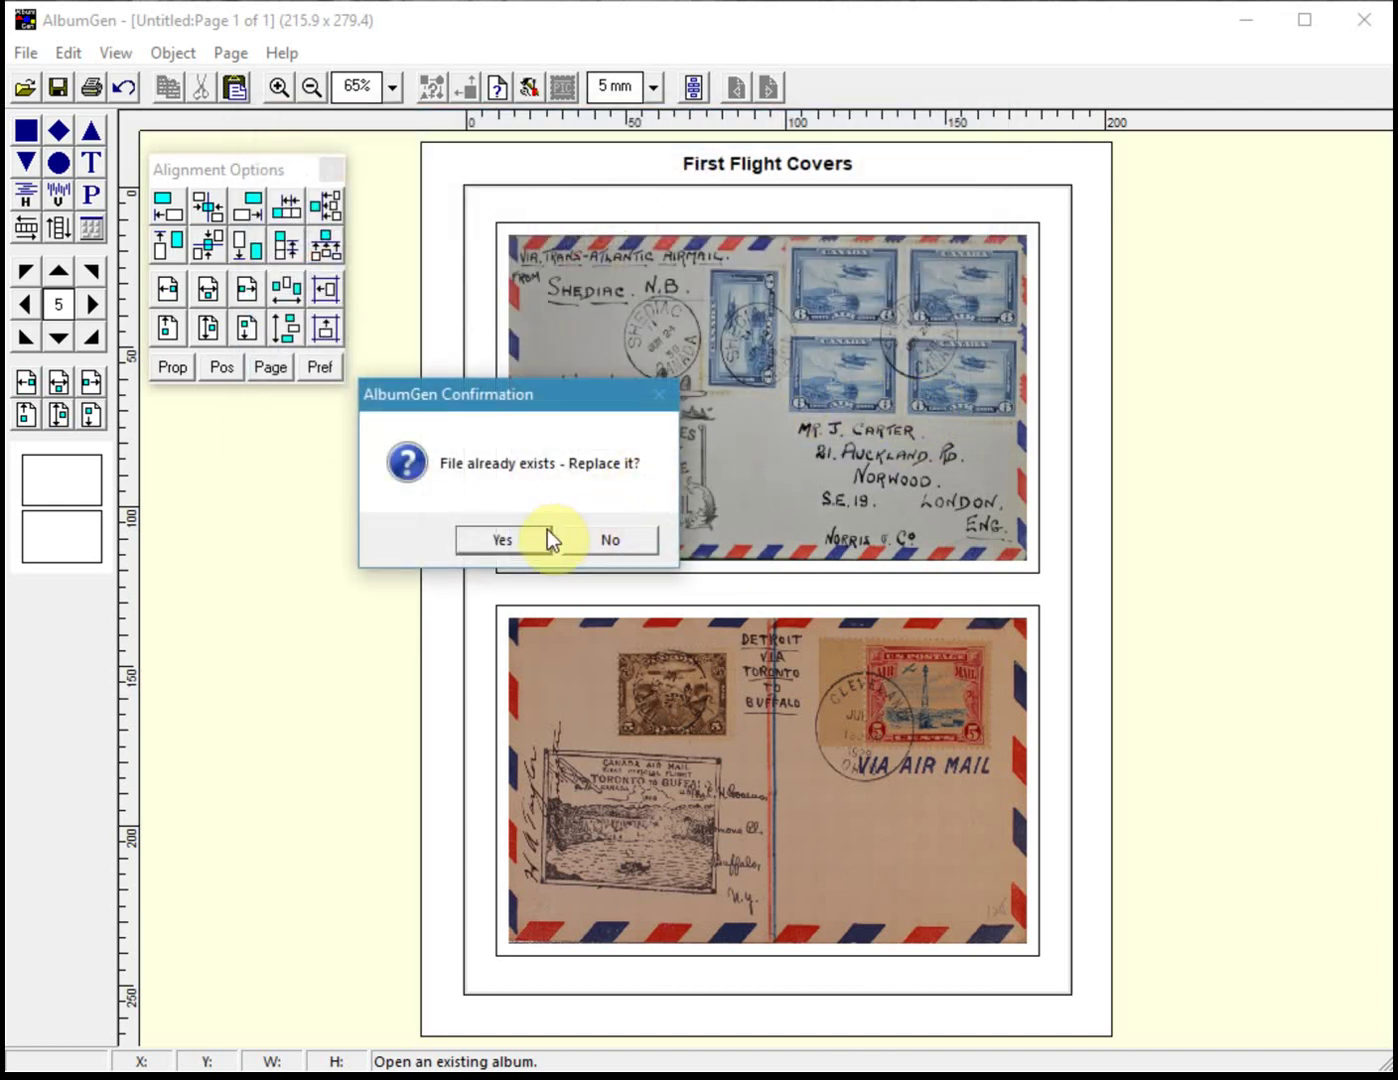
click(503, 539)
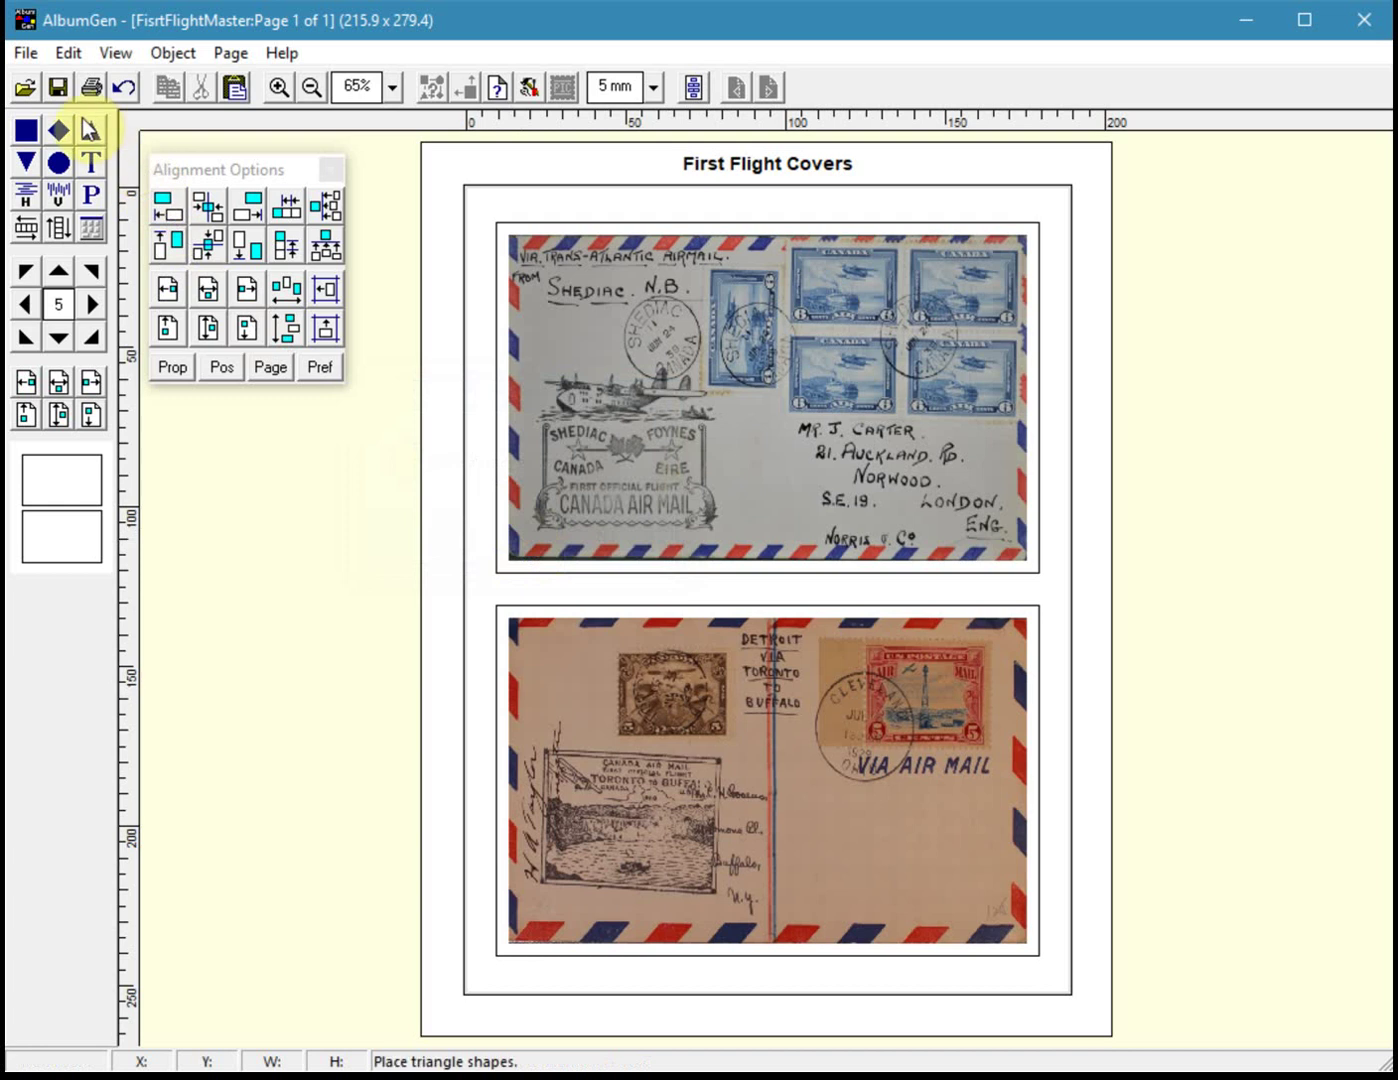
Open the US 1.agp album
click(28, 88)
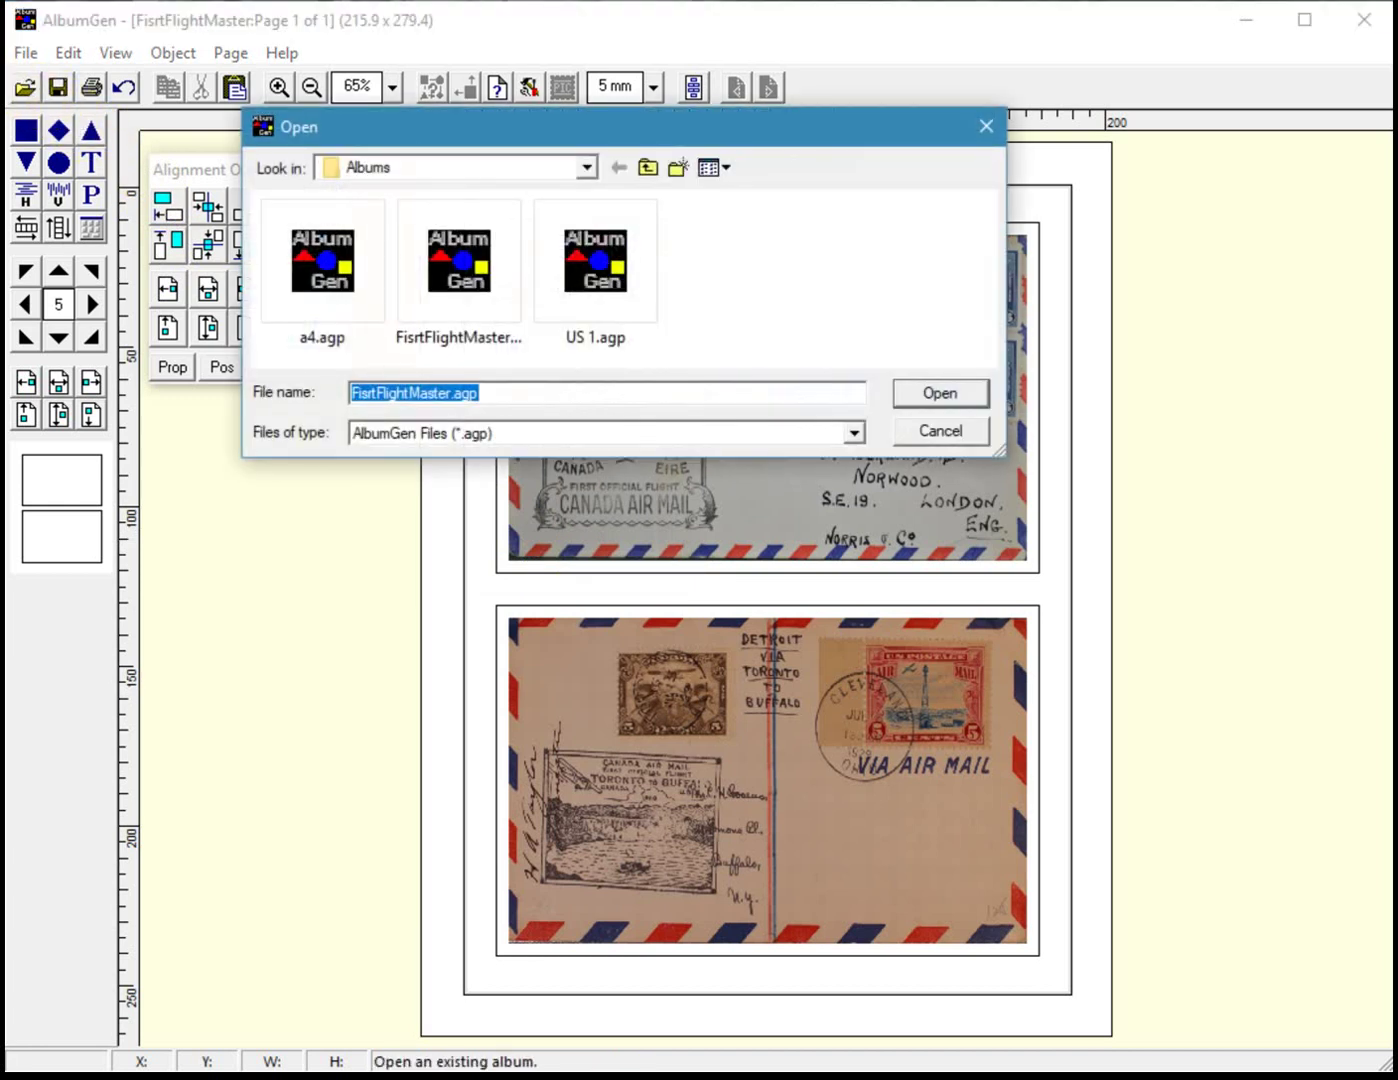
click(574, 264)
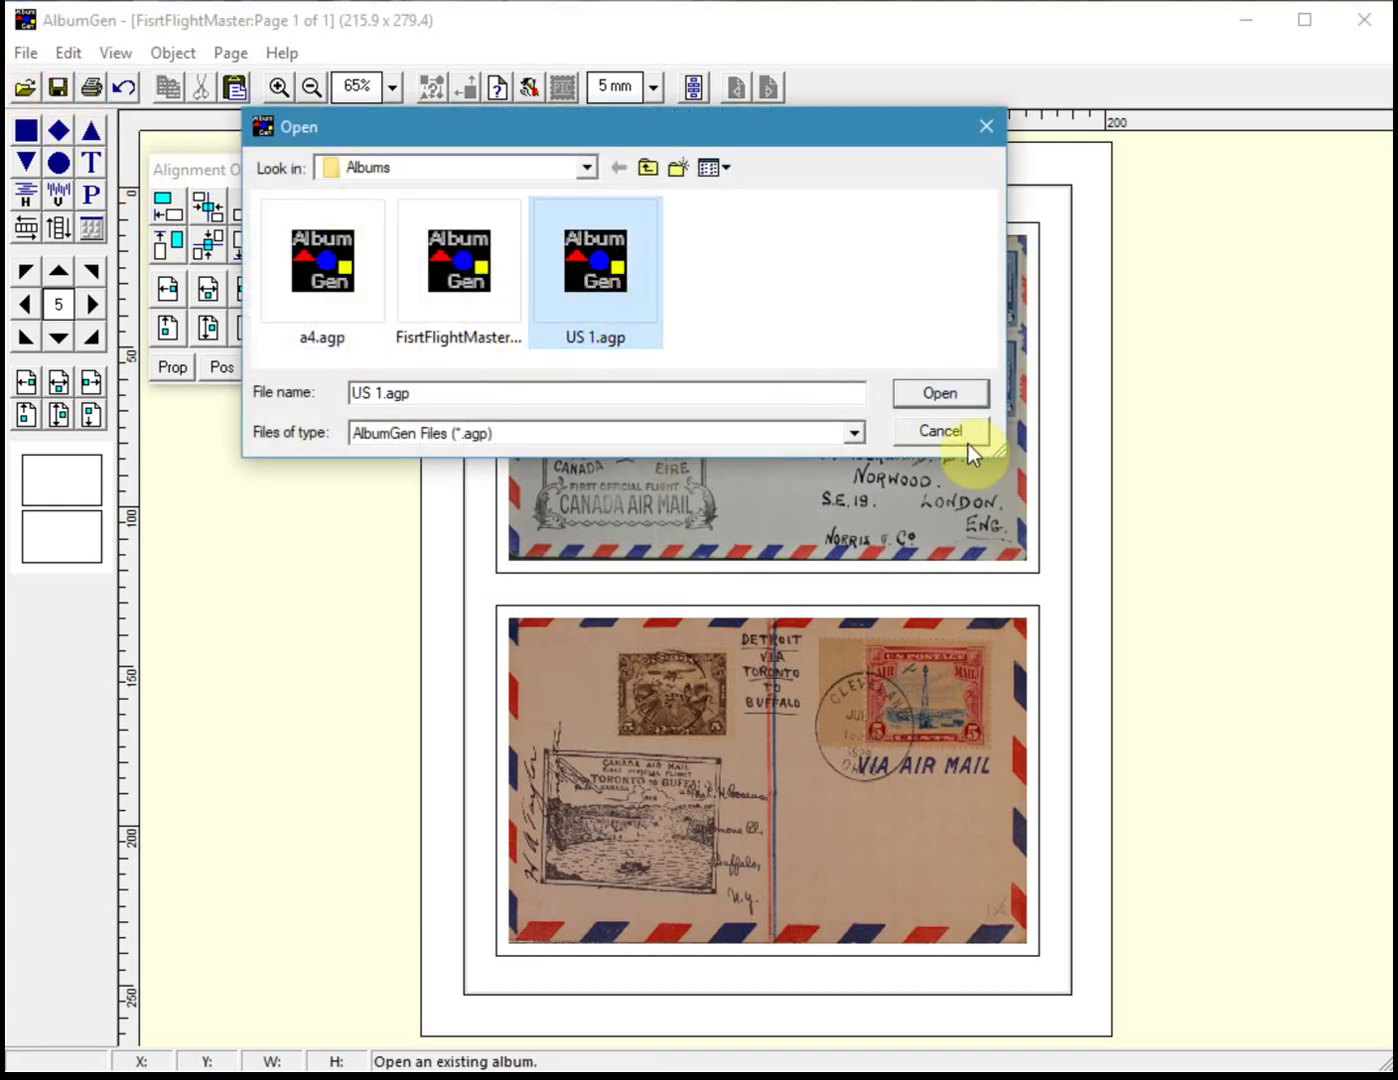
click(919, 397)
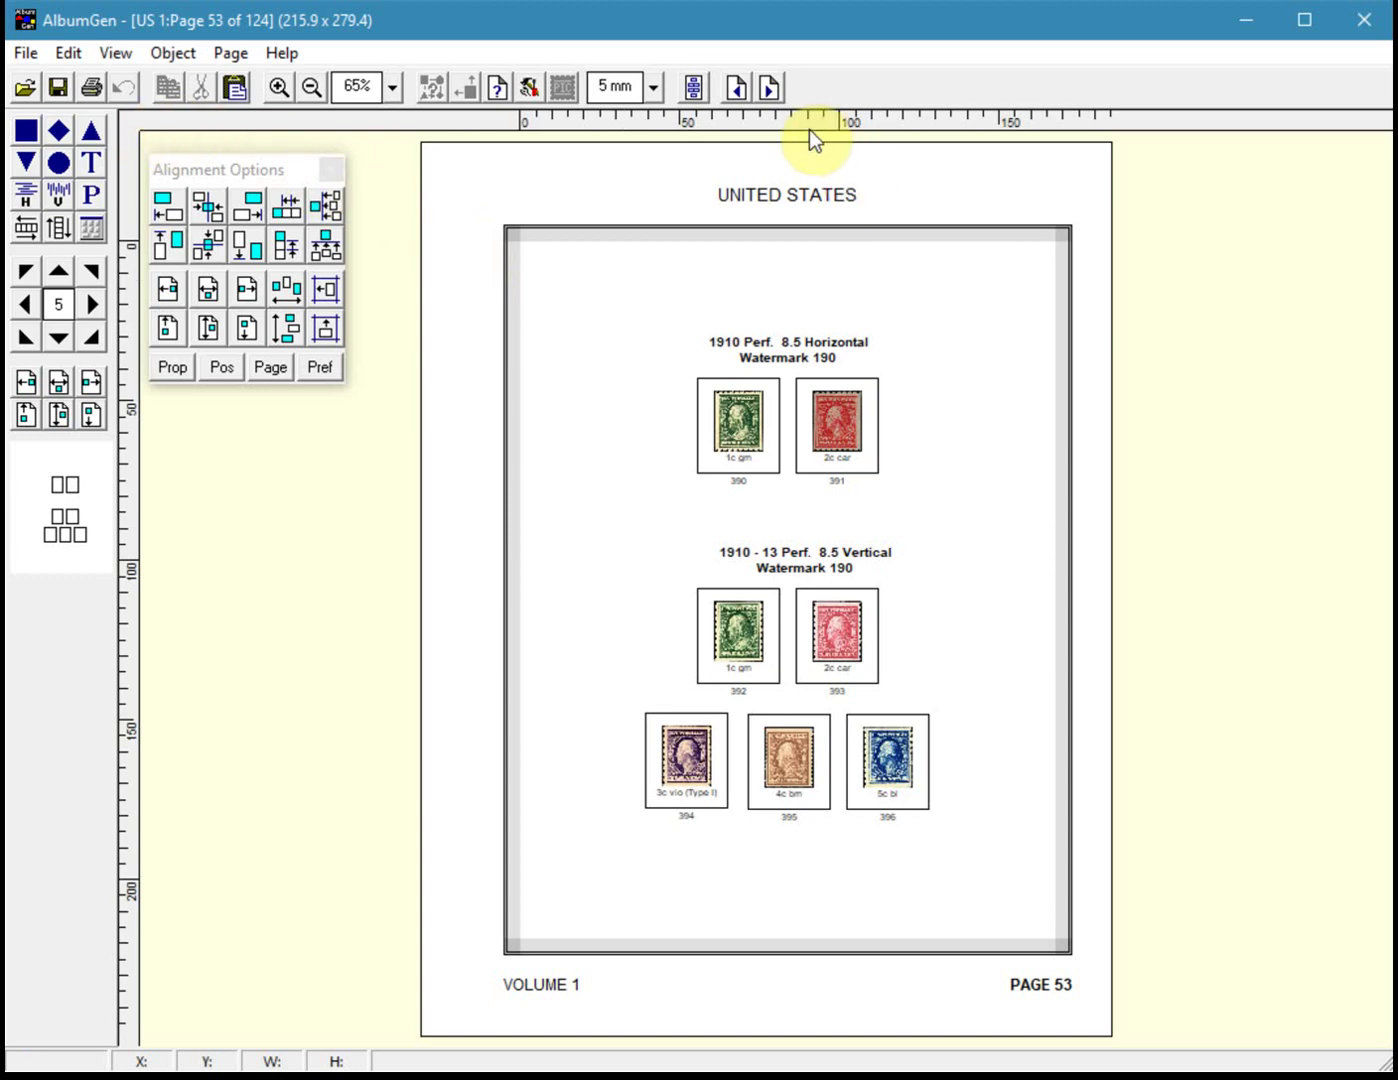
click(765, 89)
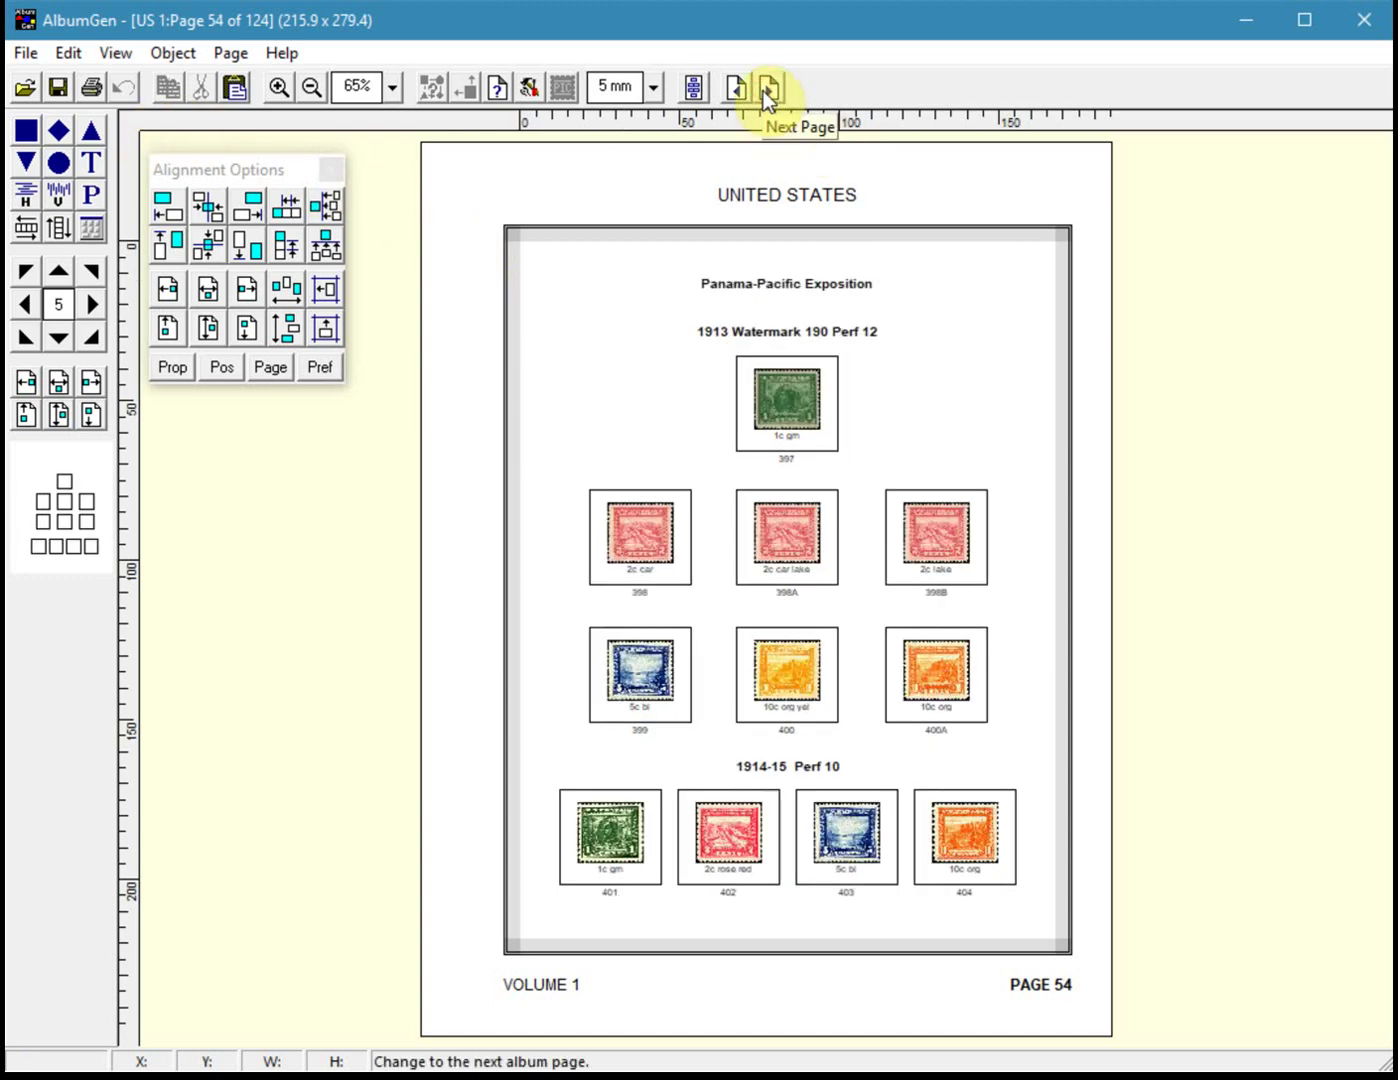
click(766, 88)
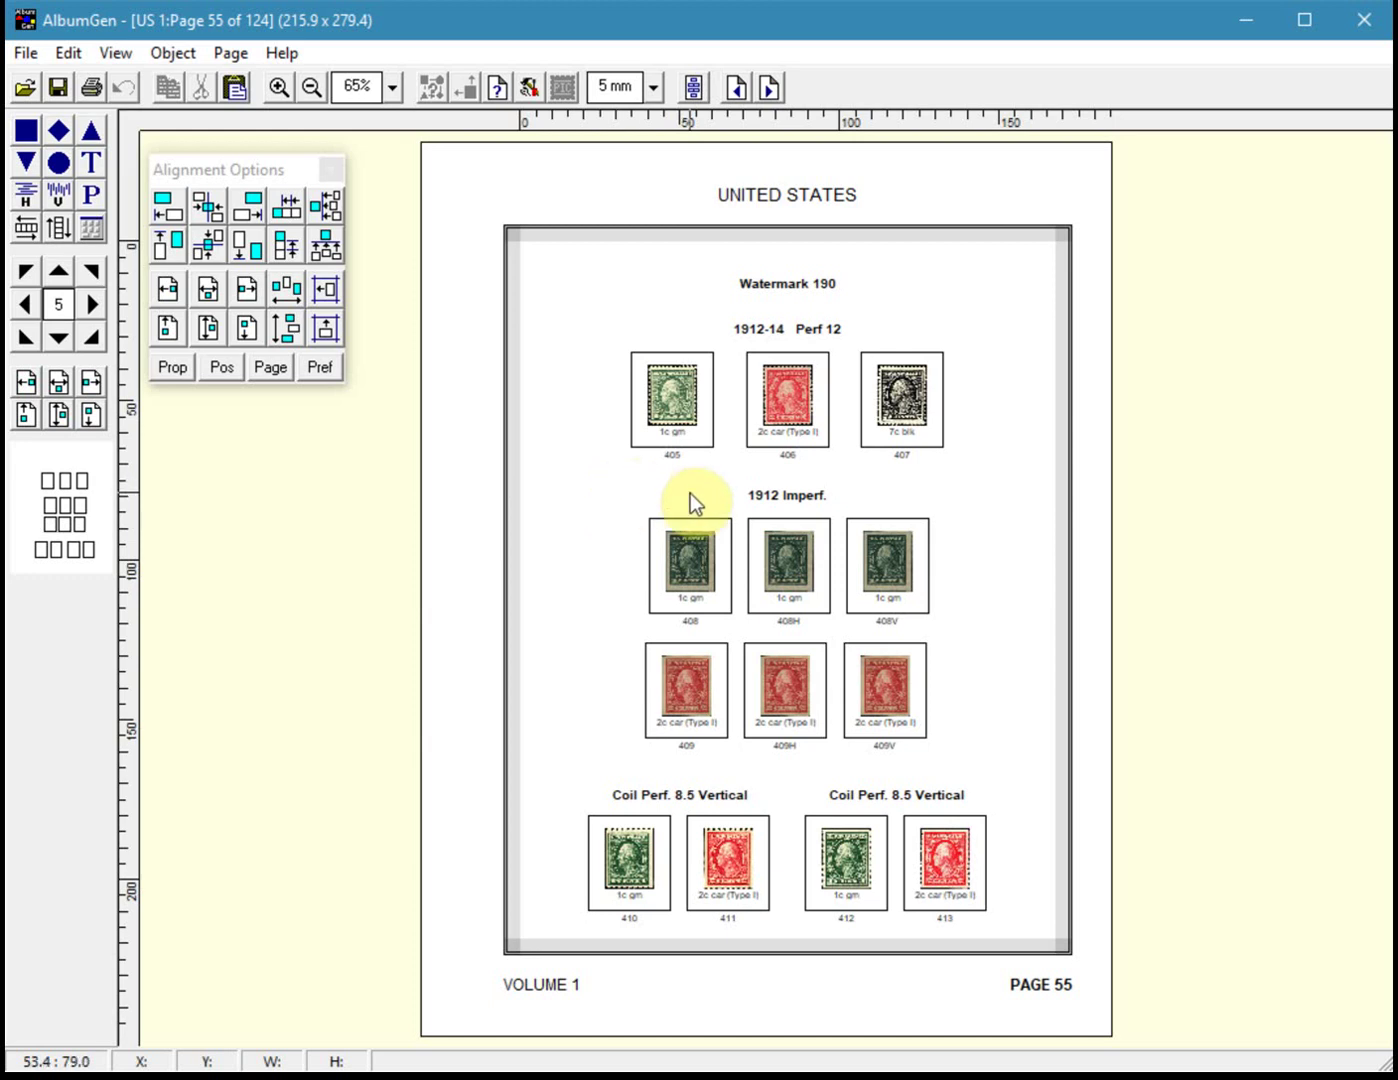
click(461, 196)
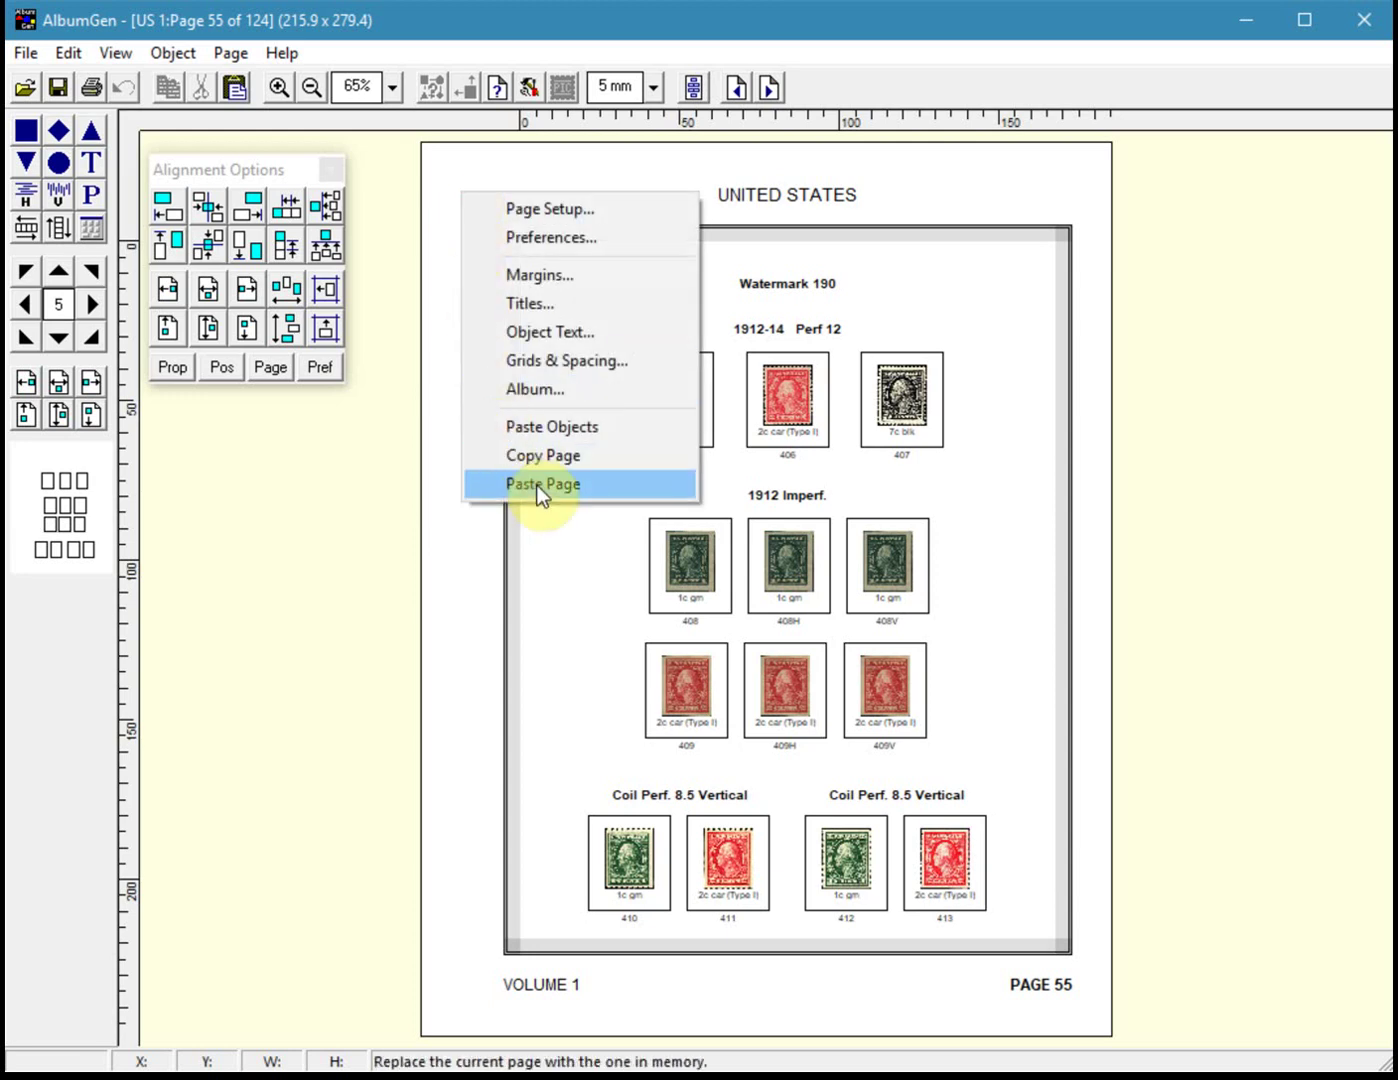
Paste the copied template page over page 55, then page through to page 57
click(538, 484)
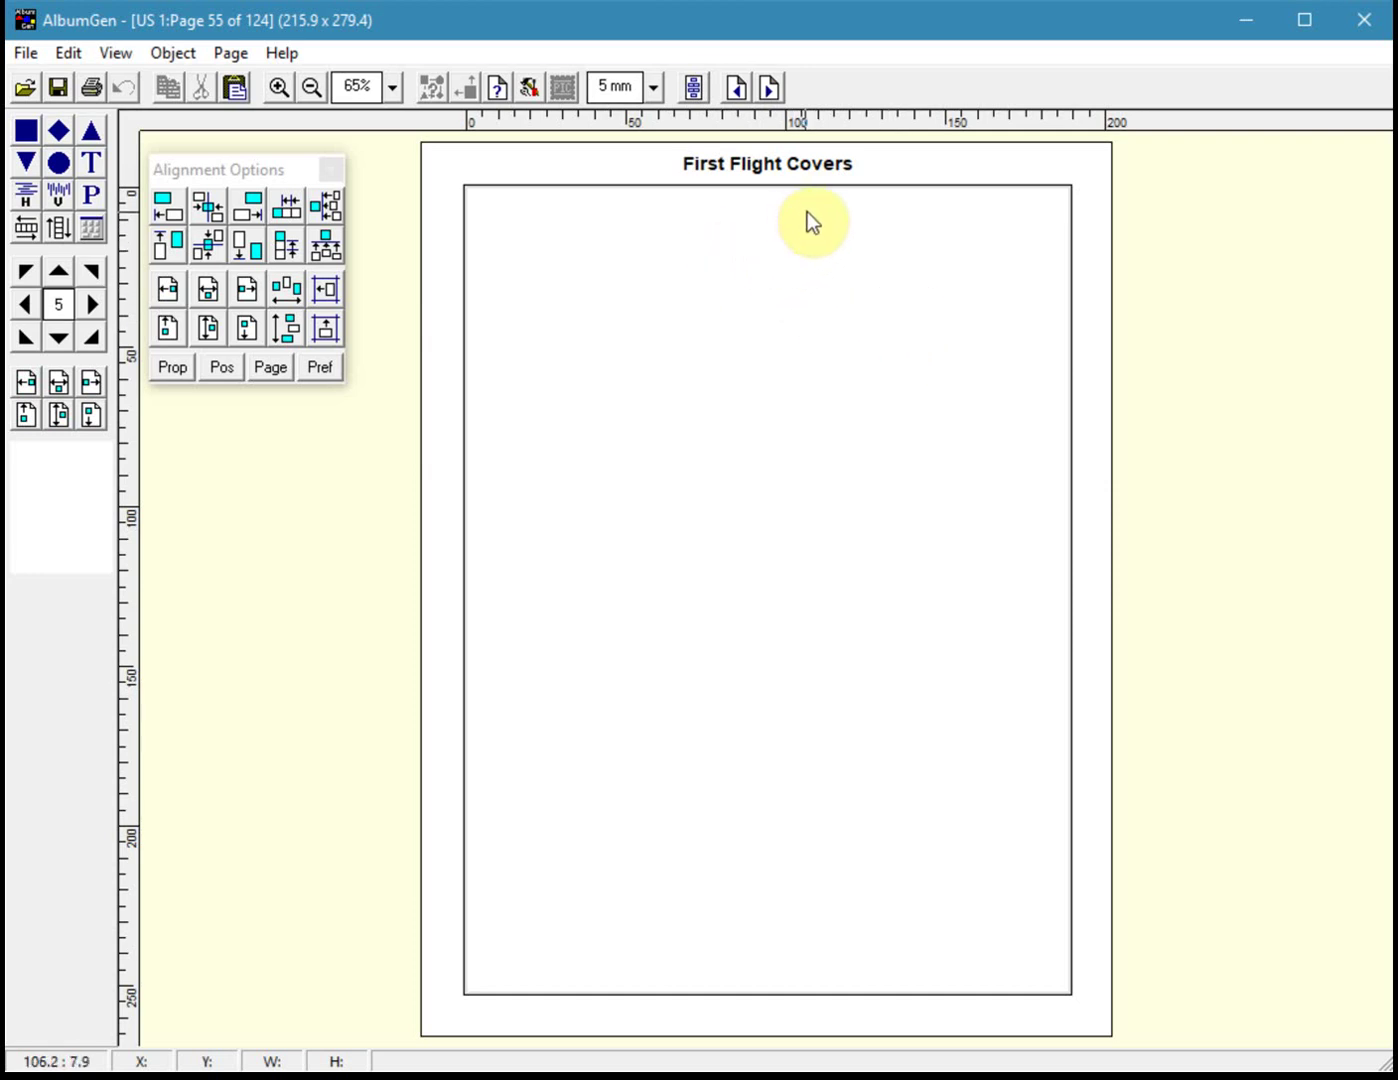
click(767, 94)
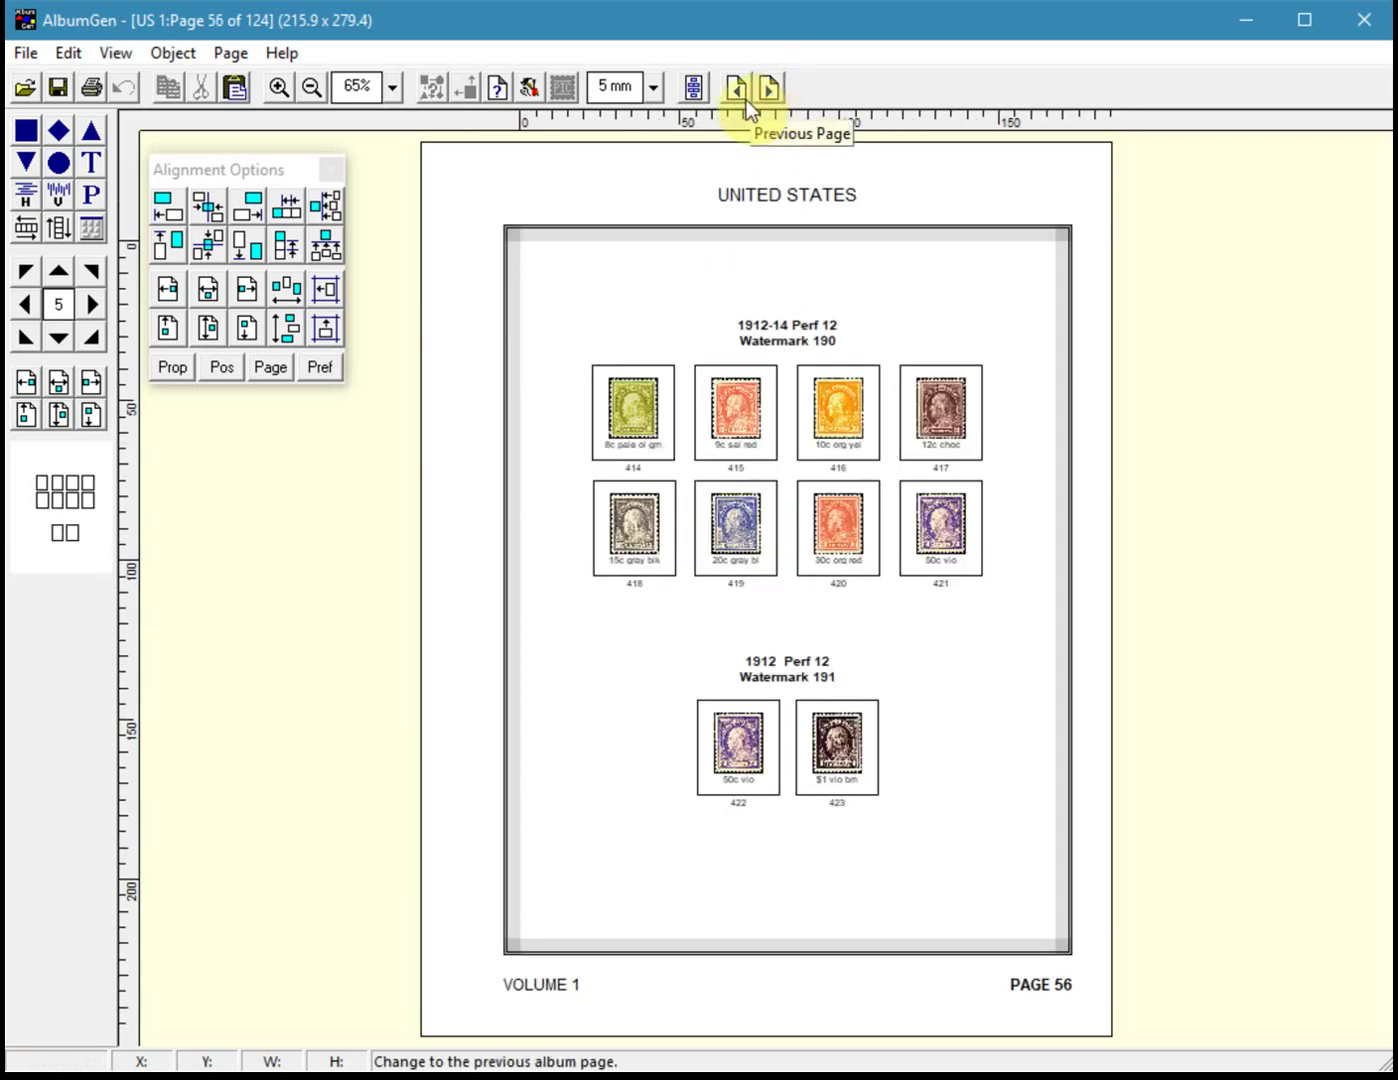
click(746, 100)
click(746, 101)
click(765, 92)
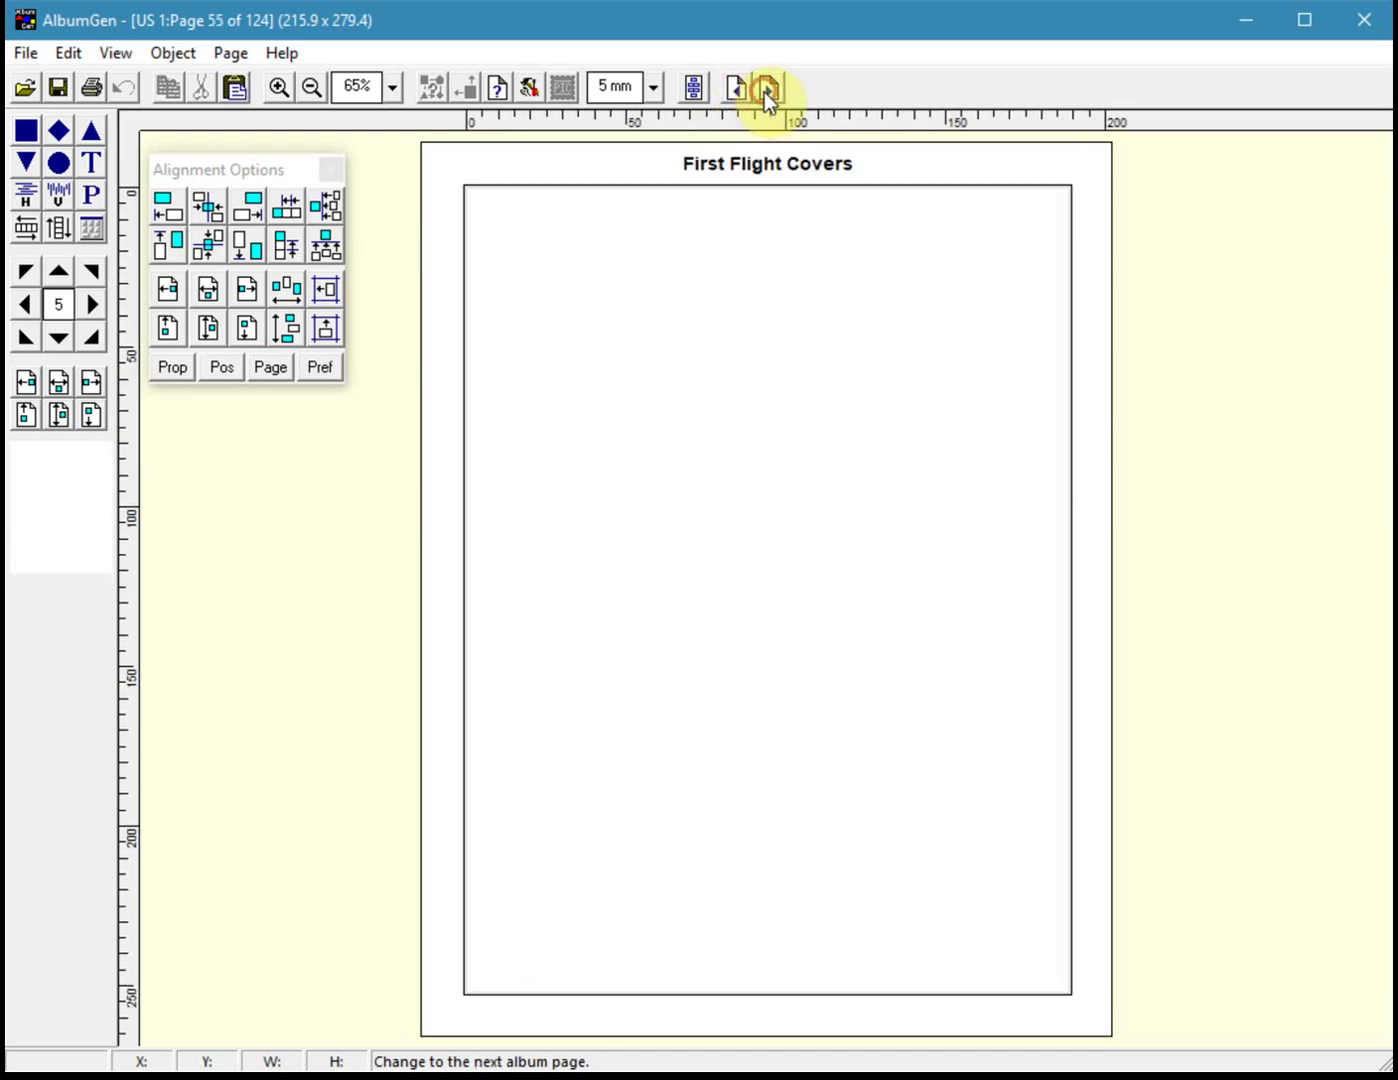
click(766, 89)
click(766, 89)
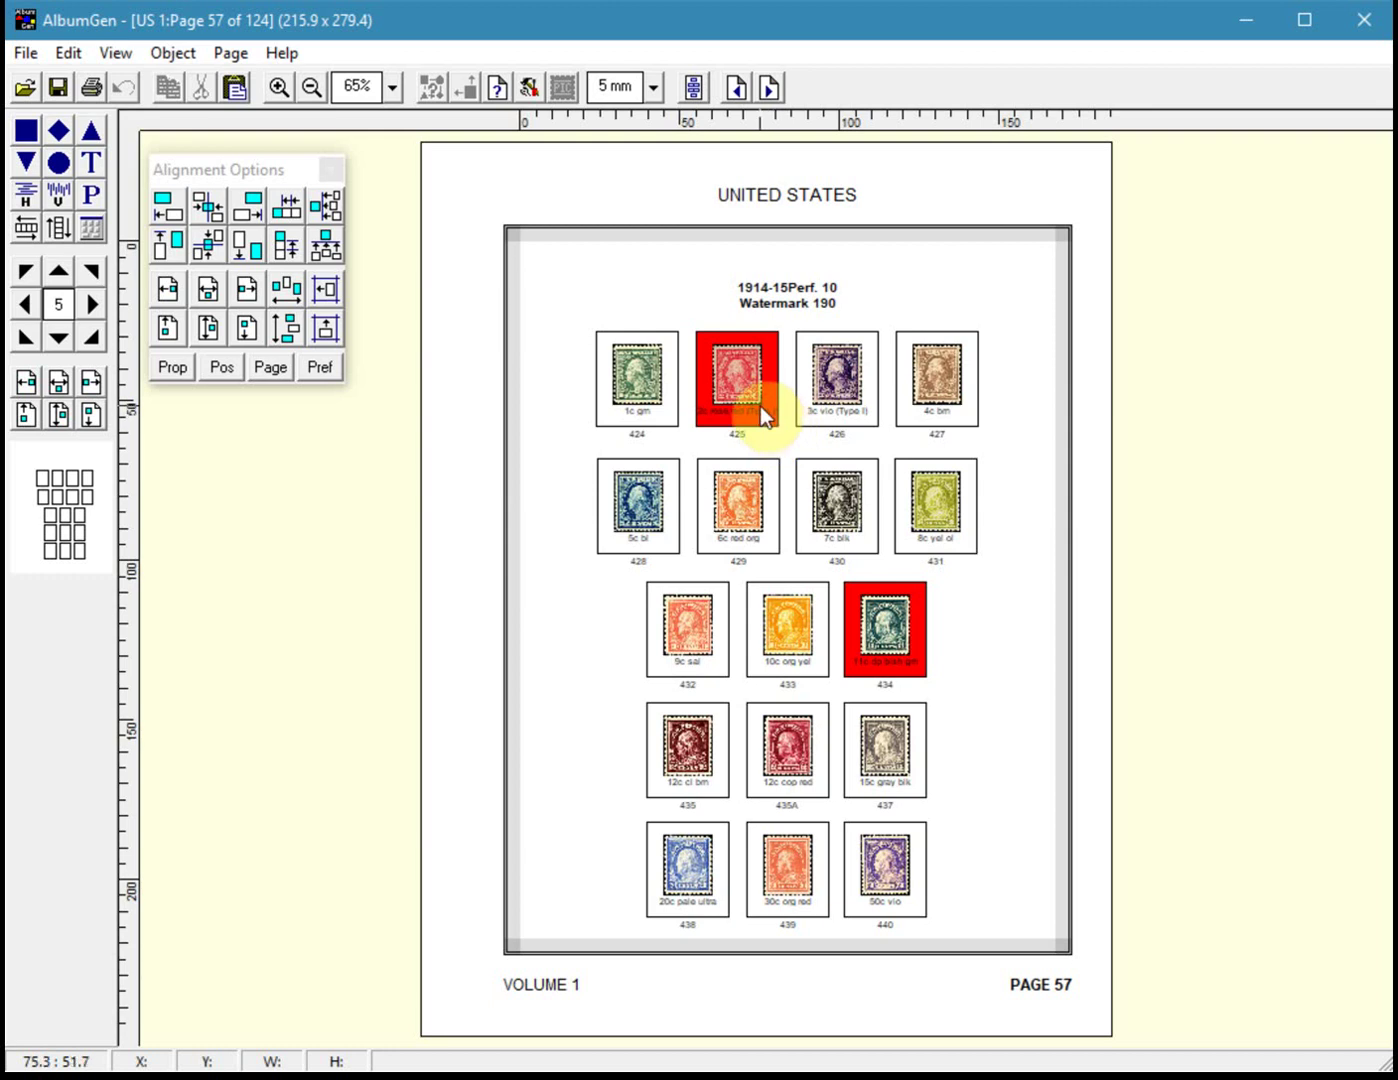
click(760, 406)
Open stamp 425's label text settings and set the label Inside Object
right_click(757, 377)
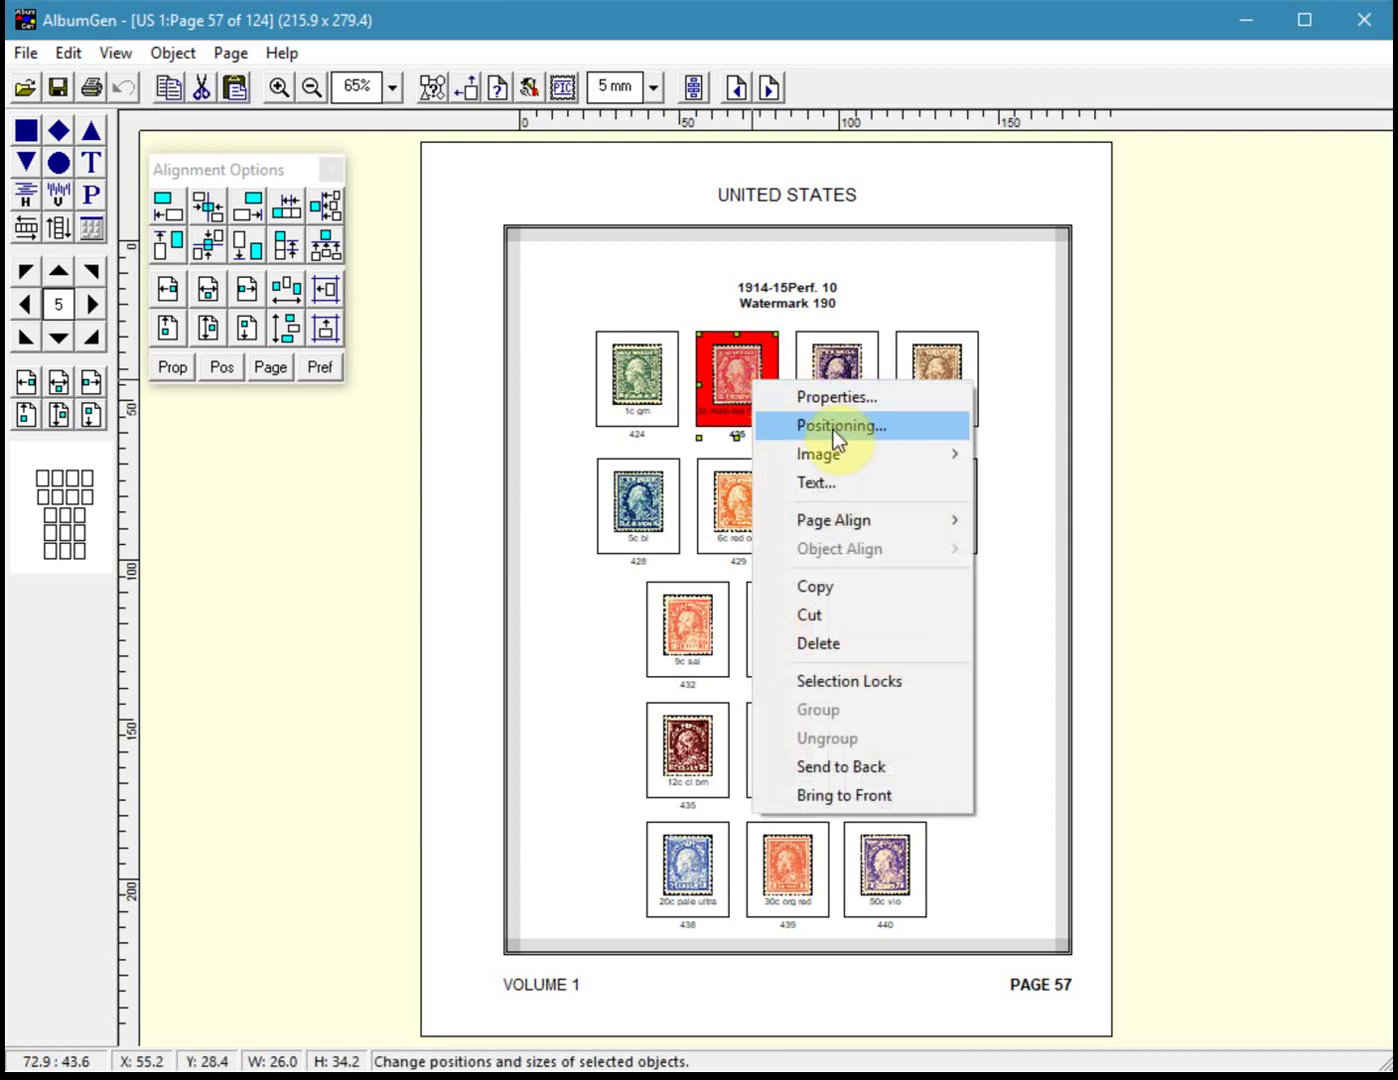
click(824, 481)
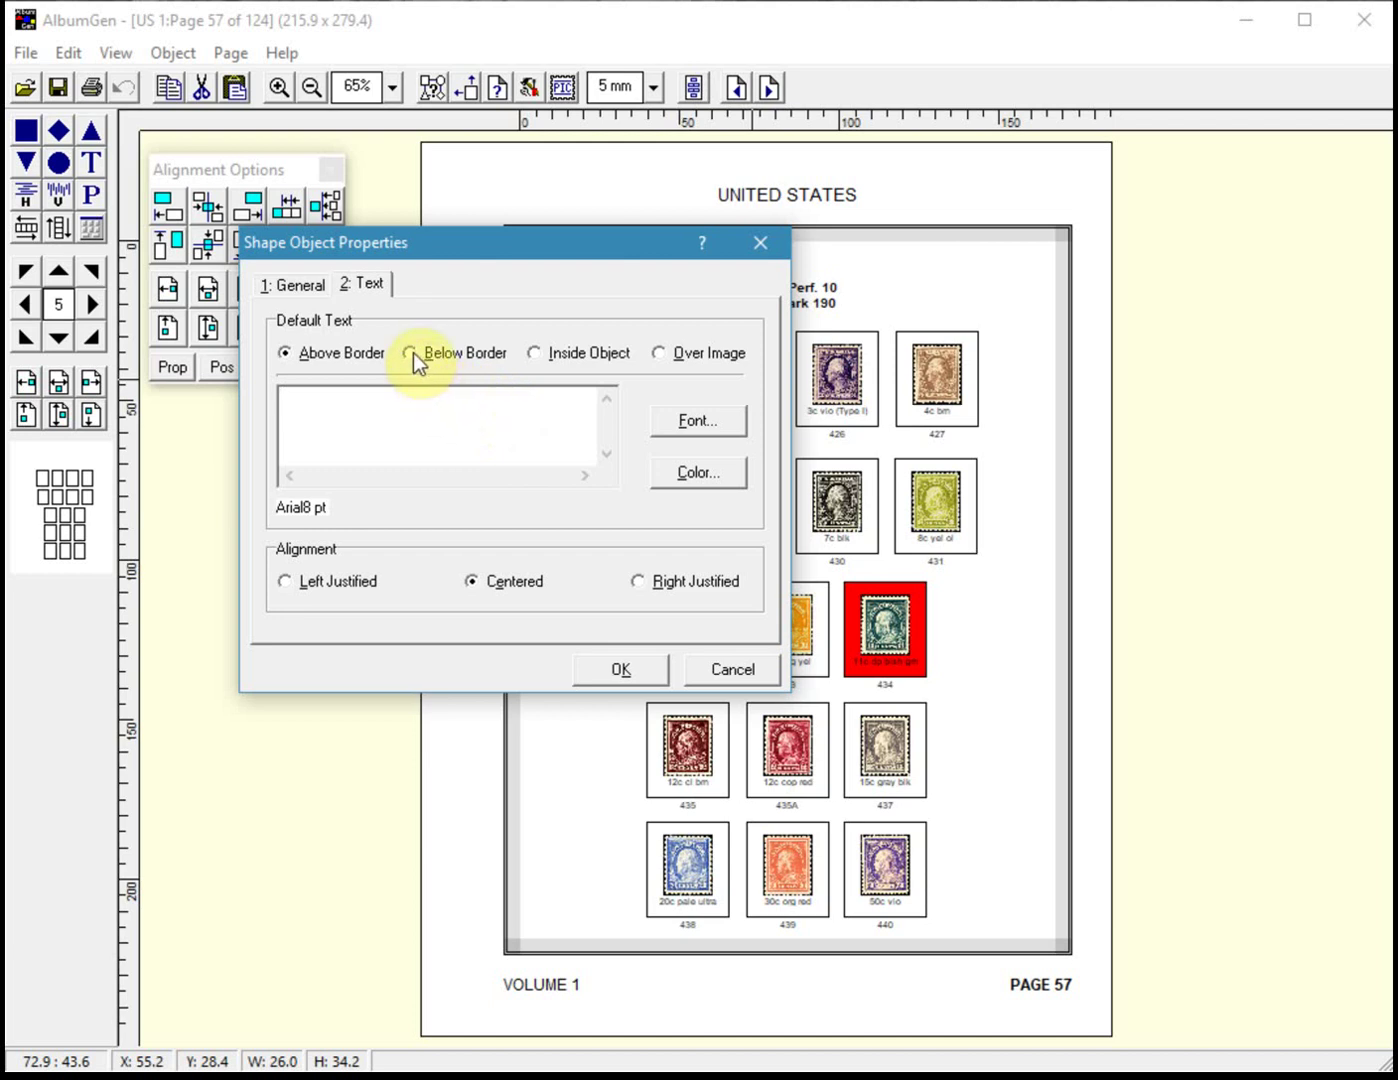
drag(526, 243, 668, 383)
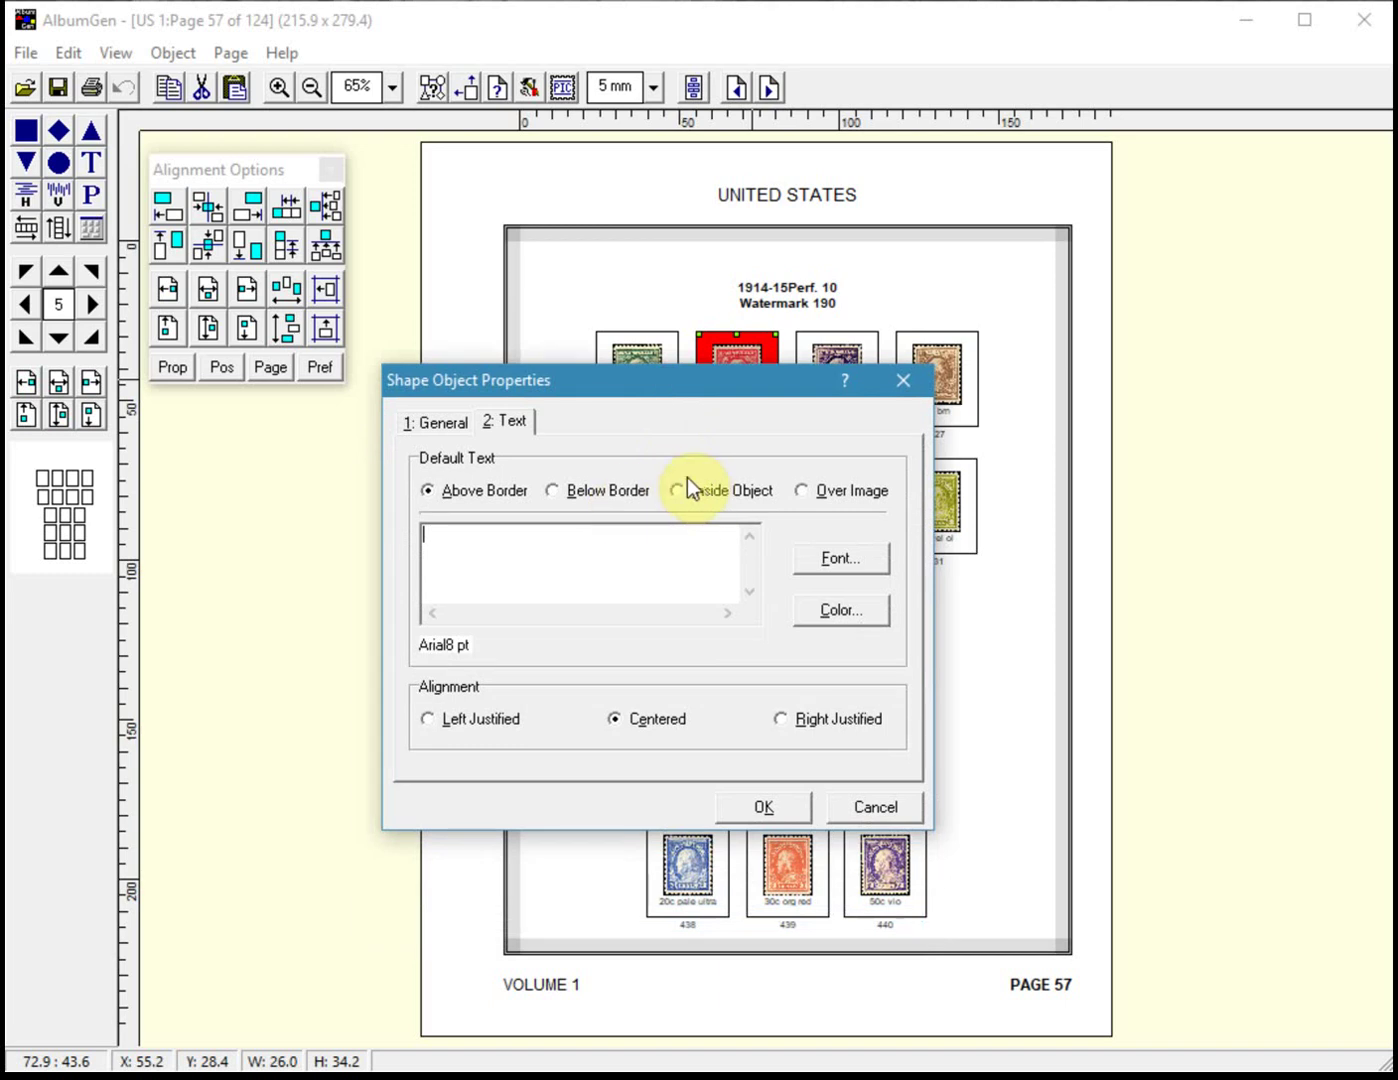
click(698, 490)
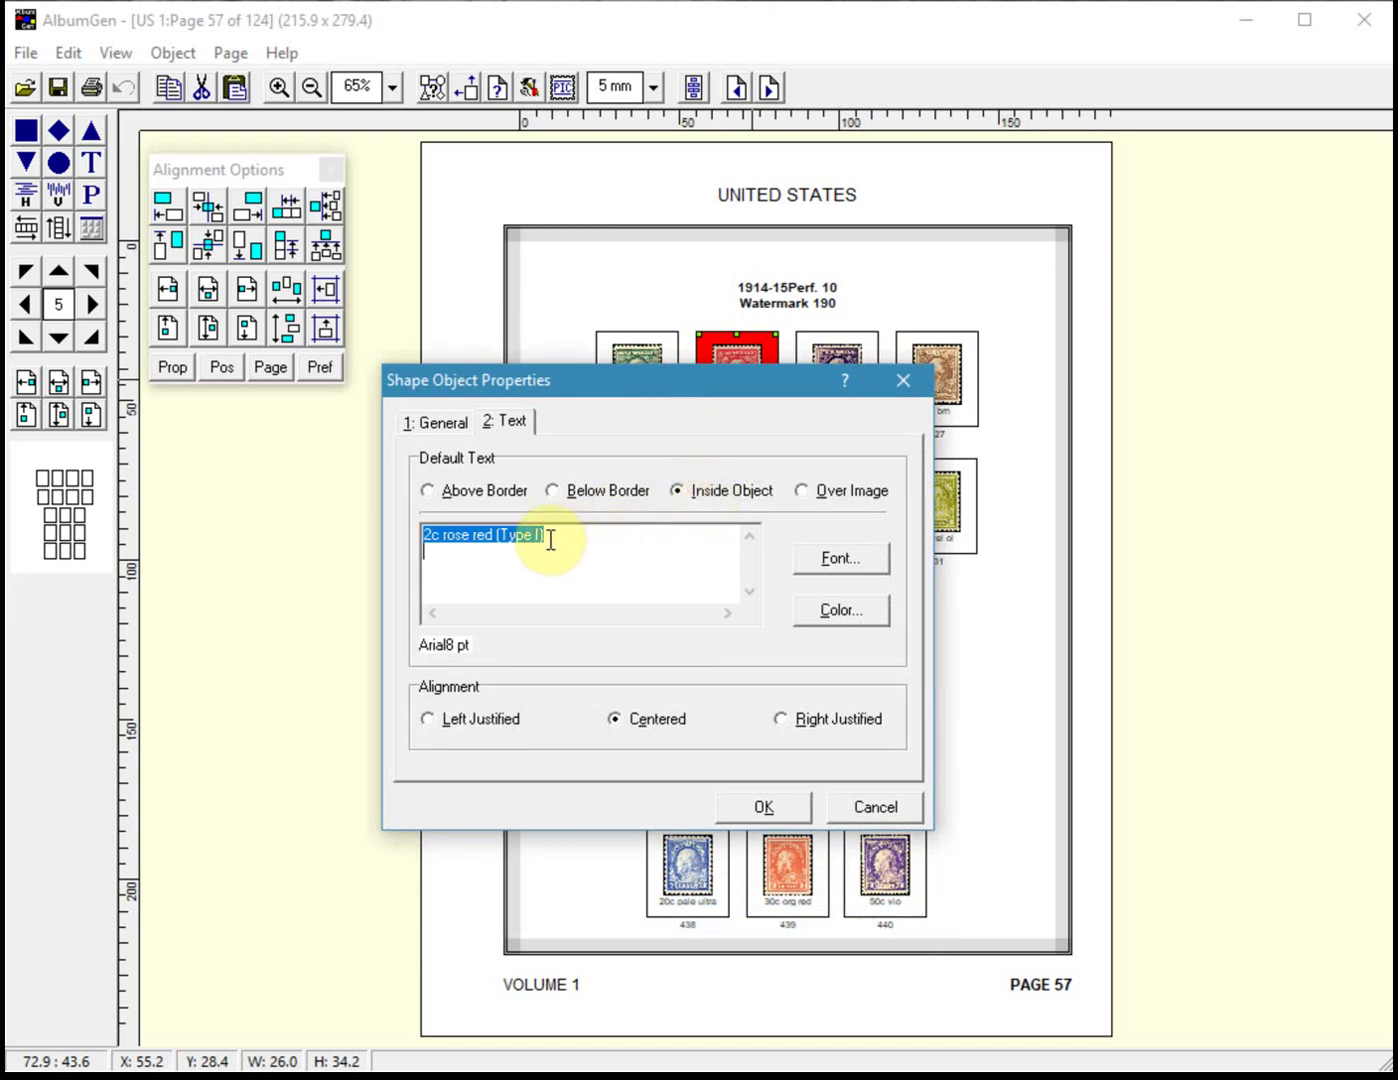
Break the label before (Type I) onto a second line and zoom in to check it
click(466, 552)
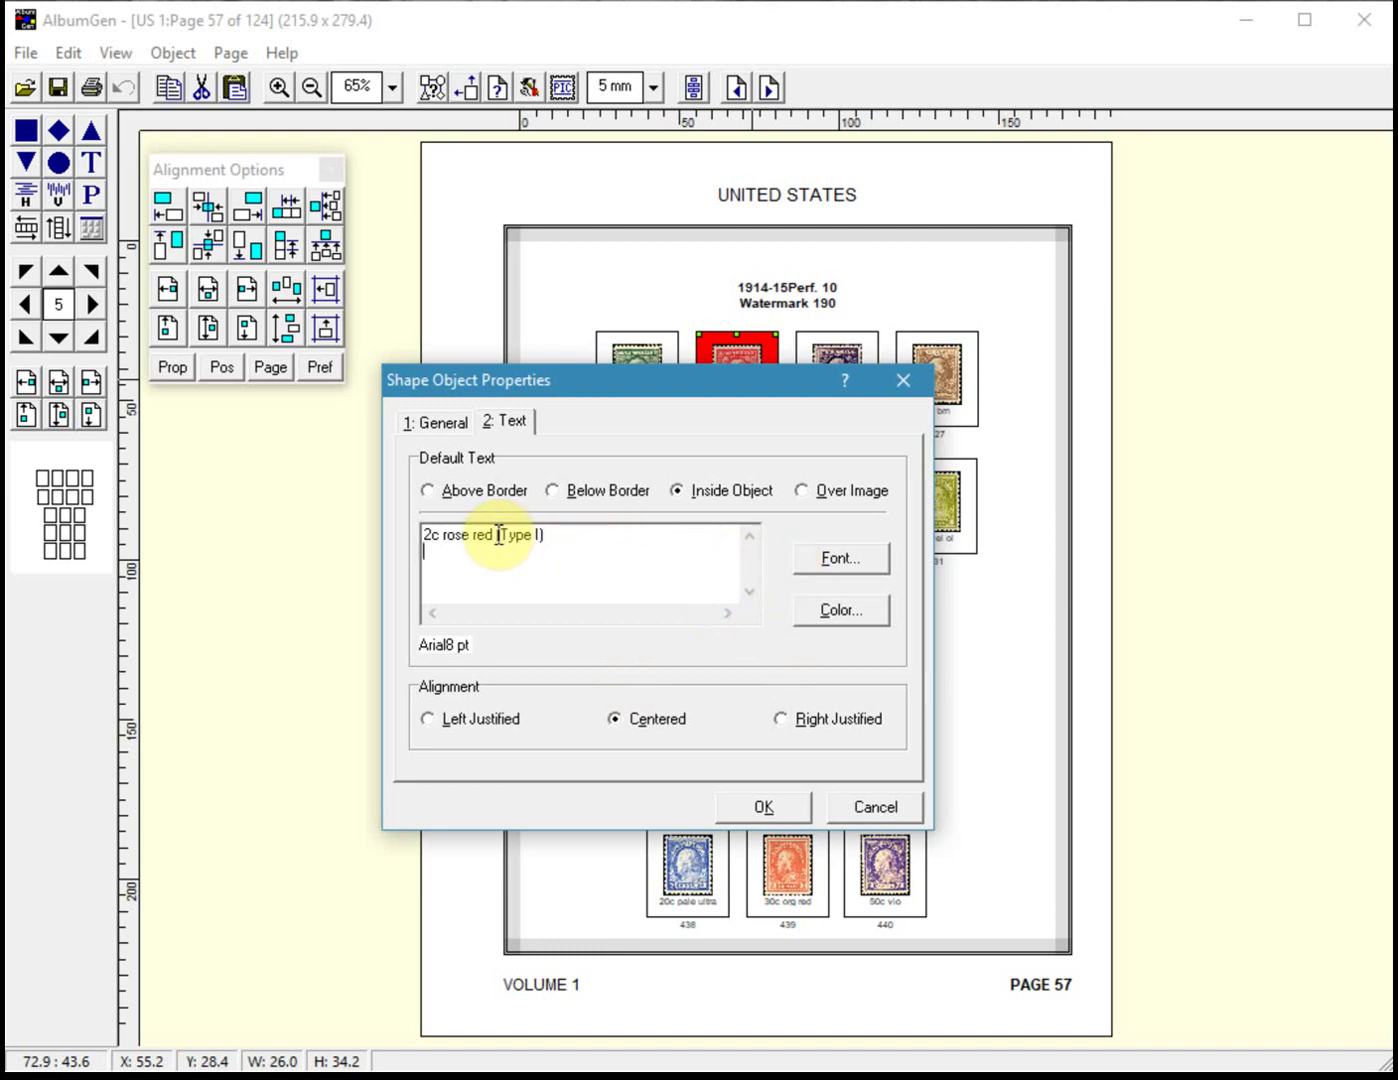
click(496, 536)
key(Return)
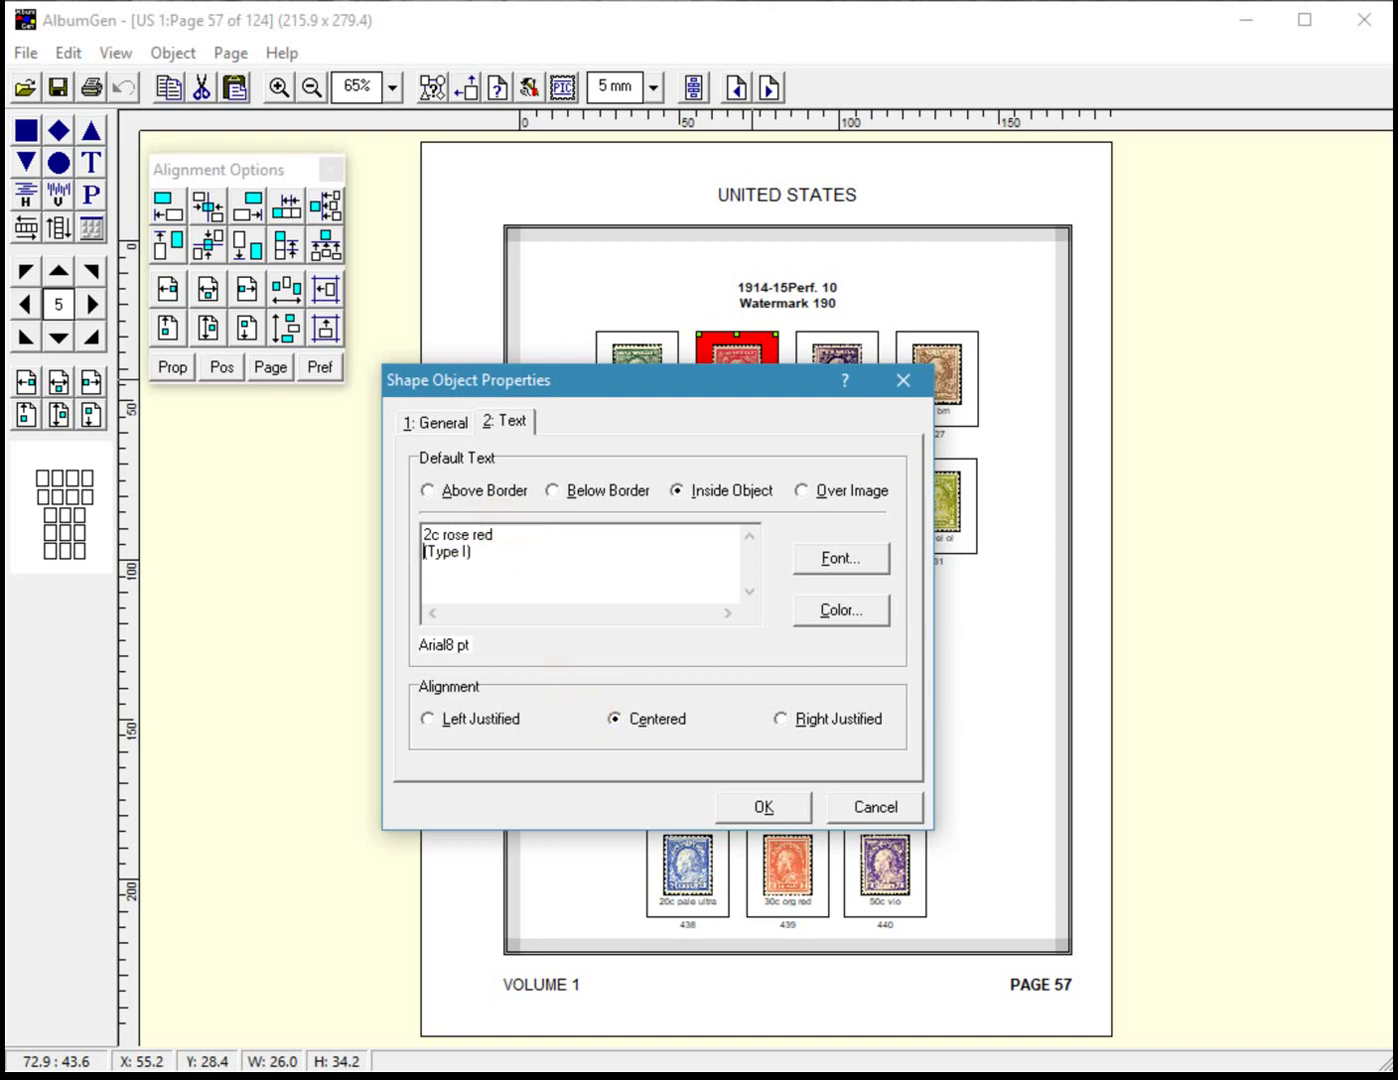
click(806, 806)
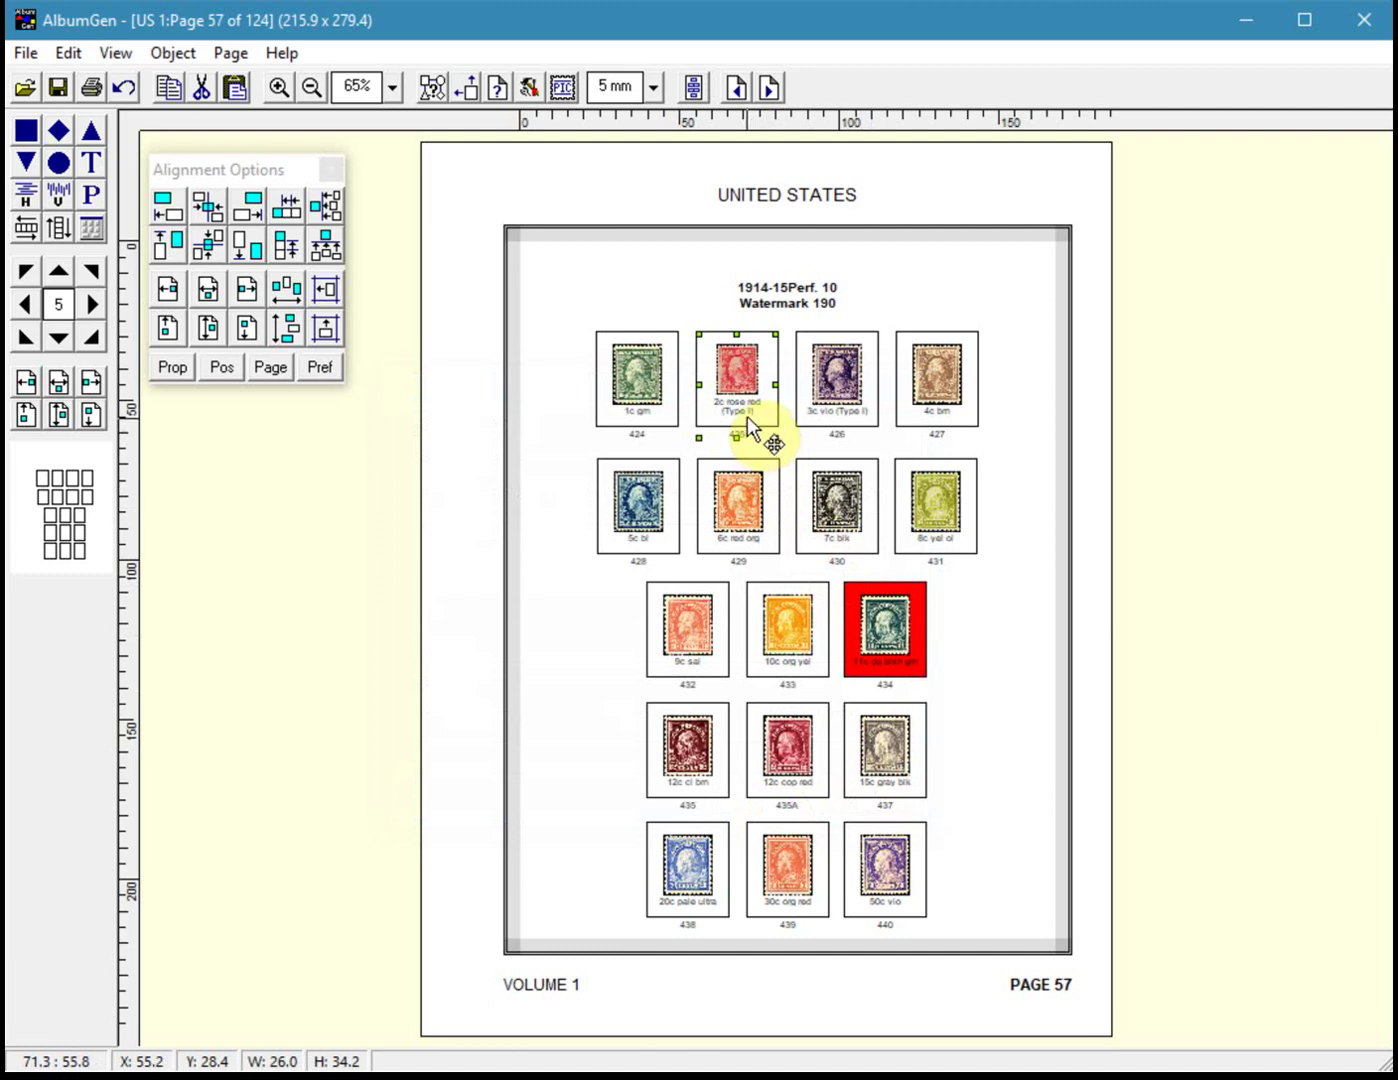
key(F9)
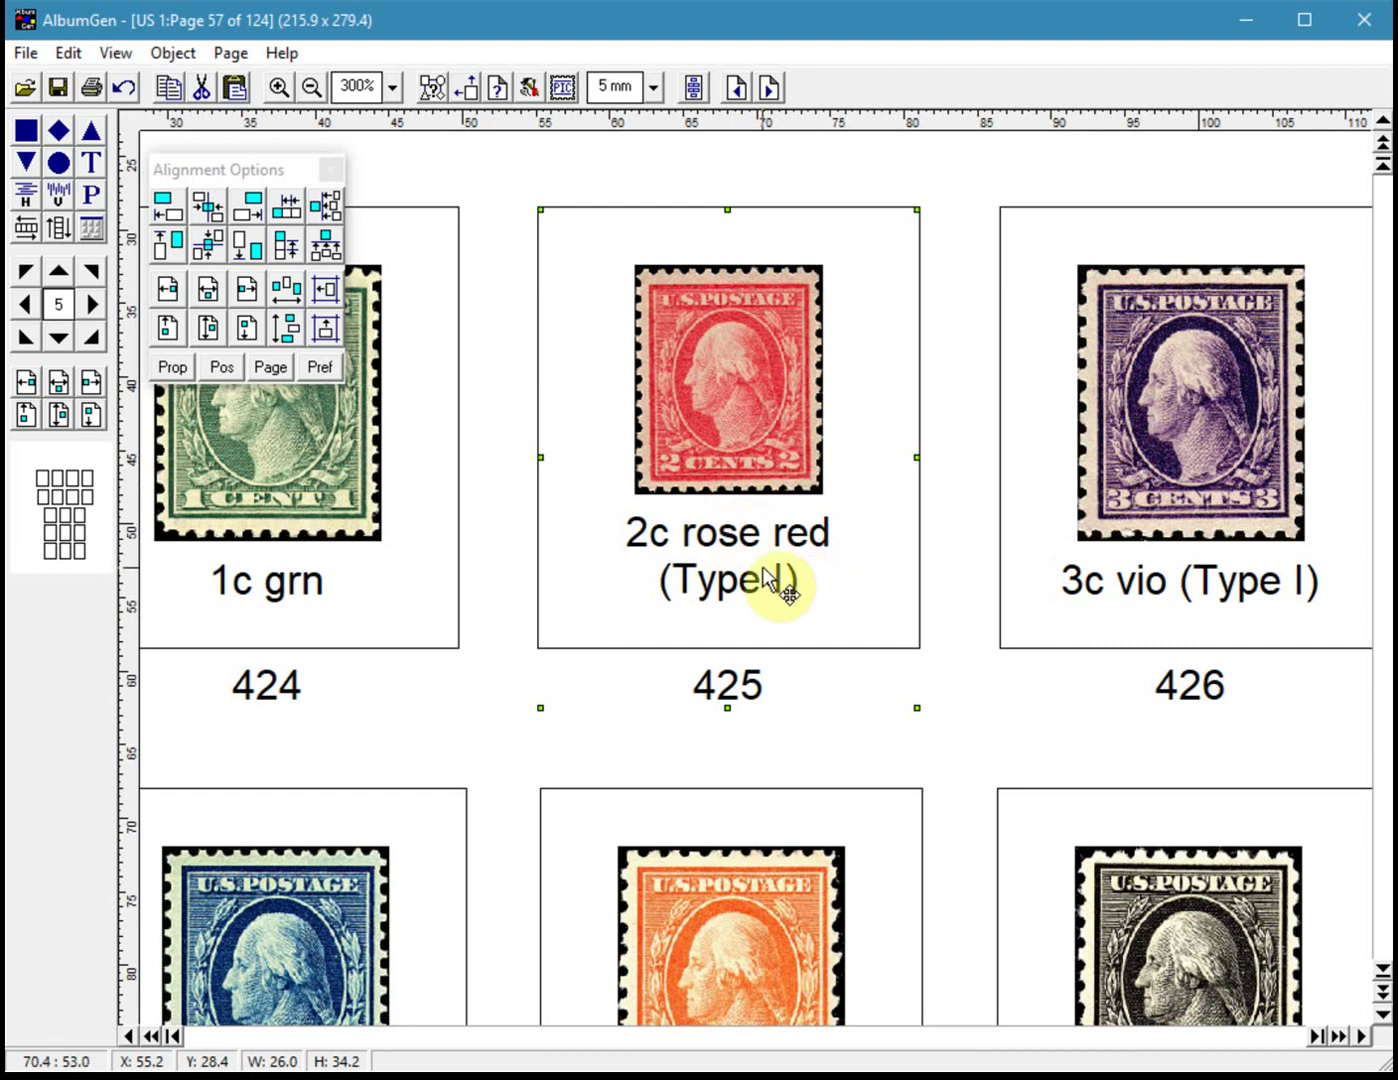
key(F9)
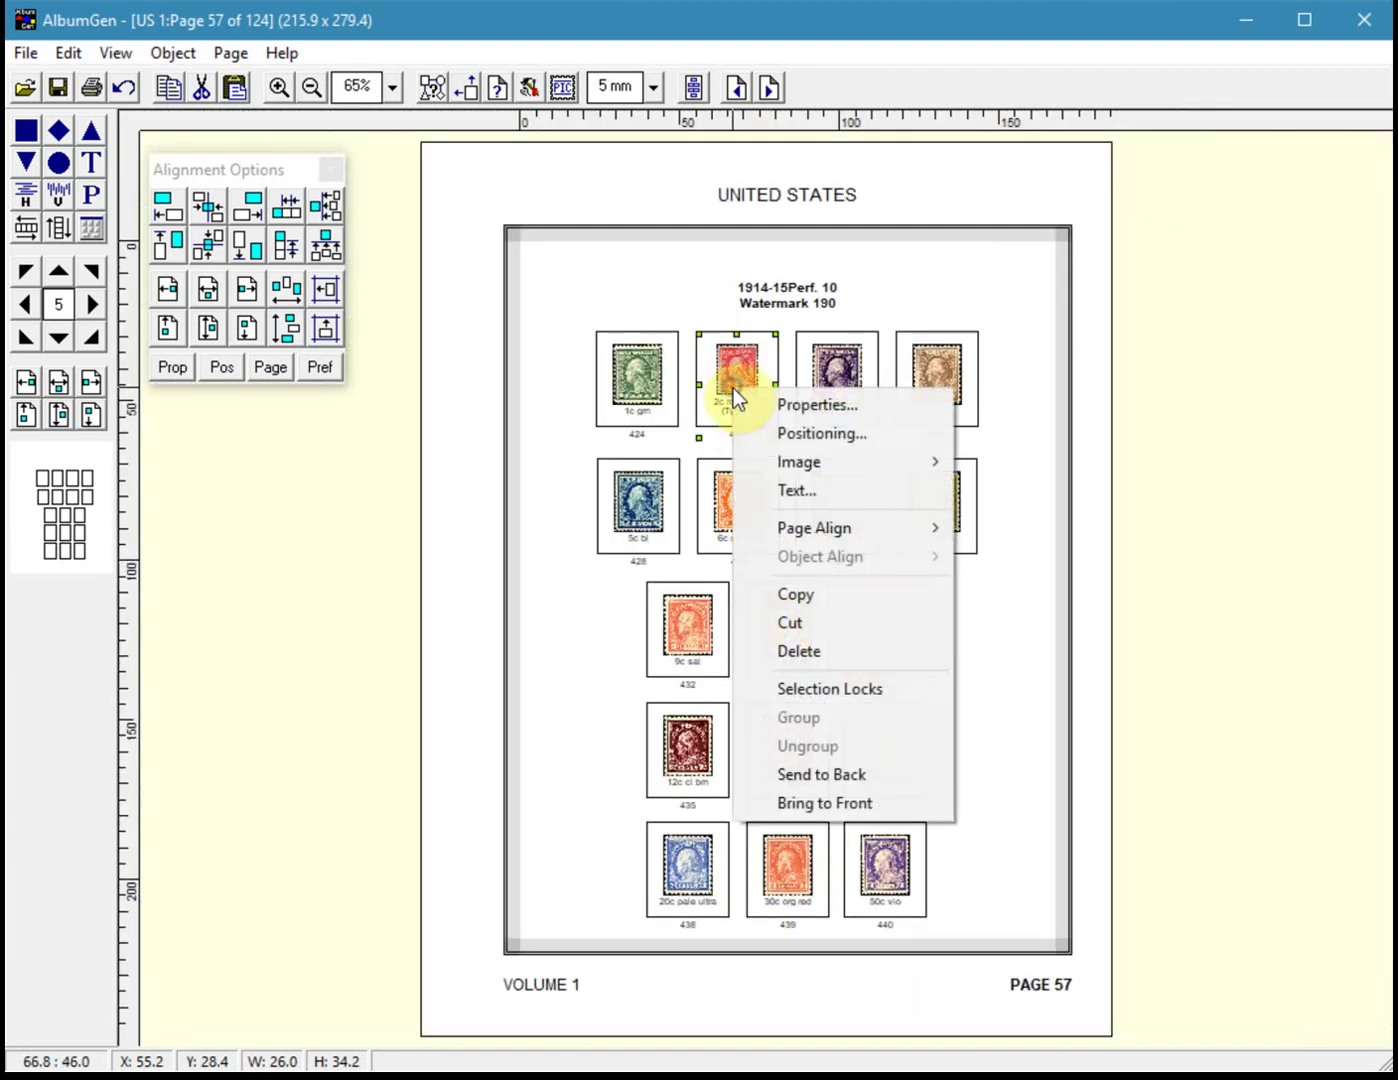
Rejoin stamp 425's label onto one line and set its font size to 6
click(807, 491)
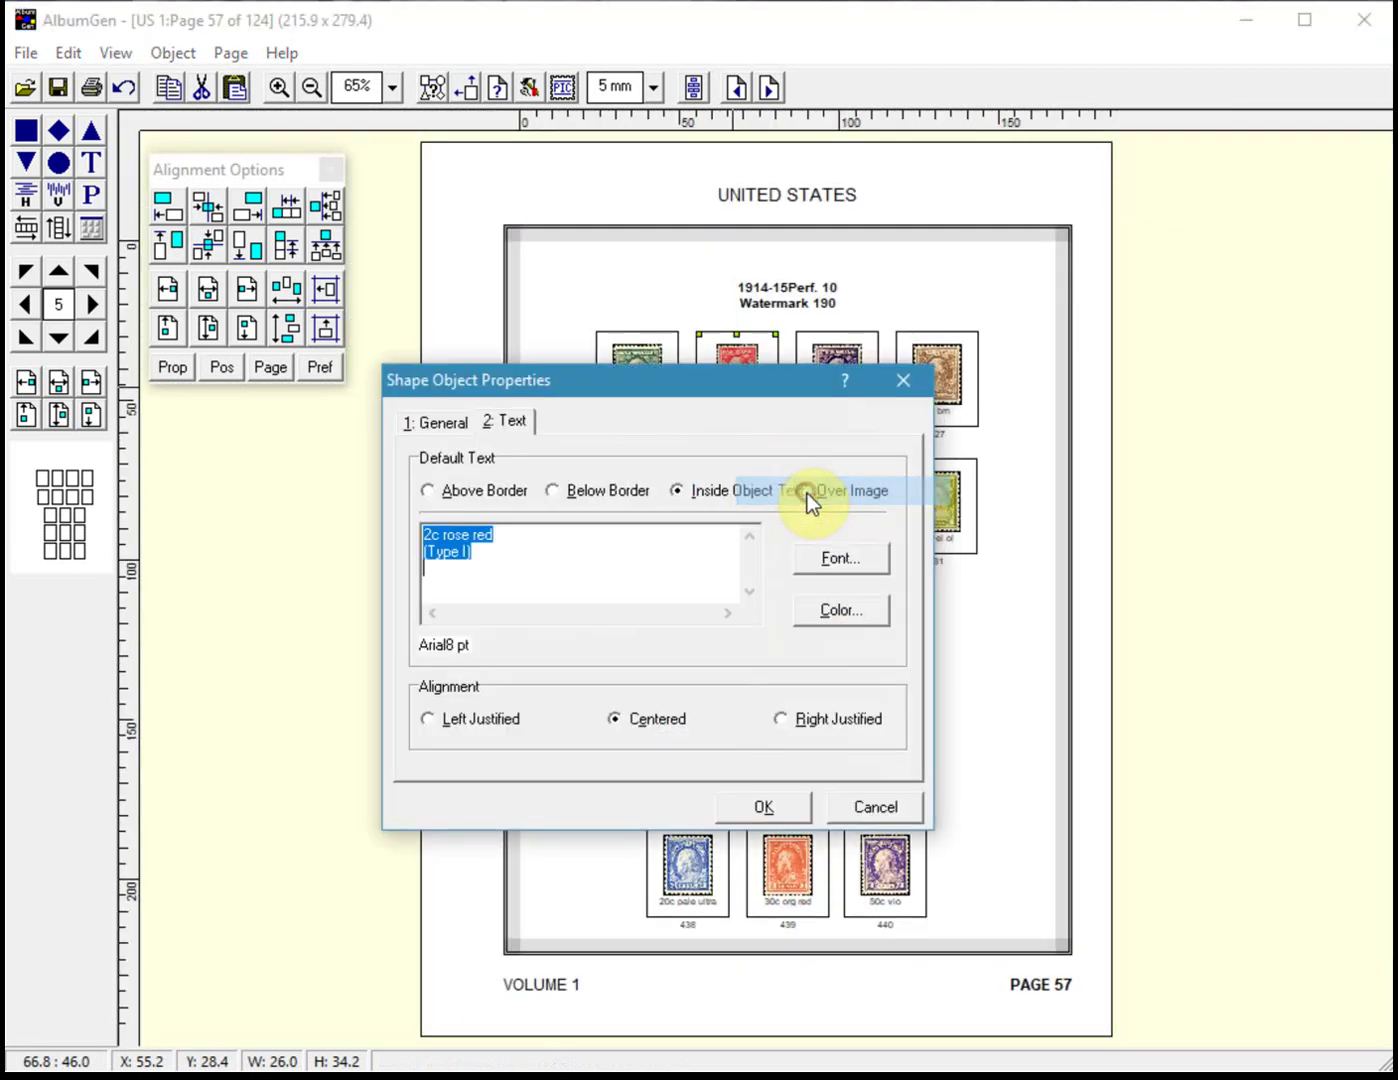
click(547, 527)
key(Delete)
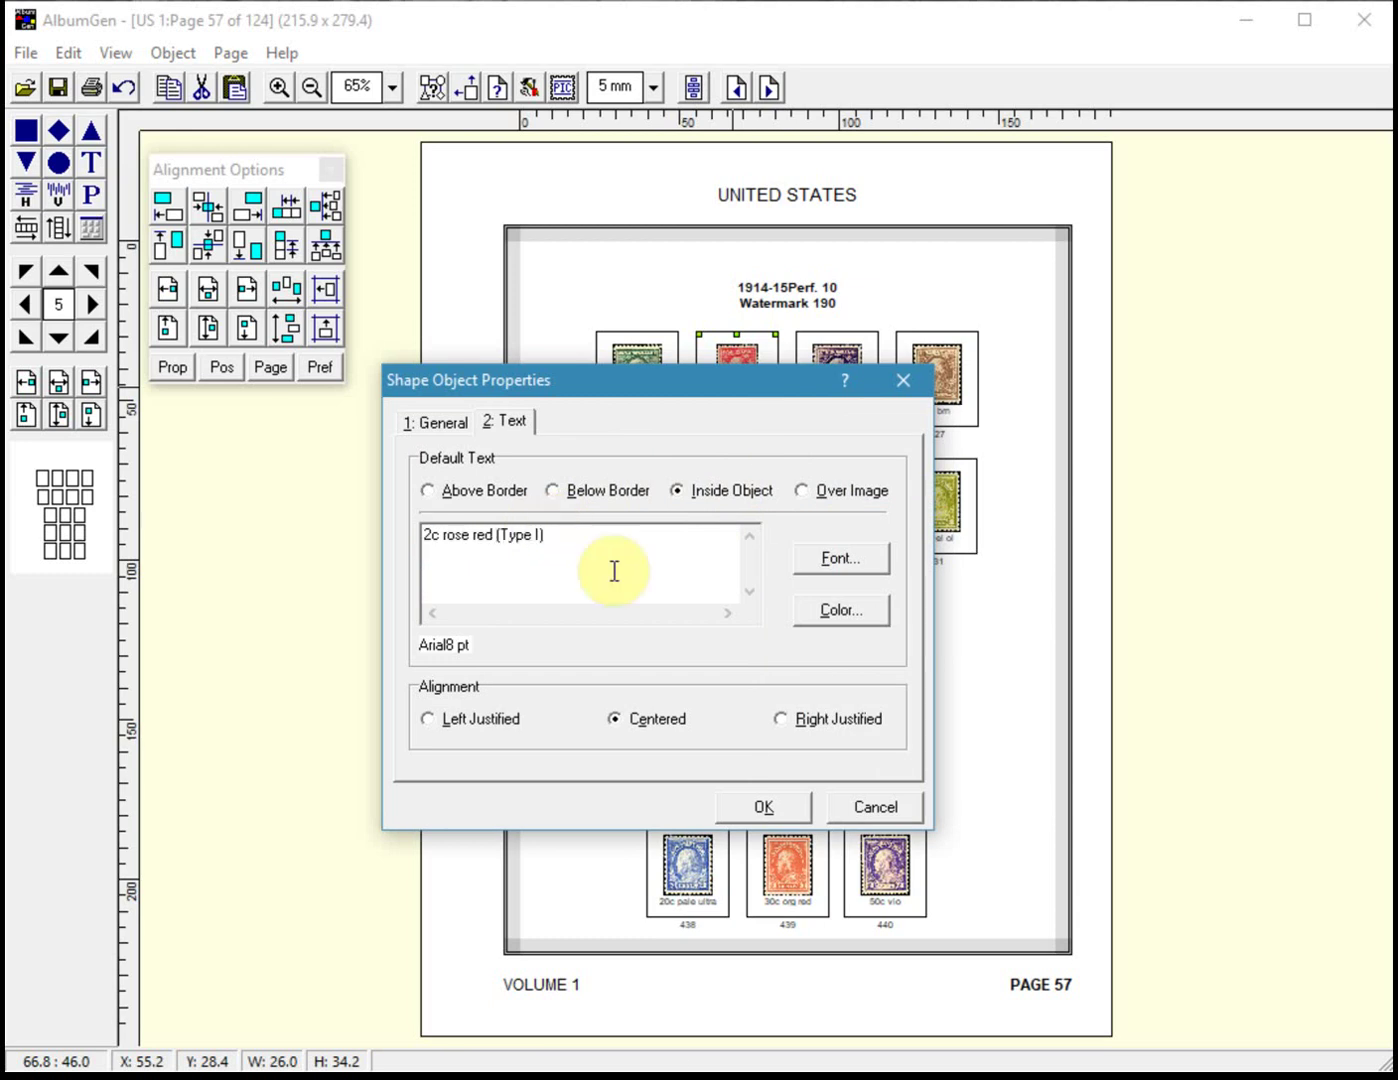
click(847, 562)
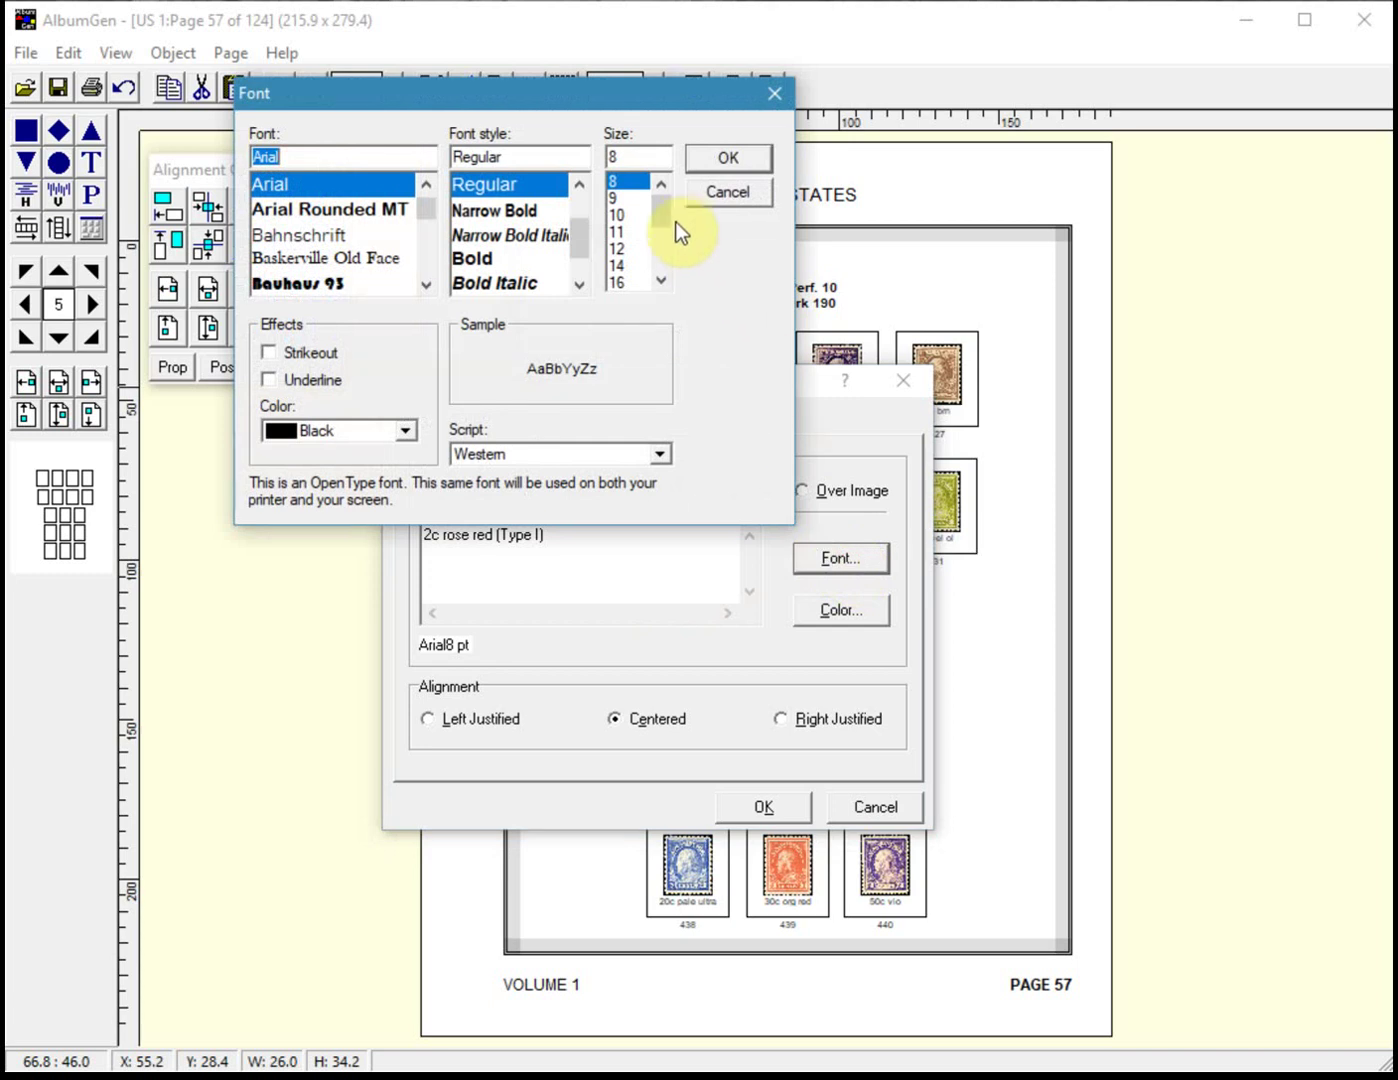
click(633, 157)
text(6)
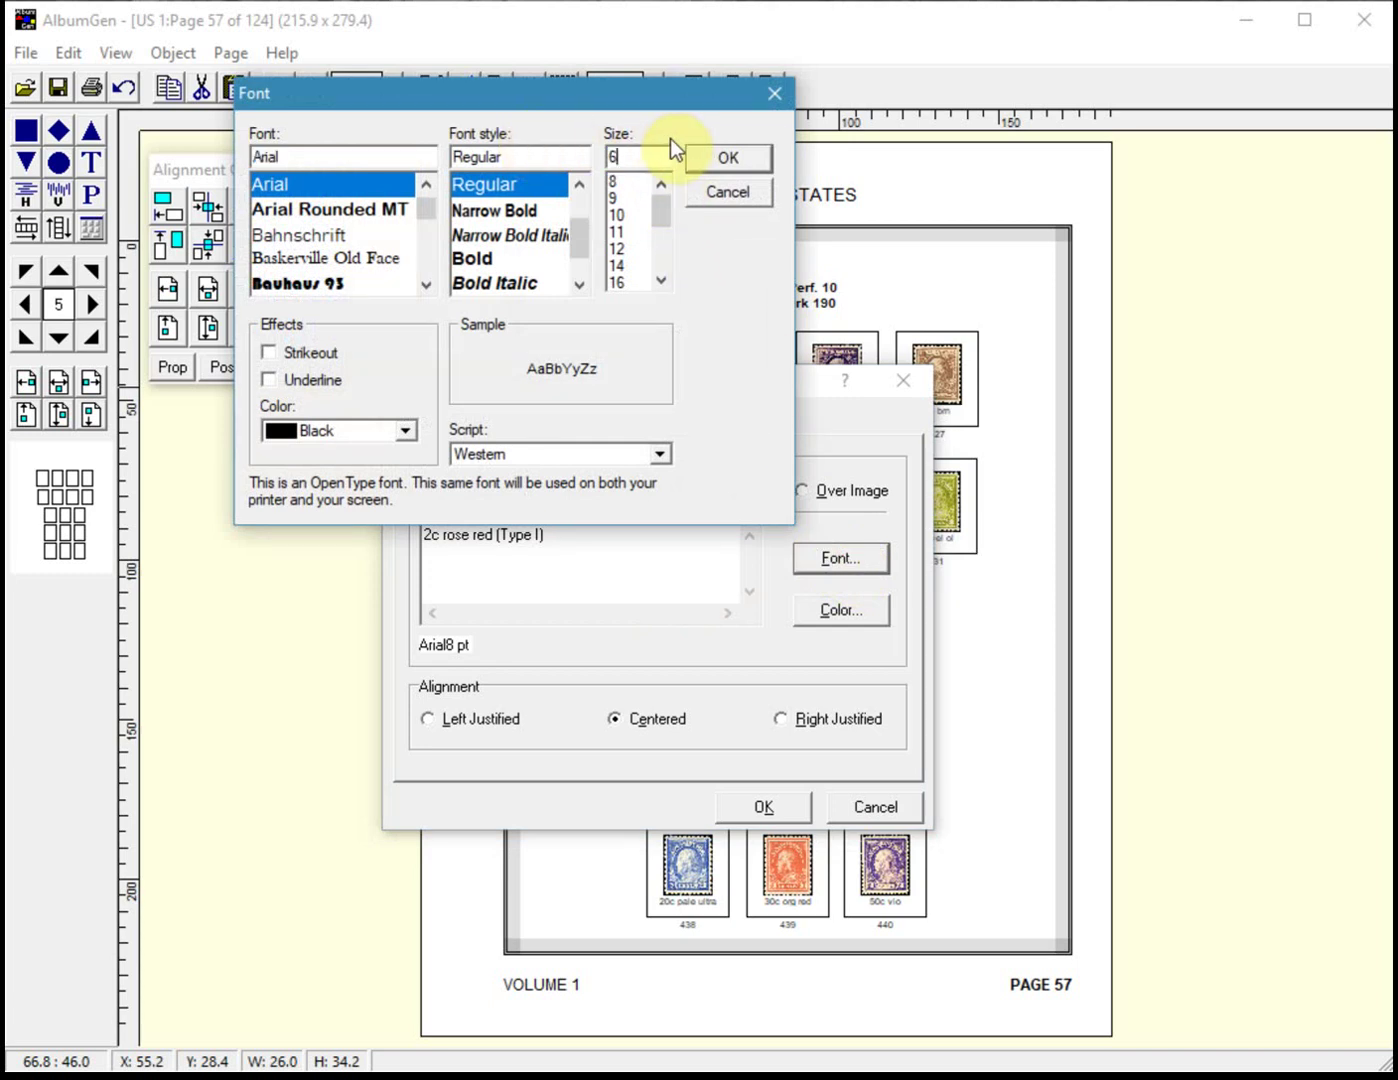
click(712, 158)
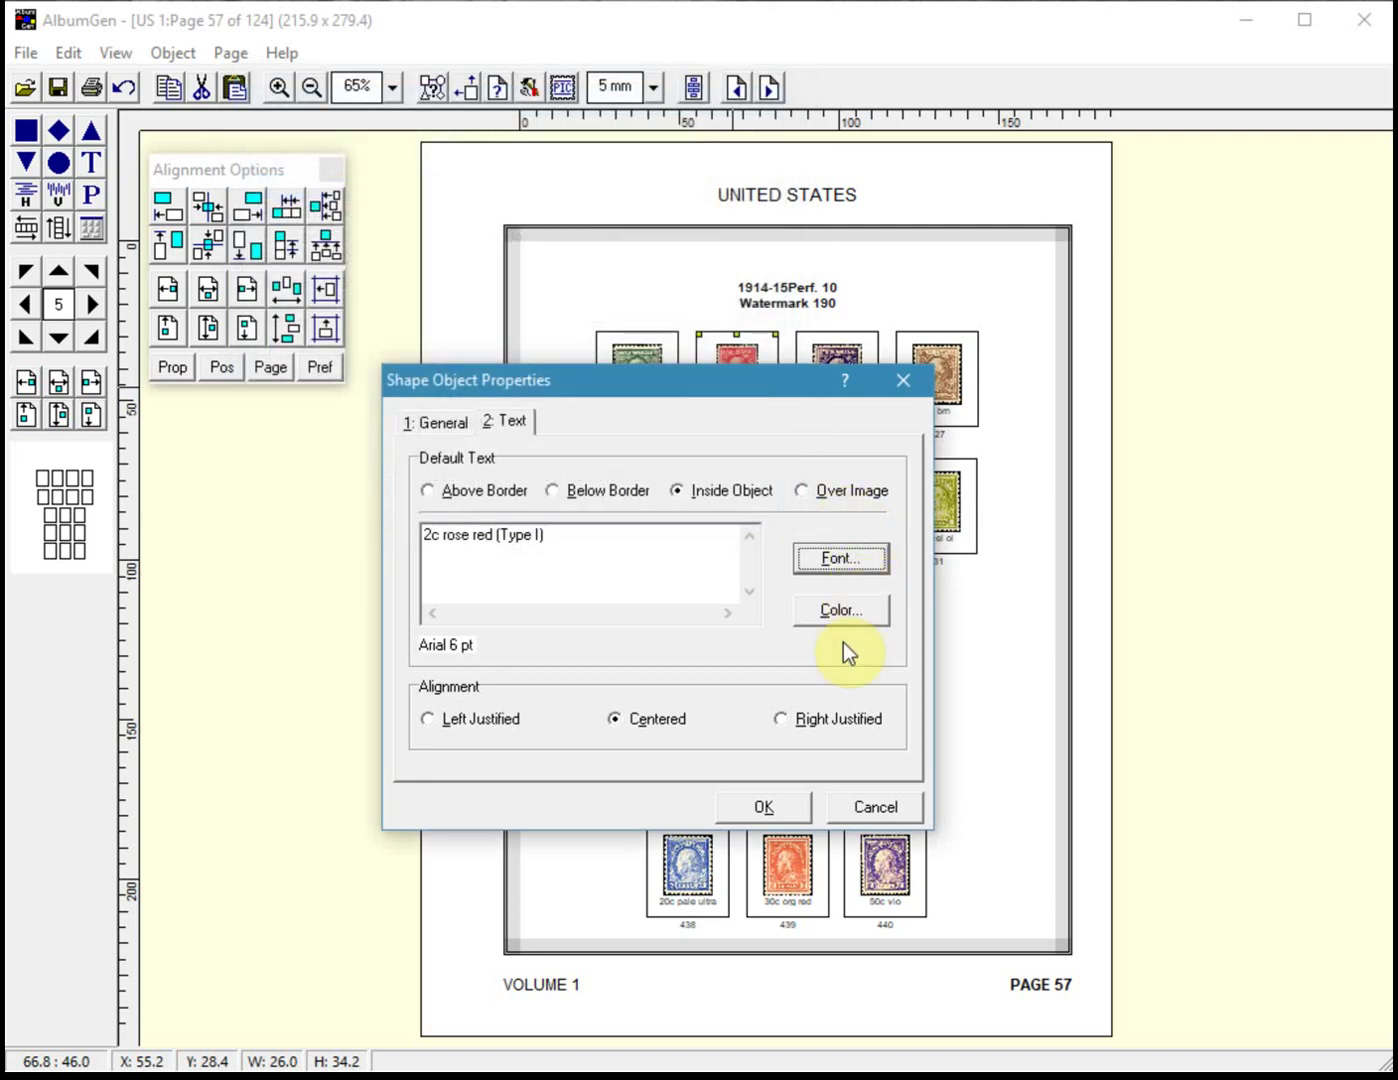
Dismiss the text-width warning and put (Type I) back on a second line
click(778, 807)
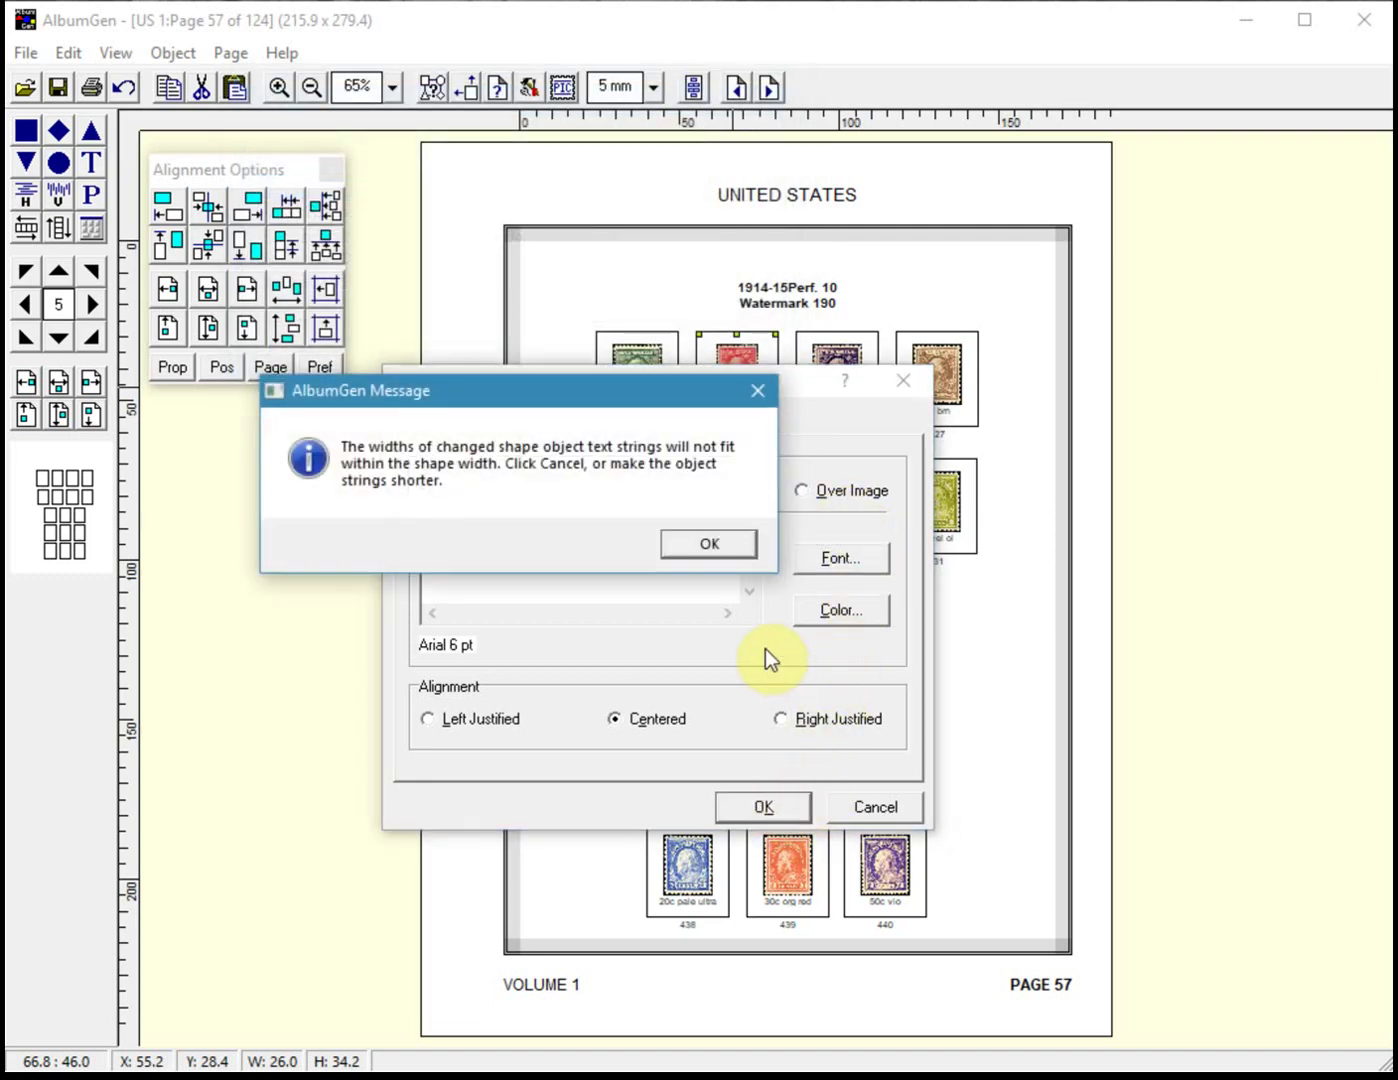
click(716, 568)
click(747, 549)
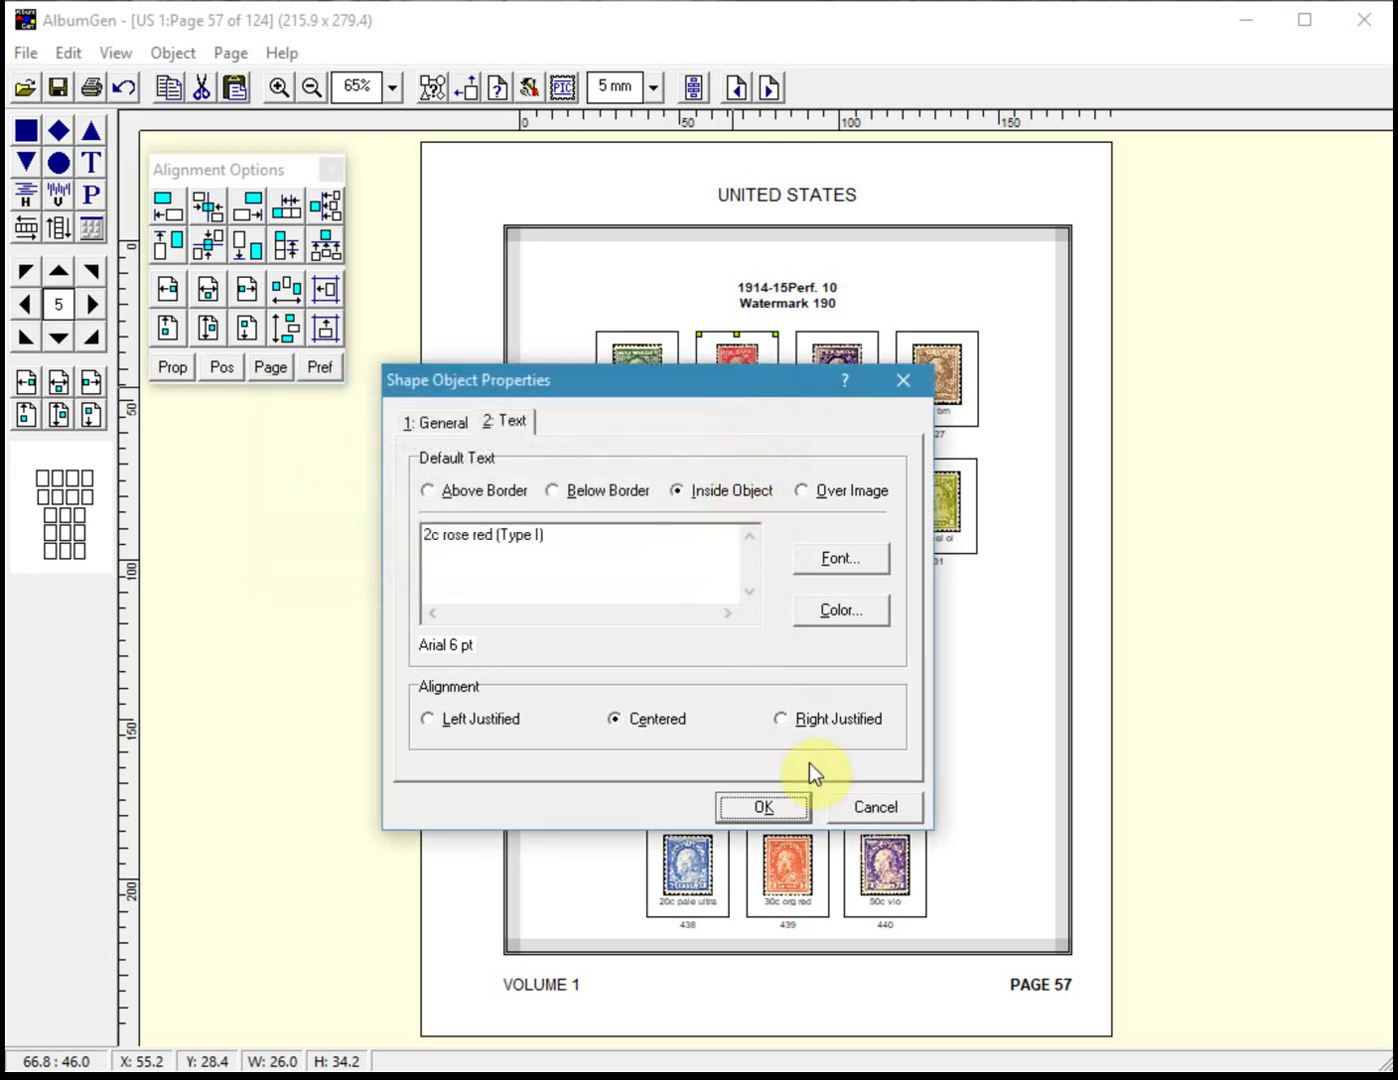
click(492, 535)
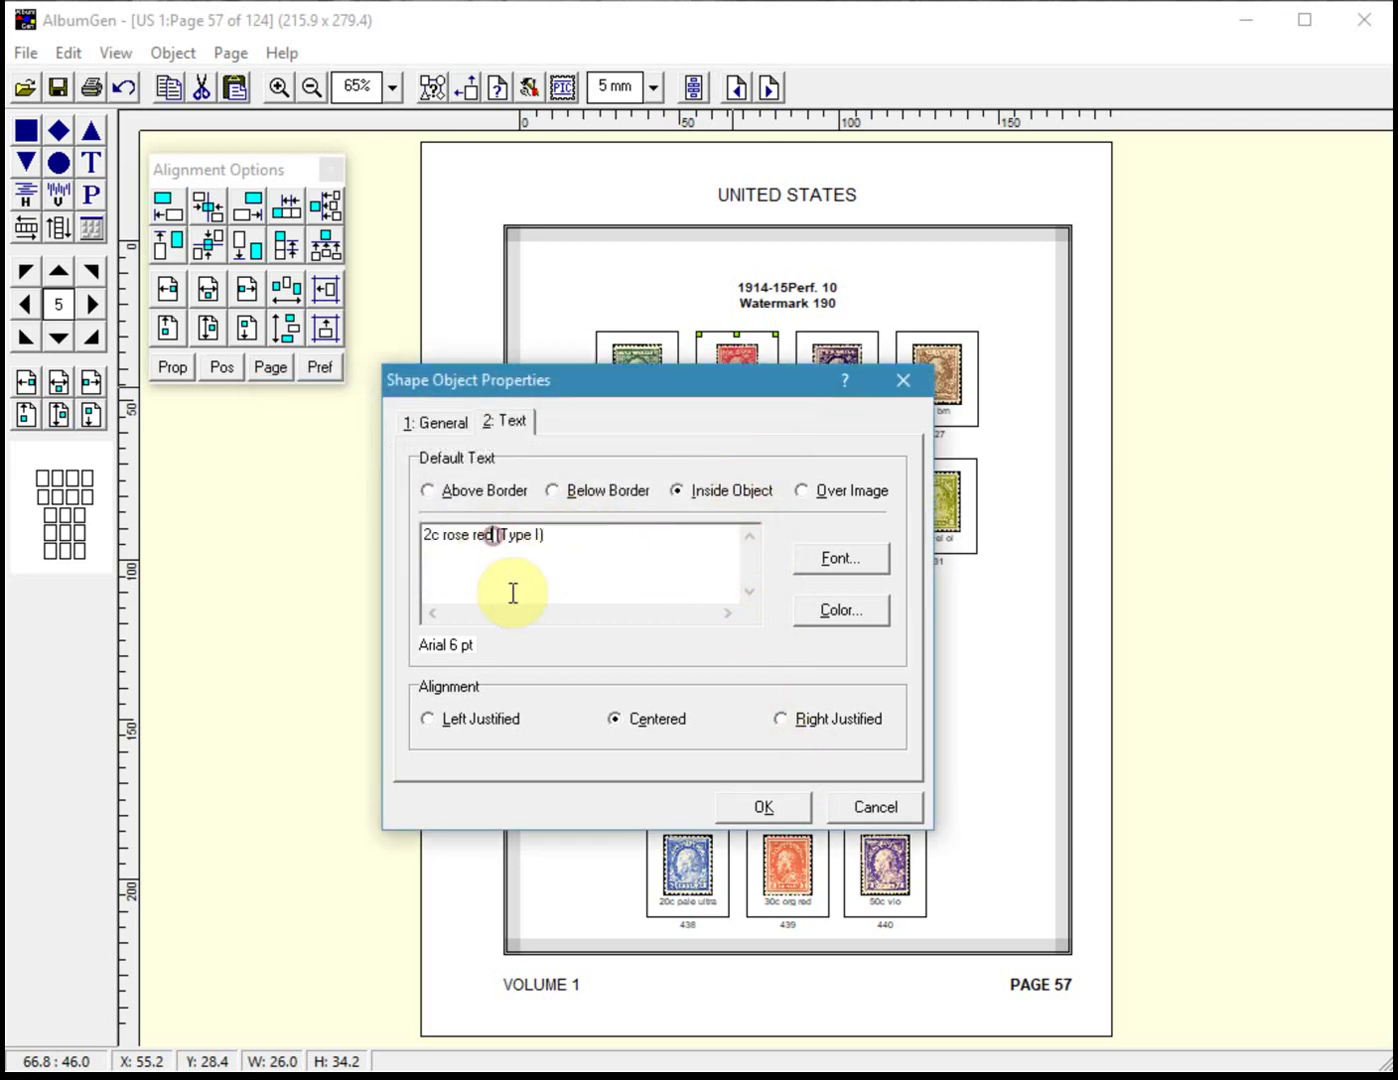
key(Return)
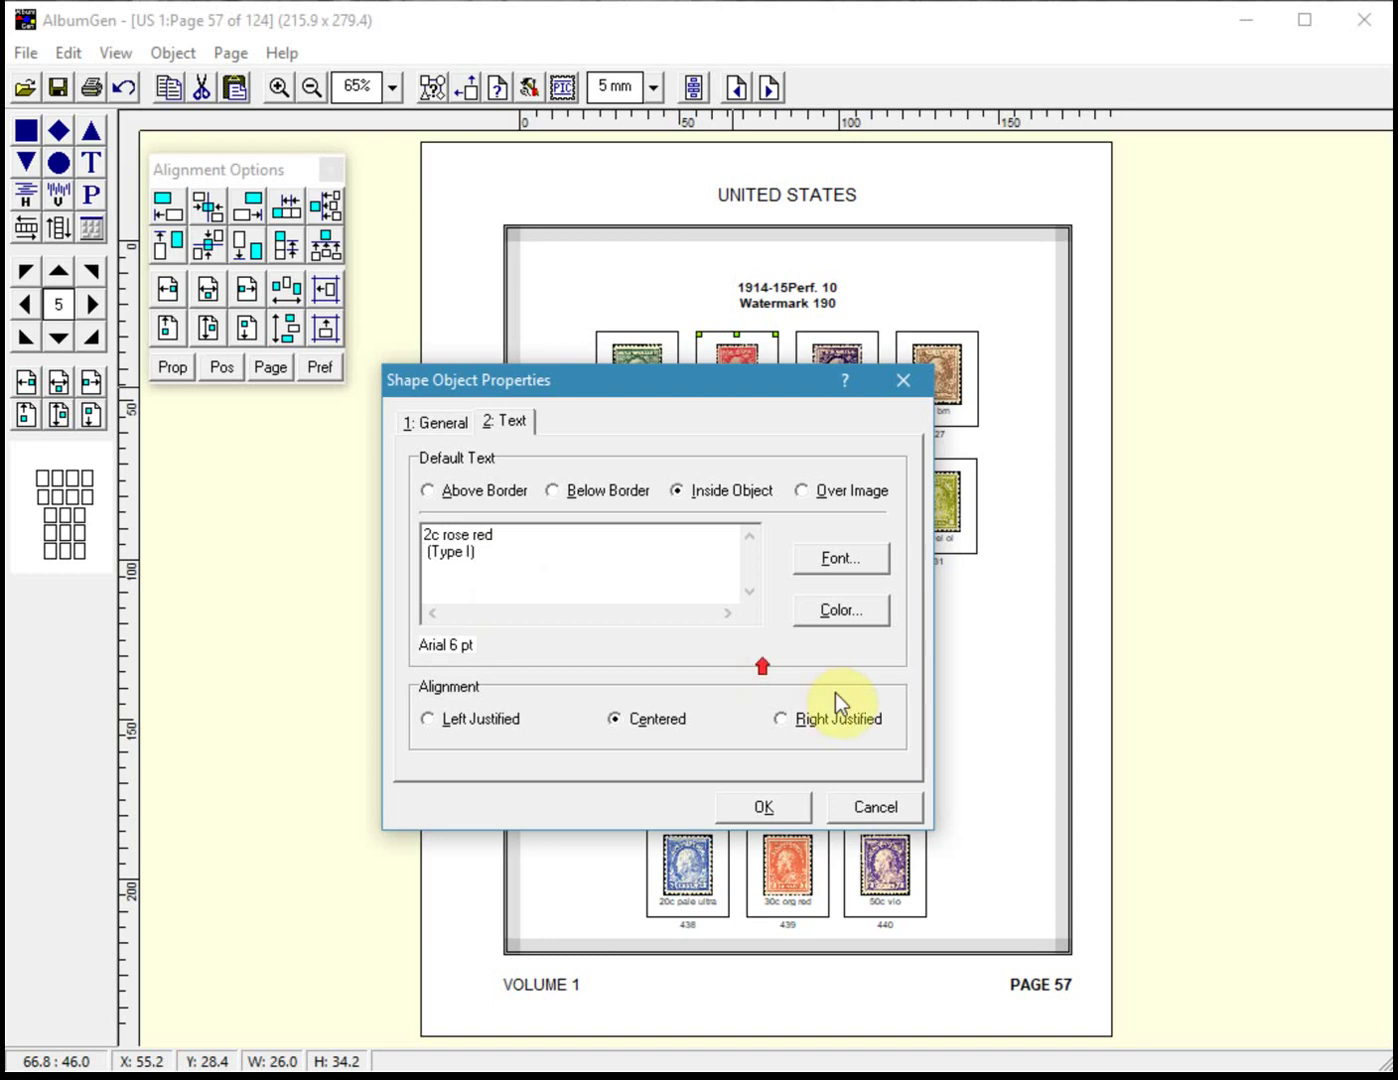
click(765, 805)
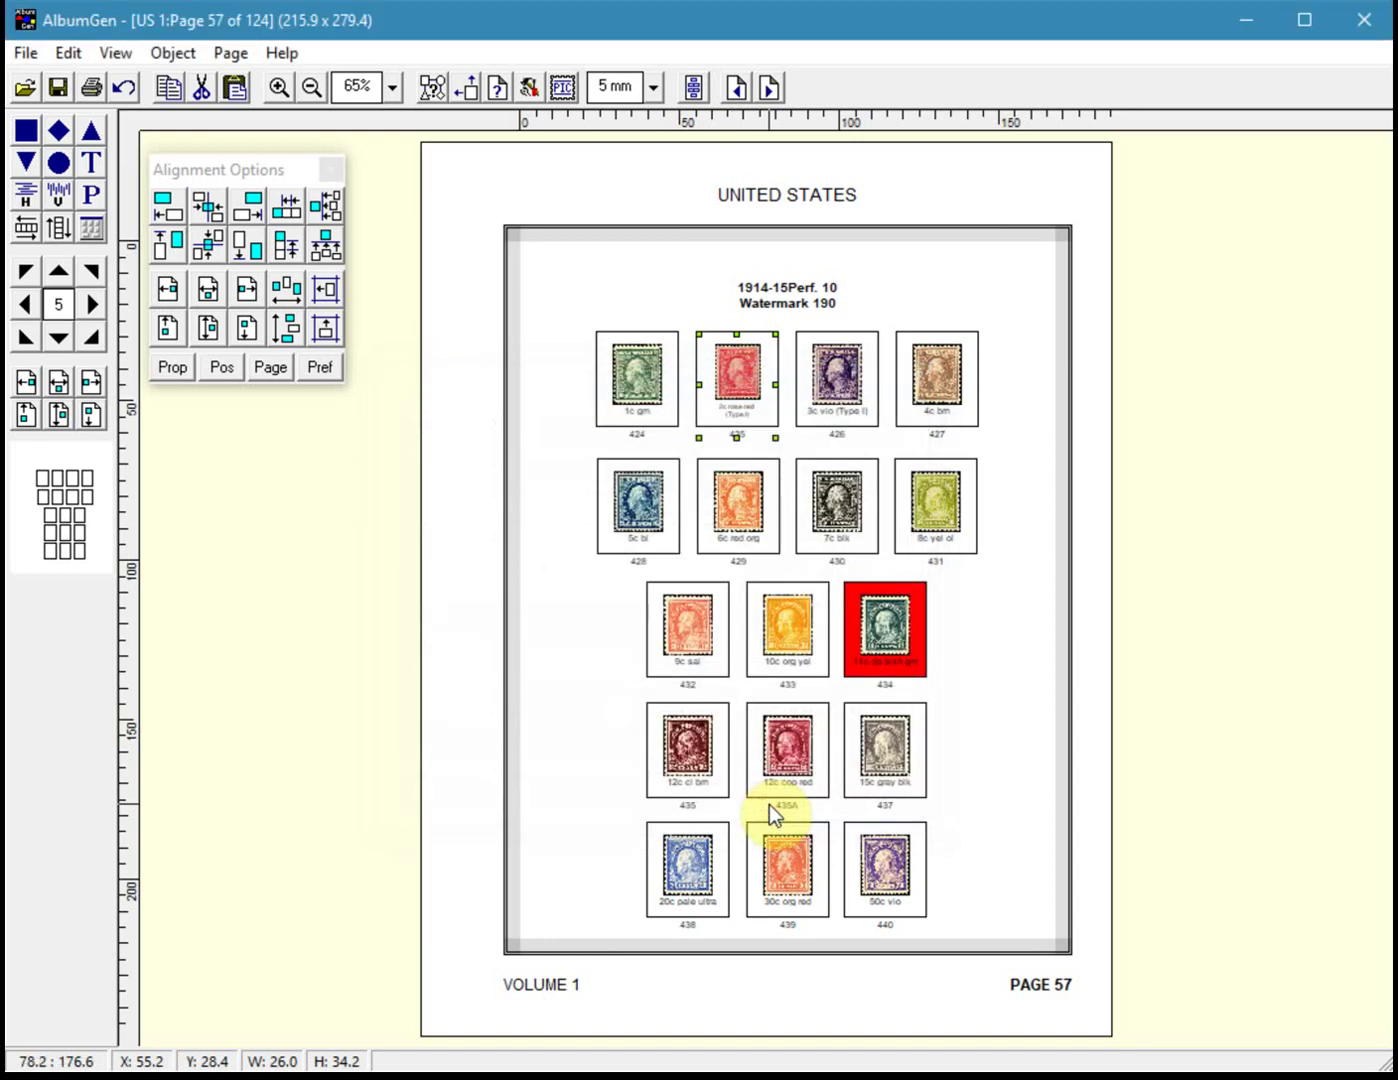
Break stamp 434's label after 11c so dp blsh grn sits on a second line
click(897, 630)
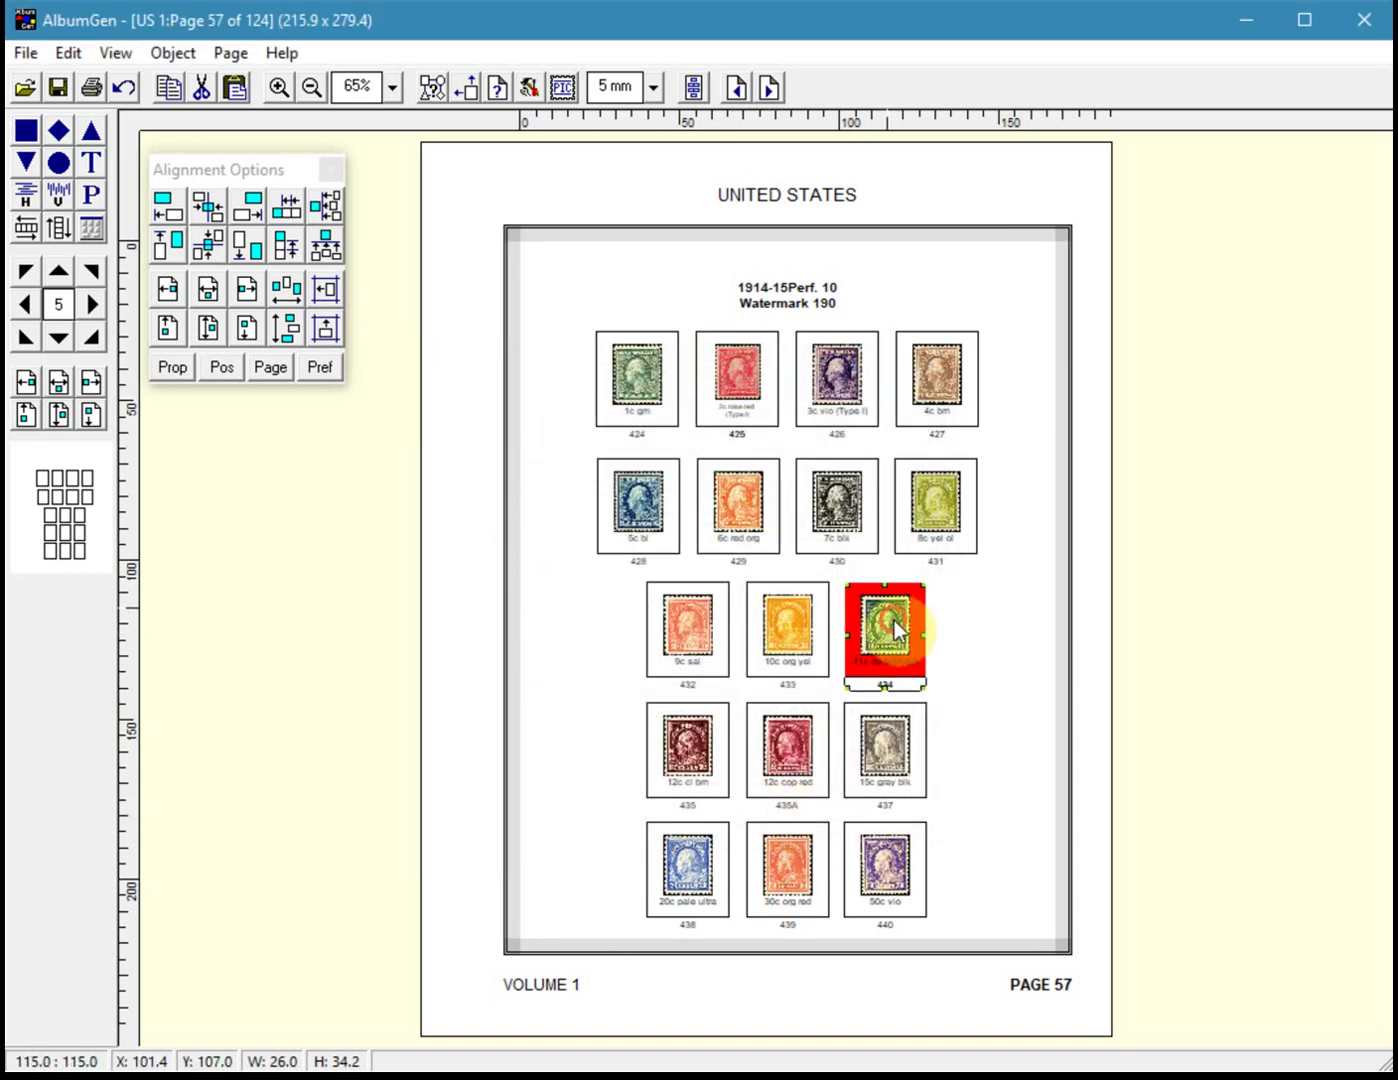
right_click(897, 623)
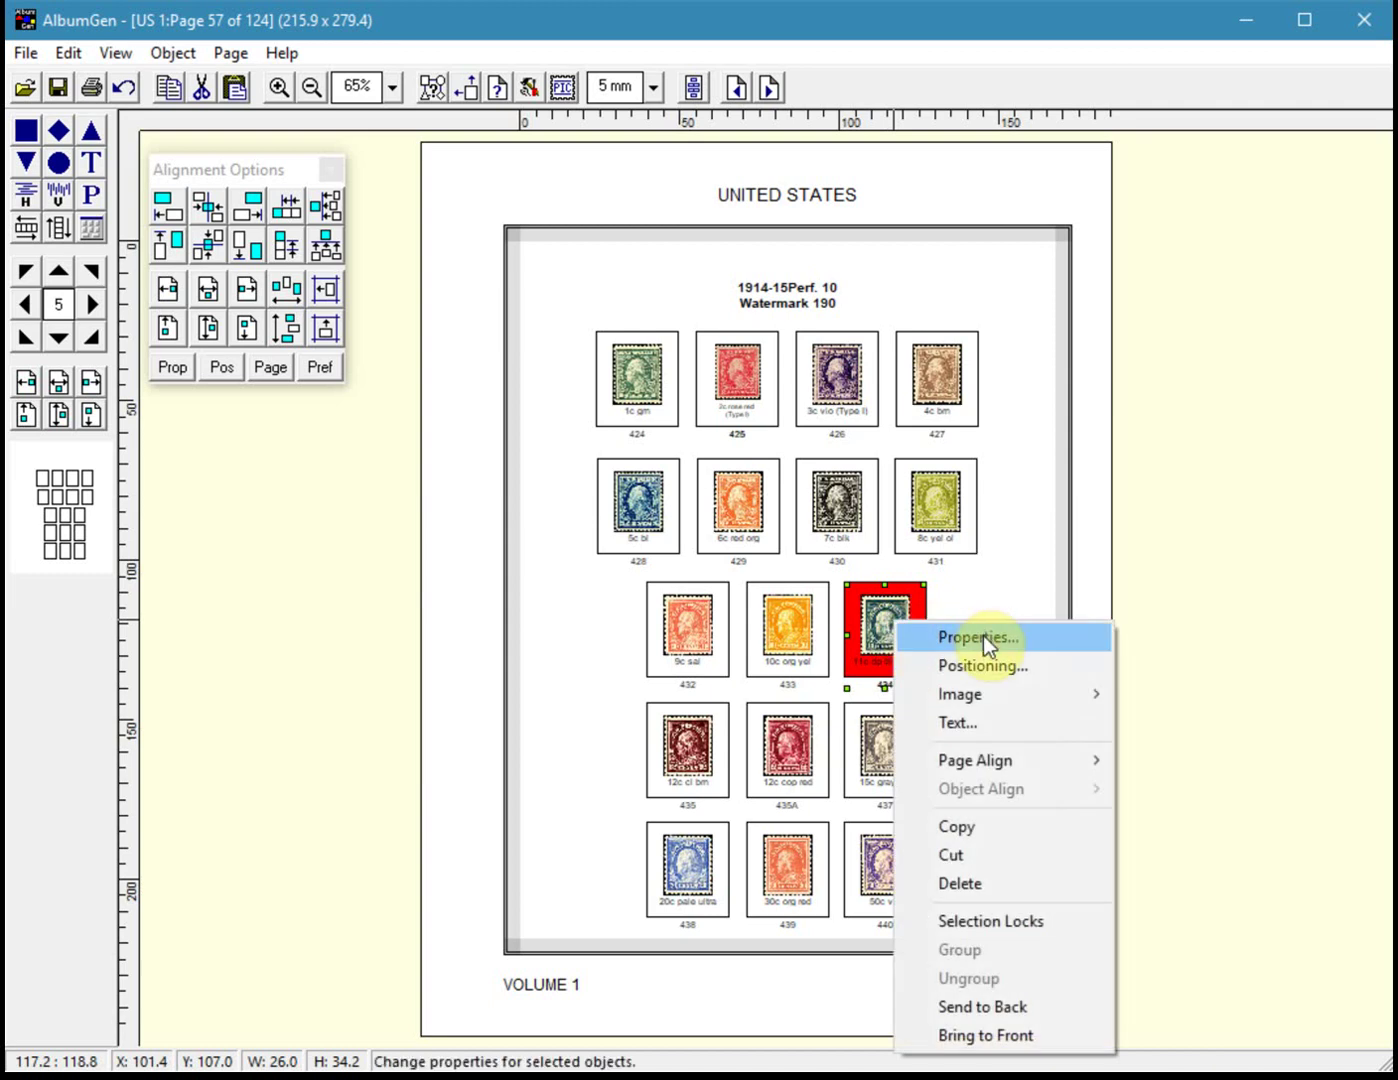
click(962, 721)
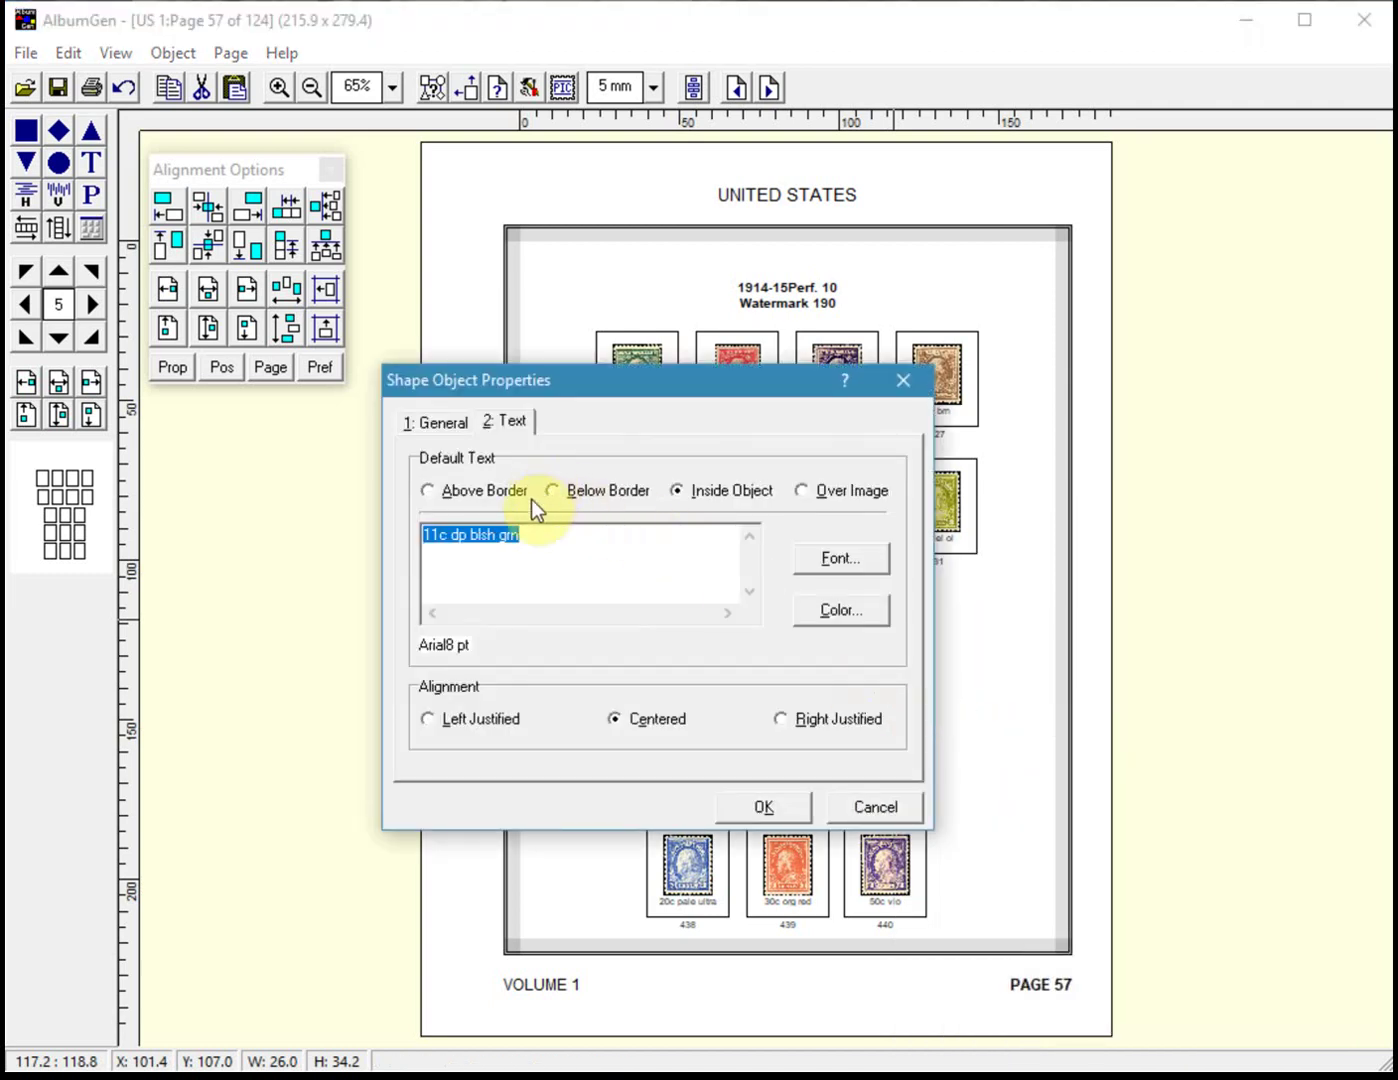
click(449, 534)
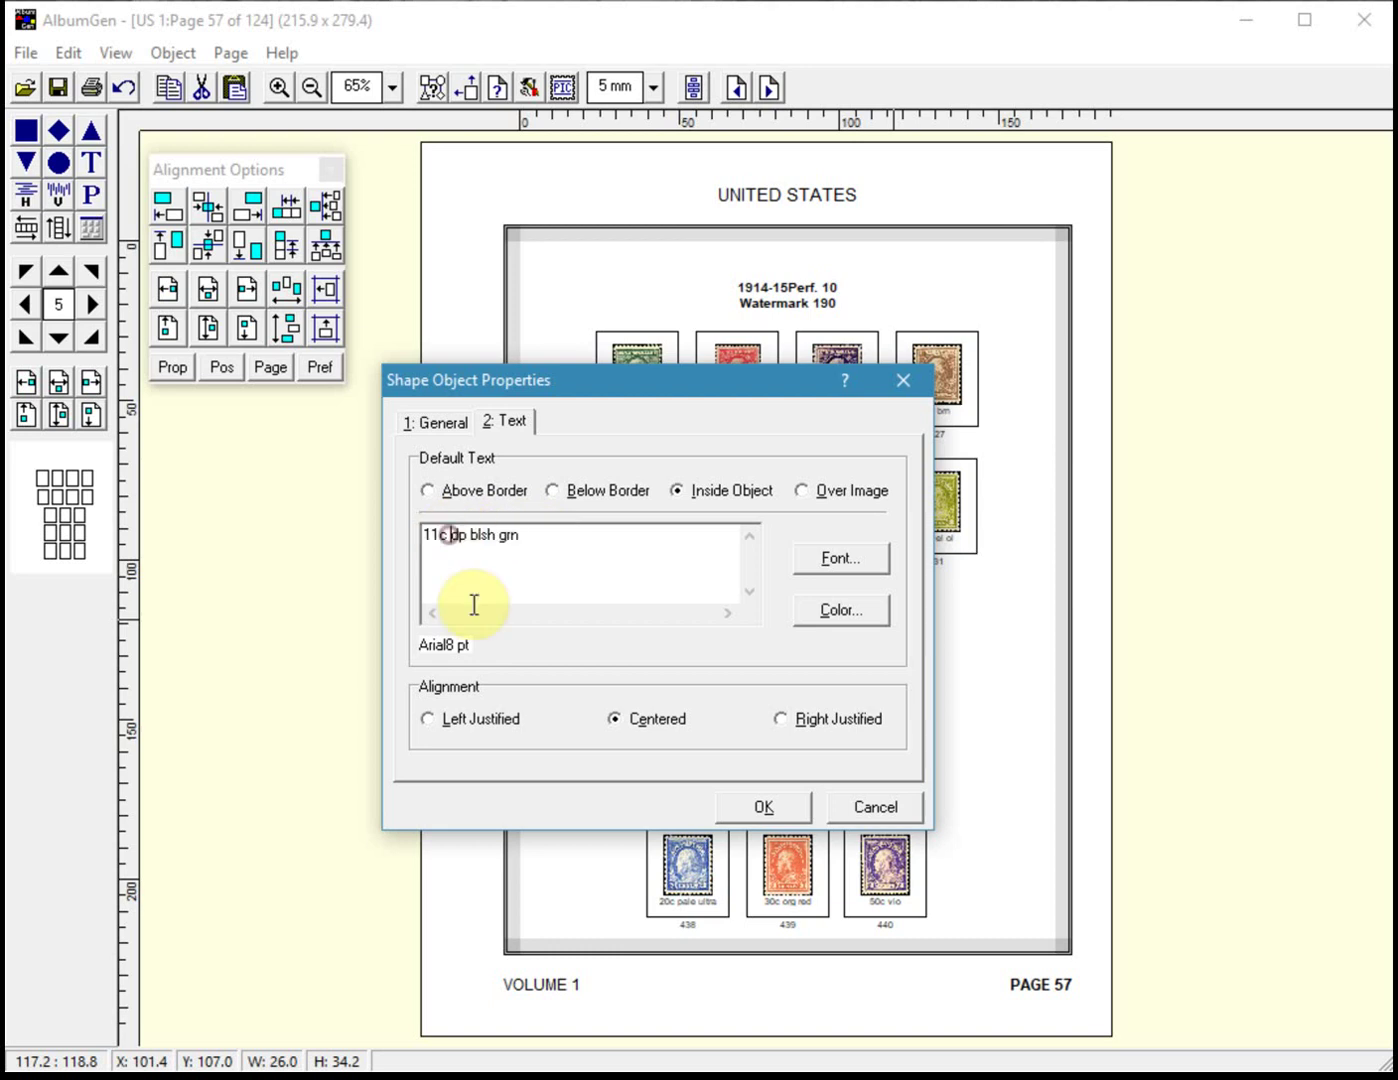
key(Return)
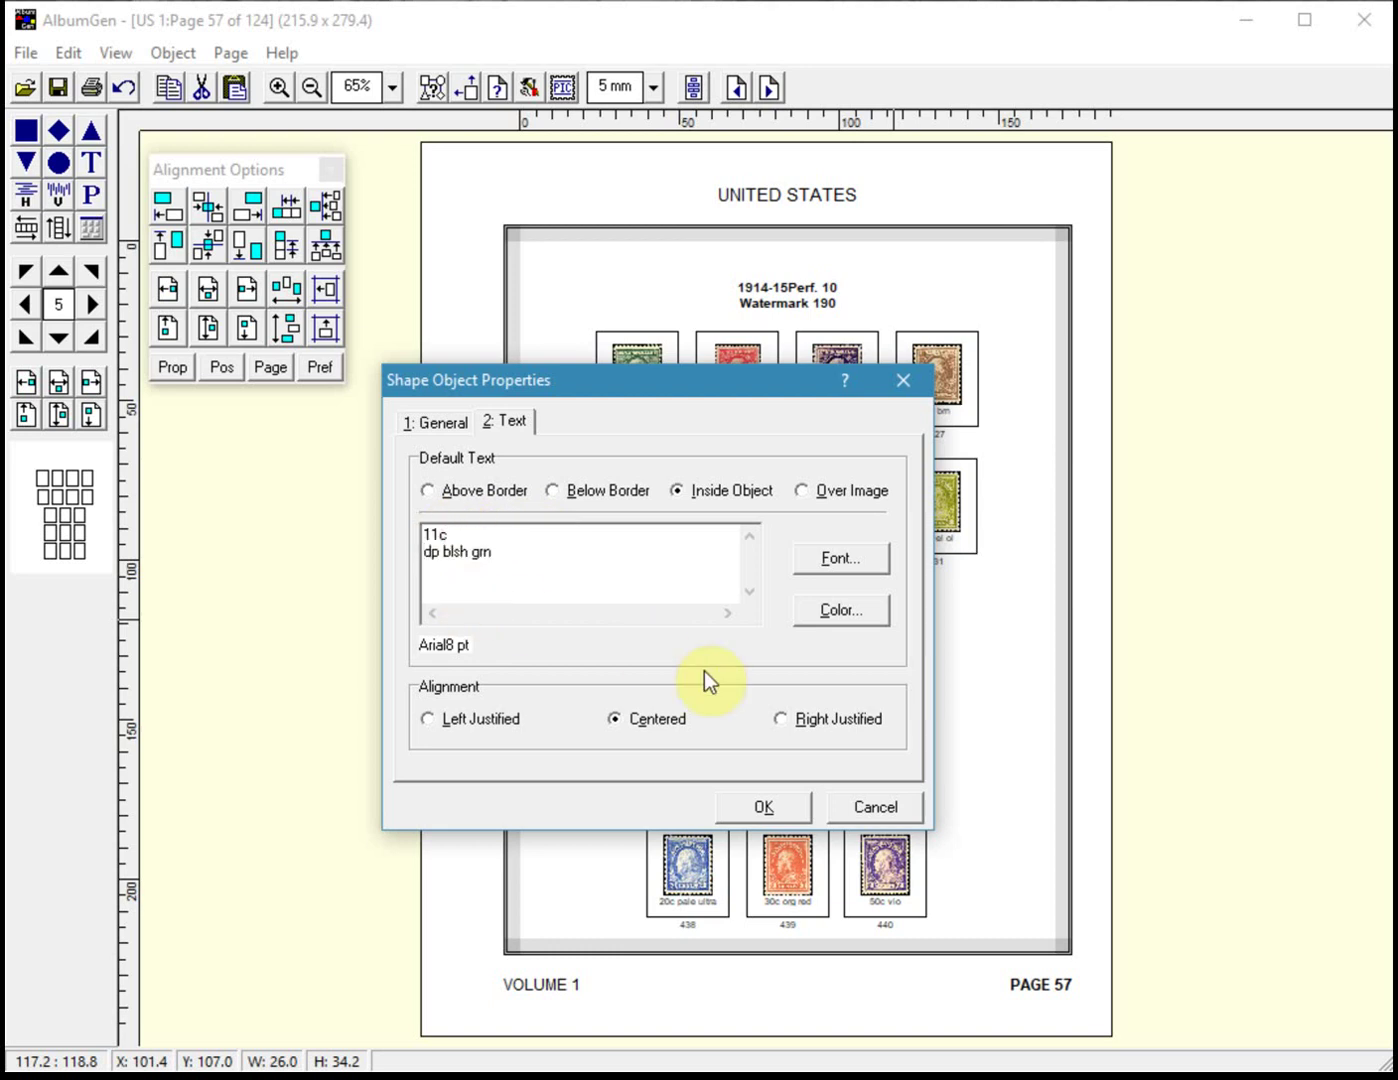
click(769, 799)
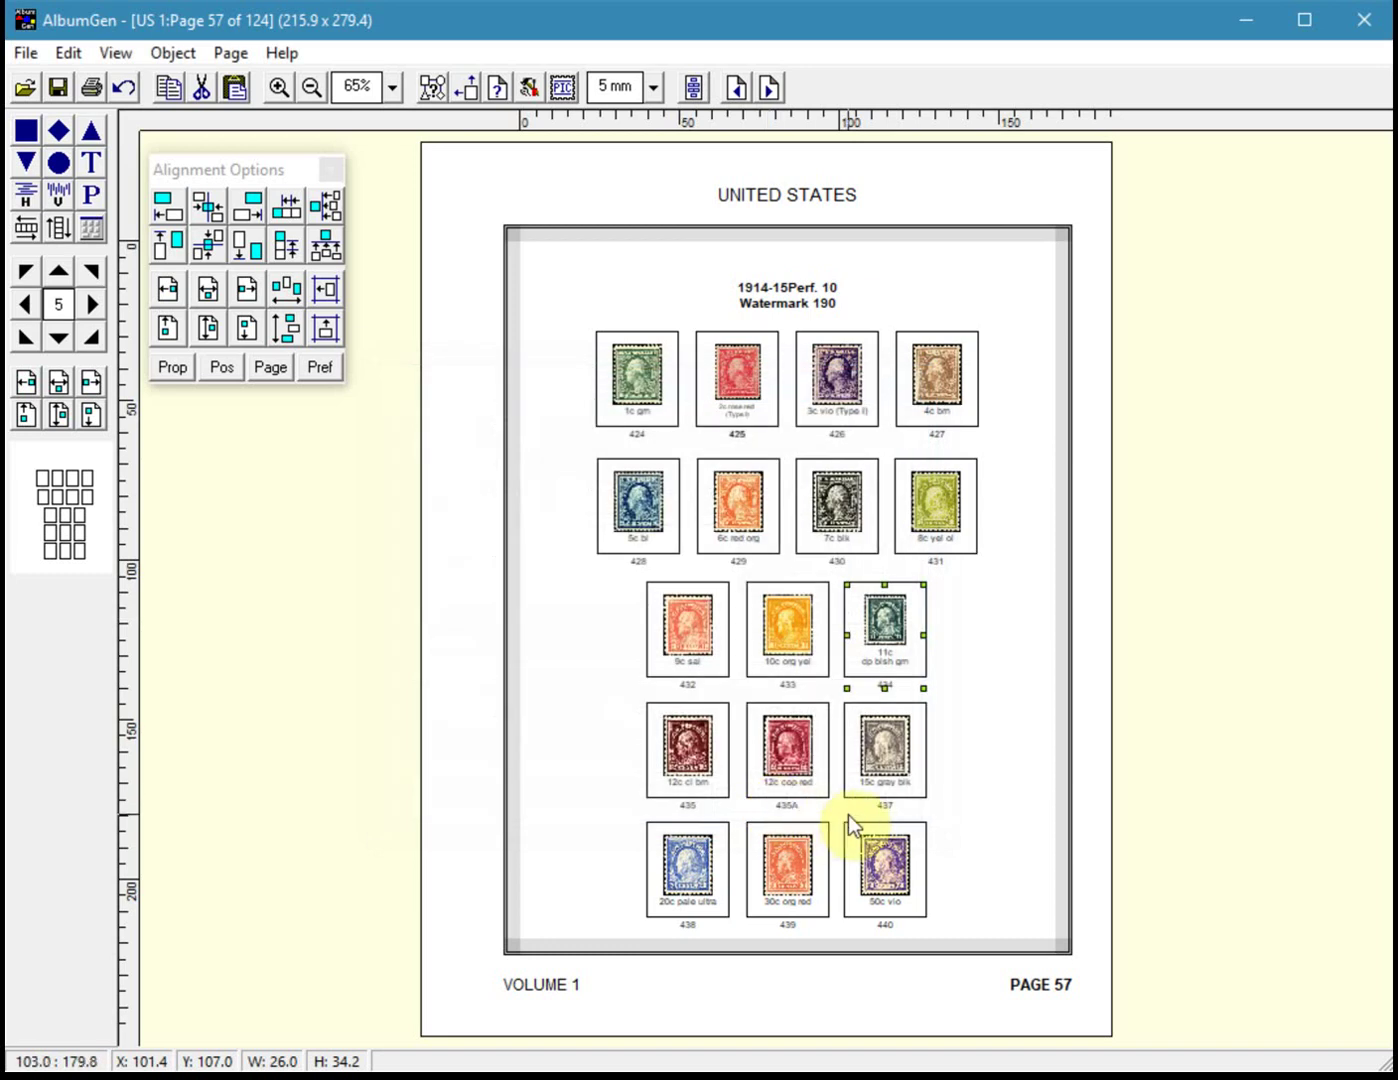